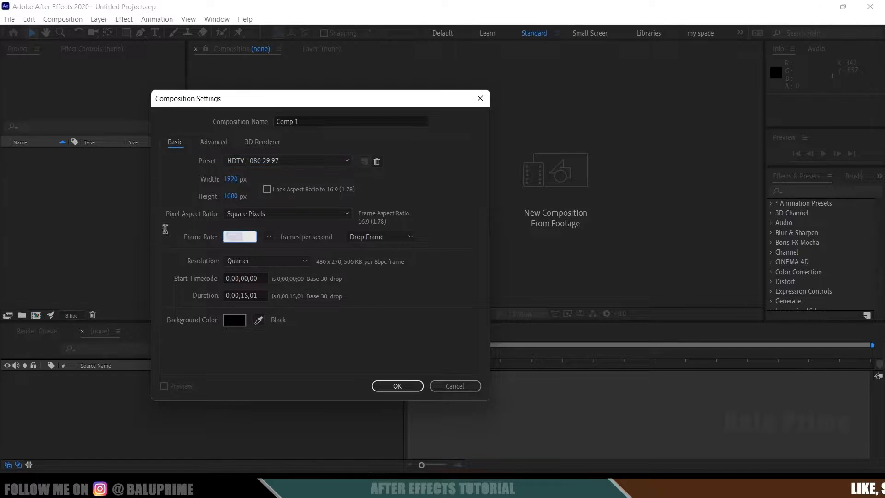
Create the Comp 1 composition at 1920 × 1080 px, 29.97 frames per second, with a duration of 0;00;15;01.
left_click(244, 296)
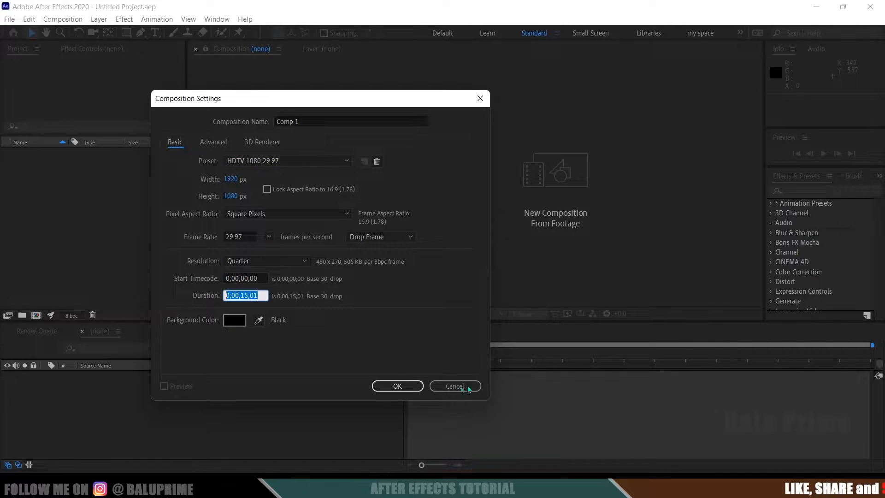
left_click(398, 386)
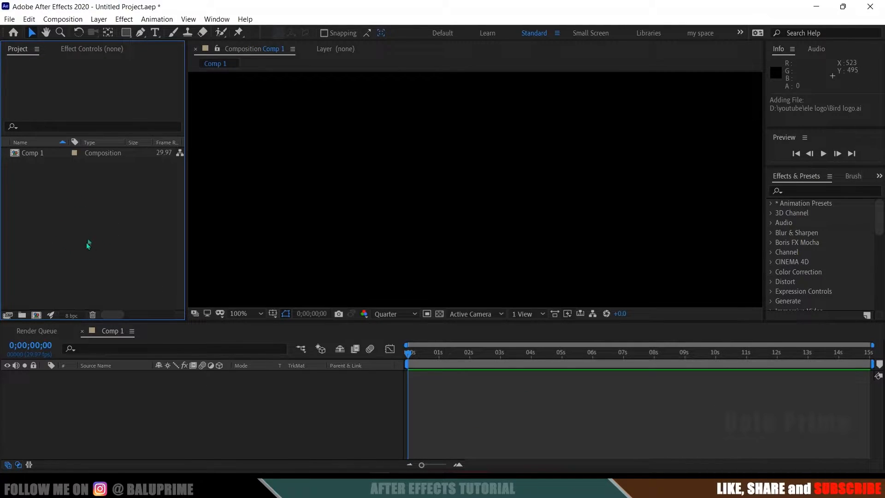
Import Bird logo.ai into the project as Footage with merged layers.
right_click(51, 209)
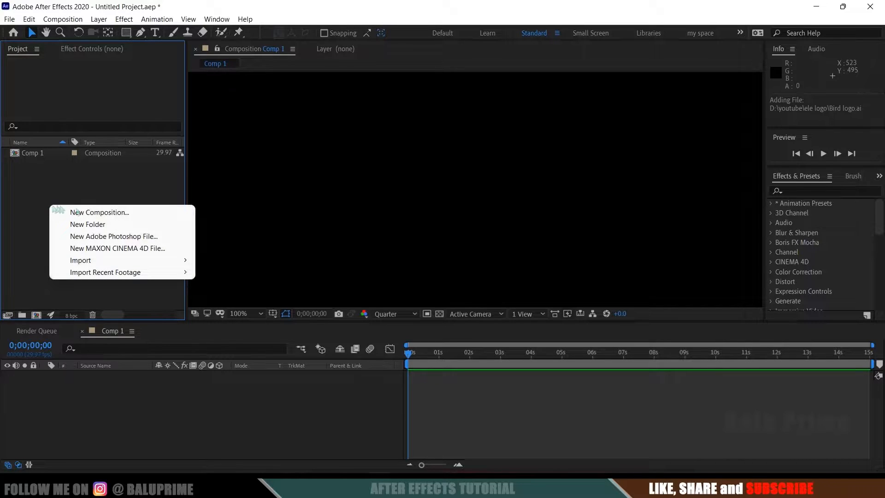
mouse_move(177, 260)
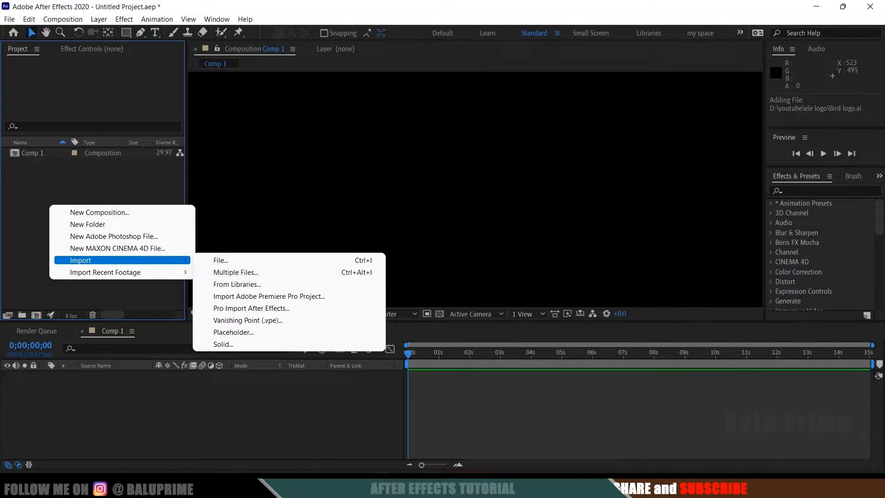
left_click(223, 267)
left_click_drag(434, 237, 80, 248)
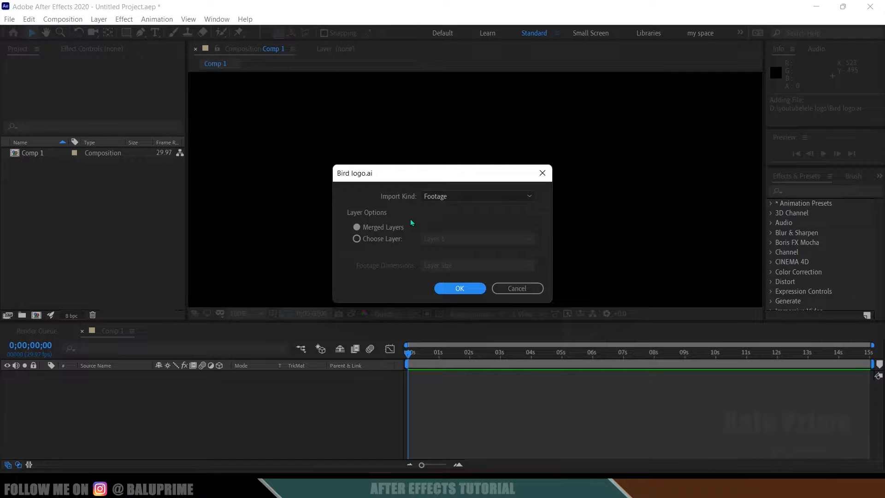
left_click(438, 197)
left_click(440, 202)
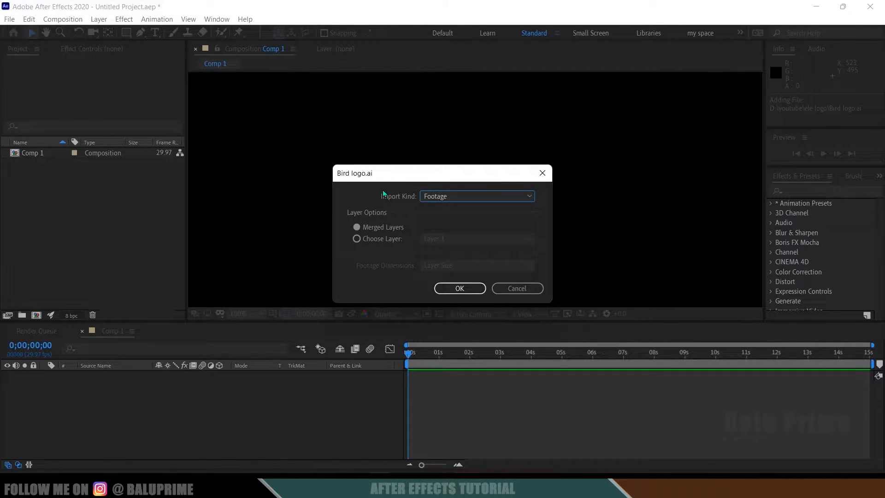
left_click(429, 195)
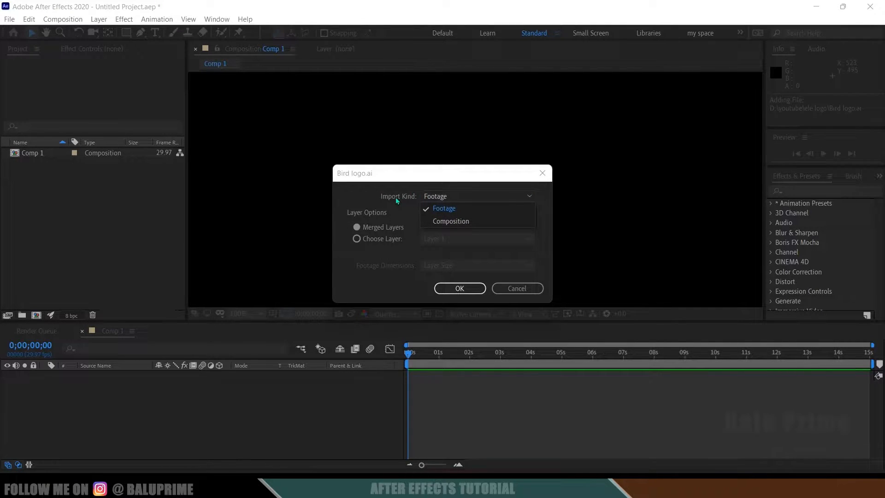
left_click(450, 209)
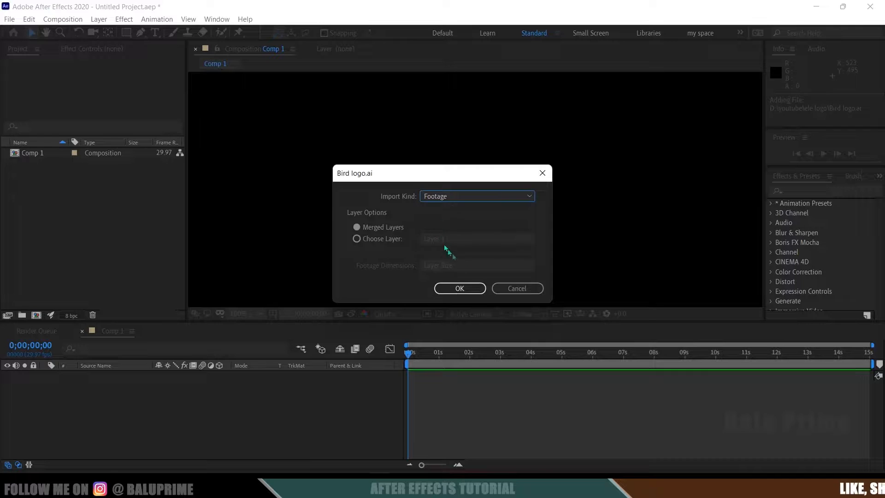
left_click(473, 290)
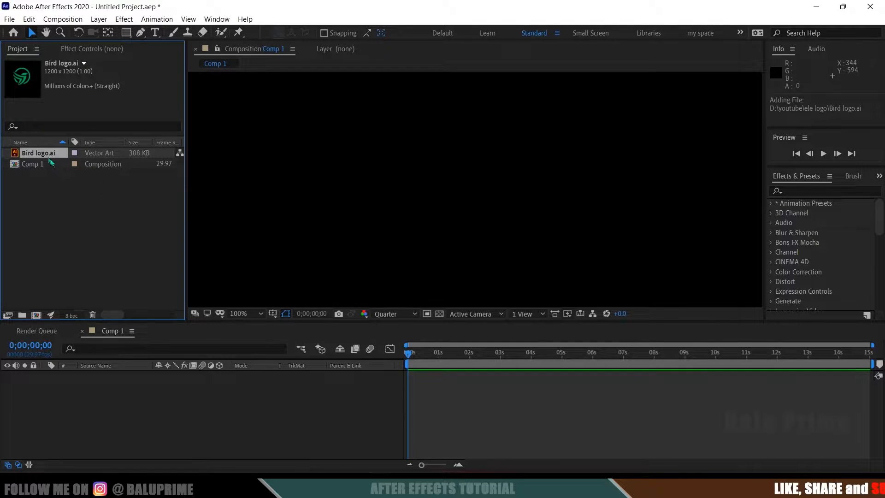
Add Bird logo.ai to Comp 1 as a layer.
left_click_drag(45, 158, 81, 403)
scroll(460, 156, "down", 4)
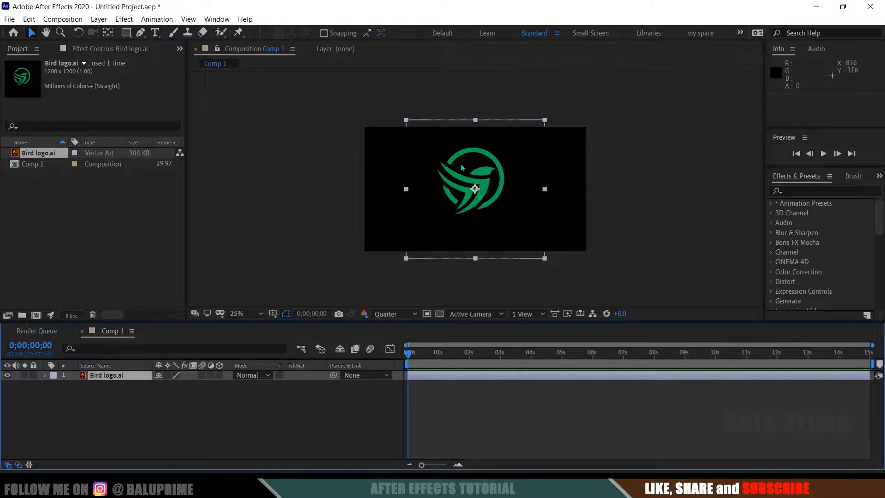
scroll(454, 174, "up", 2)
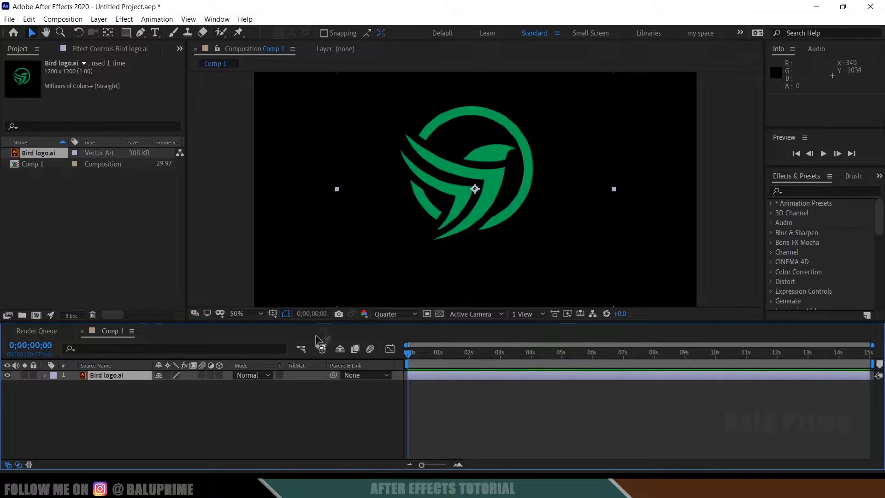
Auto-trace the Bird logo.ai layer using the Alpha channel for the current frame, applying the result to a new layer.
left_click(147, 412)
left_click(121, 378)
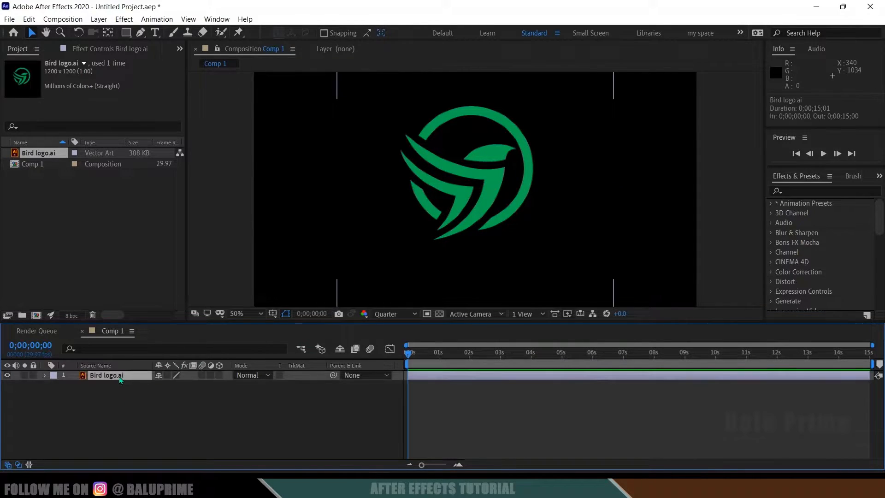
left_click(99, 21)
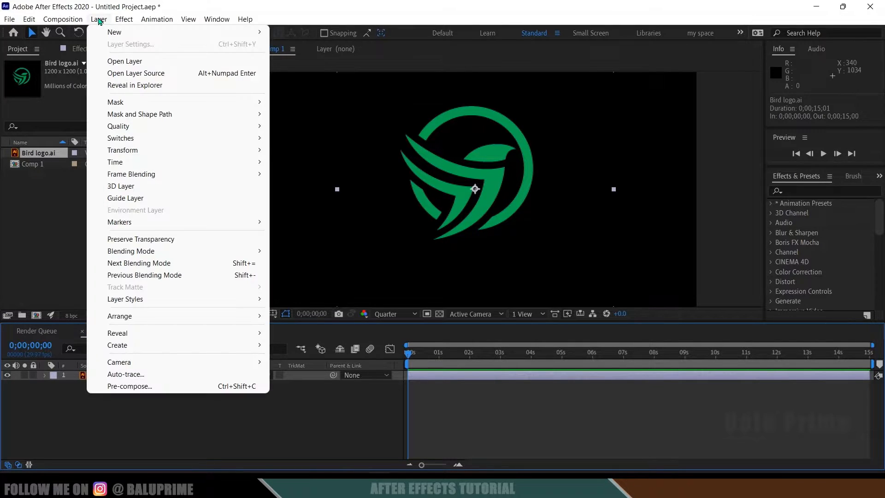
left_click(125, 374)
left_click(602, 214)
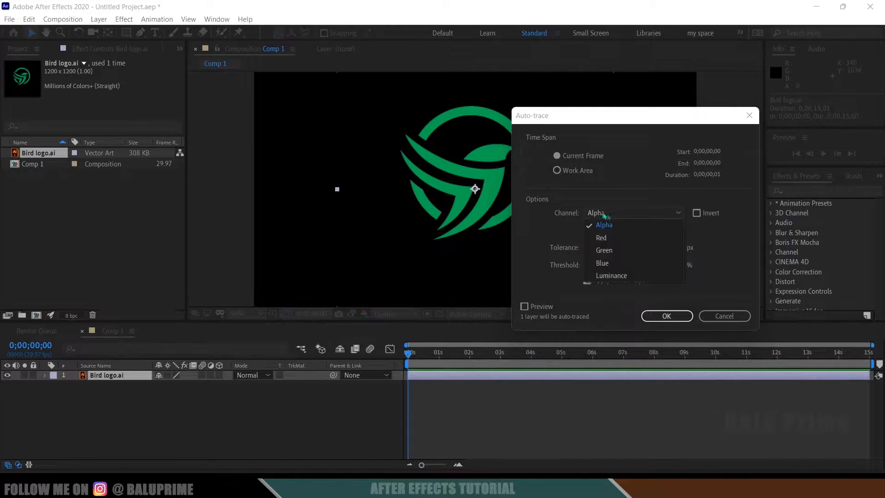
left_click(609, 226)
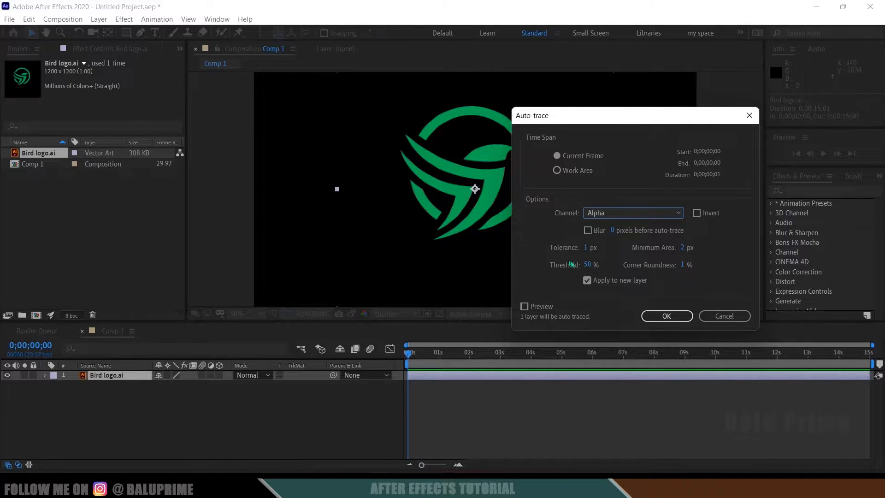
left_click(588, 282)
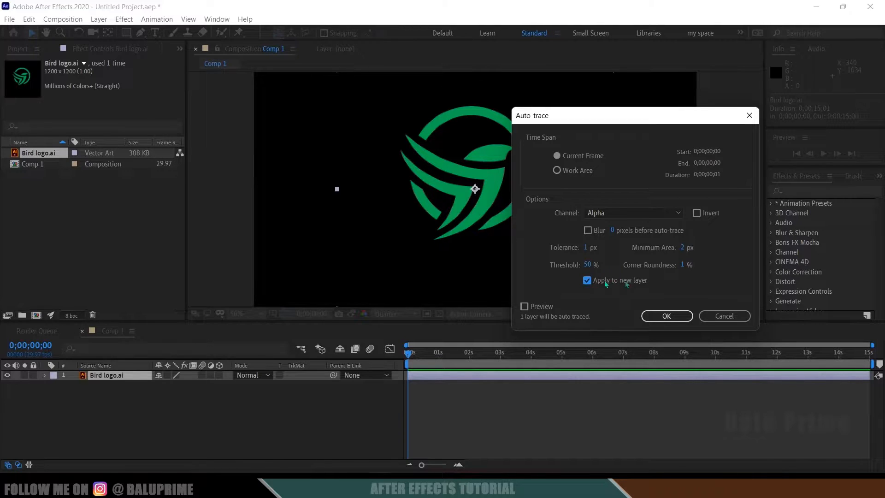
left_click(658, 317)
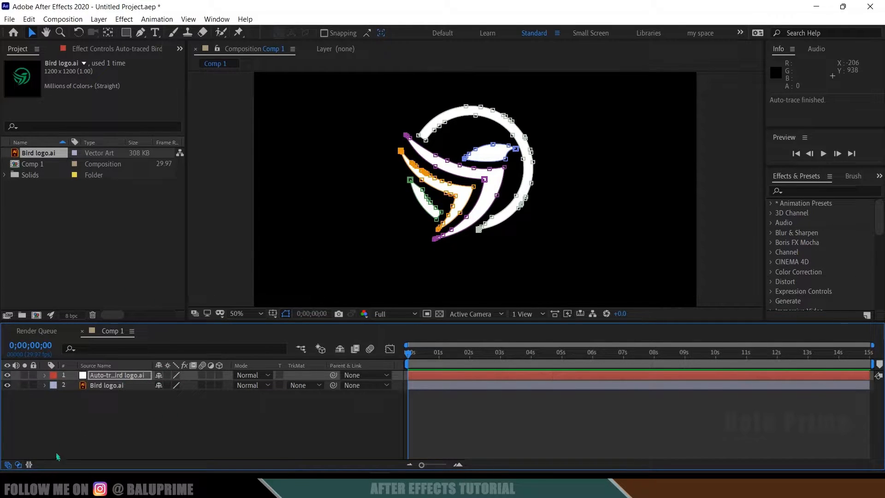
Hide the original Bird logo.ai layer, leaving the auto-traced layer on.
left_click(112, 379)
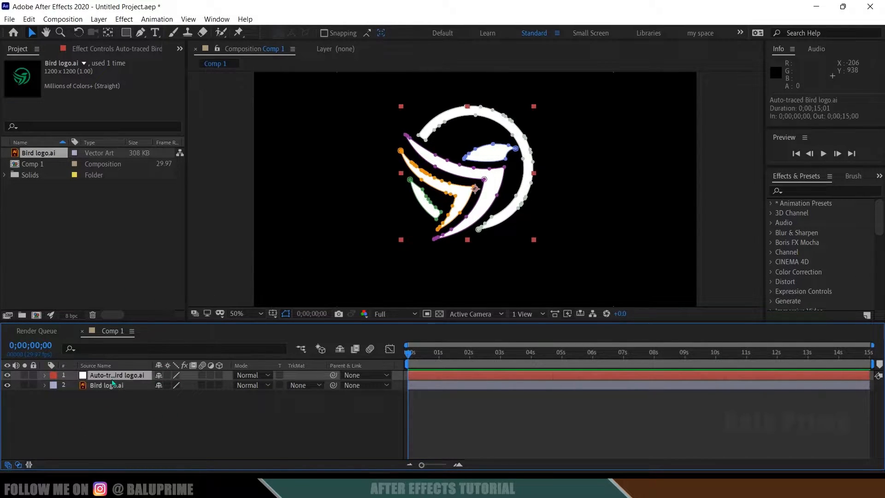
left_click(115, 404)
left_click(110, 387)
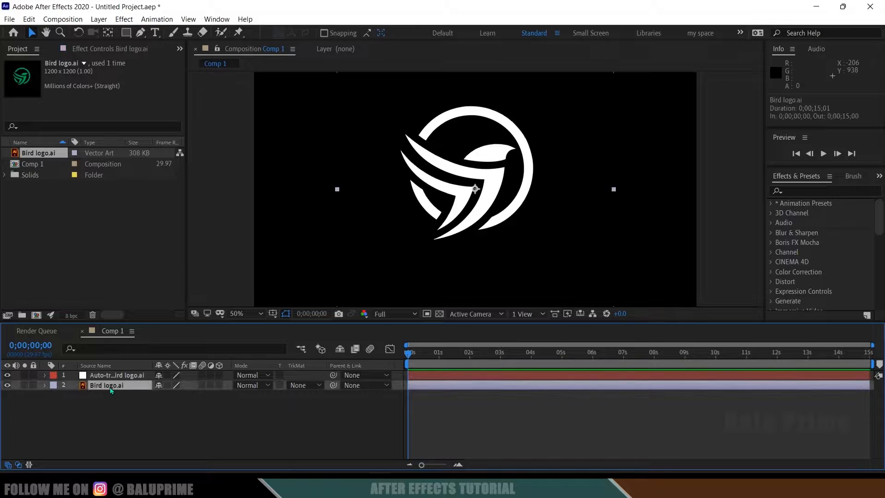
left_click(7, 386)
Create a new comp-sized black solid, 1920 × 1080 px, named element.
left_click(102, 20)
mouse_move(110, 32)
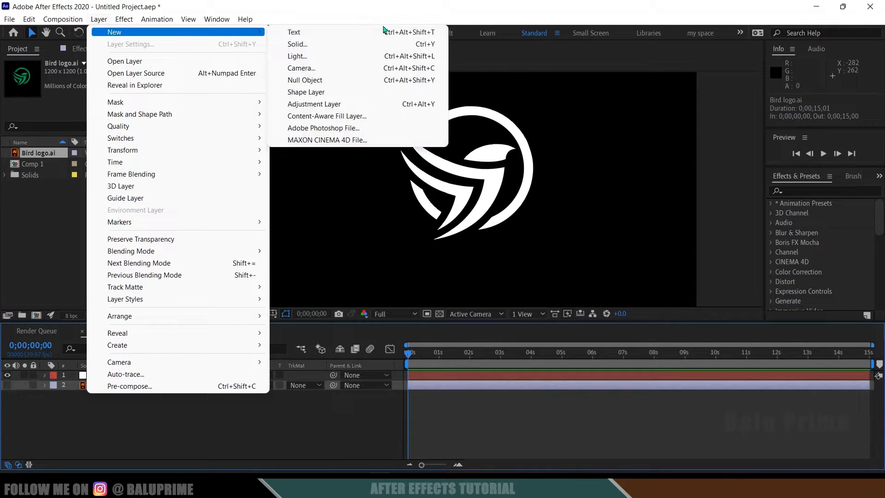
left_click(364, 45)
type("element")
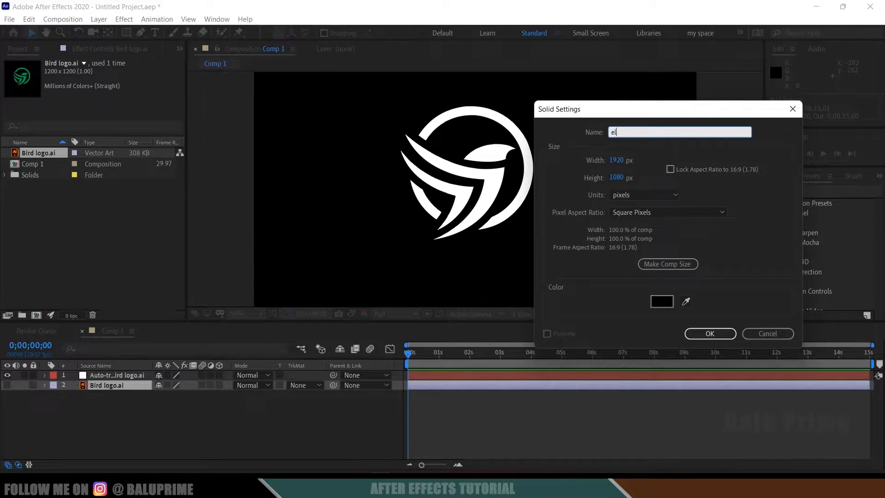
left_click(673, 263)
left_click(709, 330)
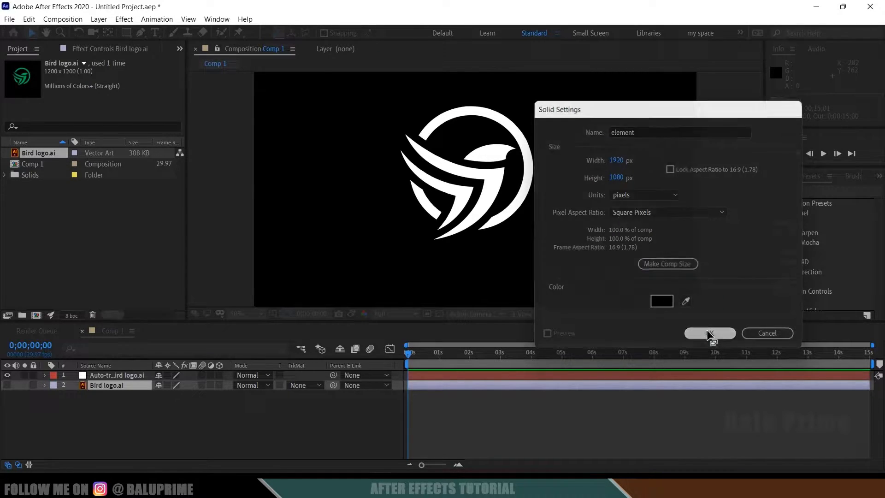
Find the Video Copilot Element effect and apply it to the element solid.
left_click(825, 189)
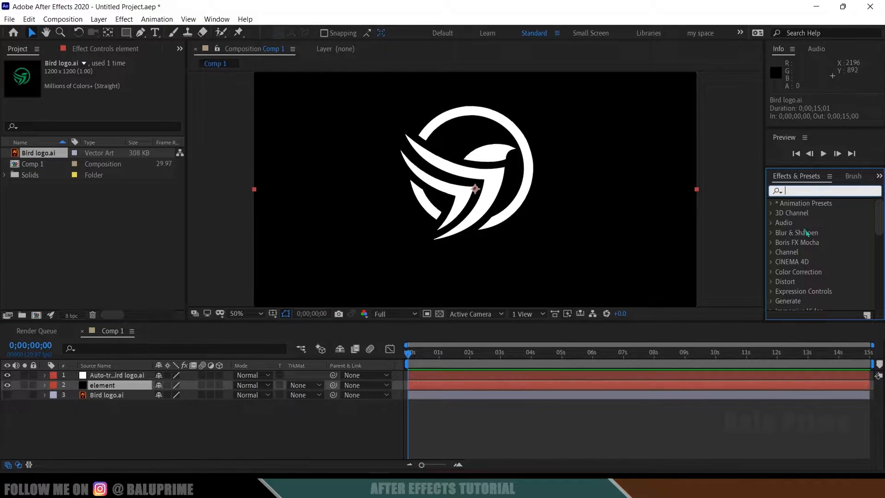
left_click(216, 20)
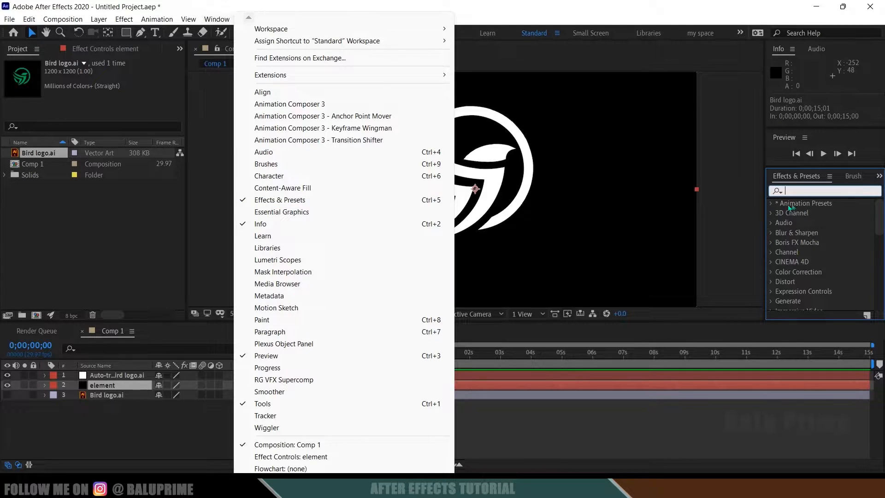
left_click(808, 191)
type("element")
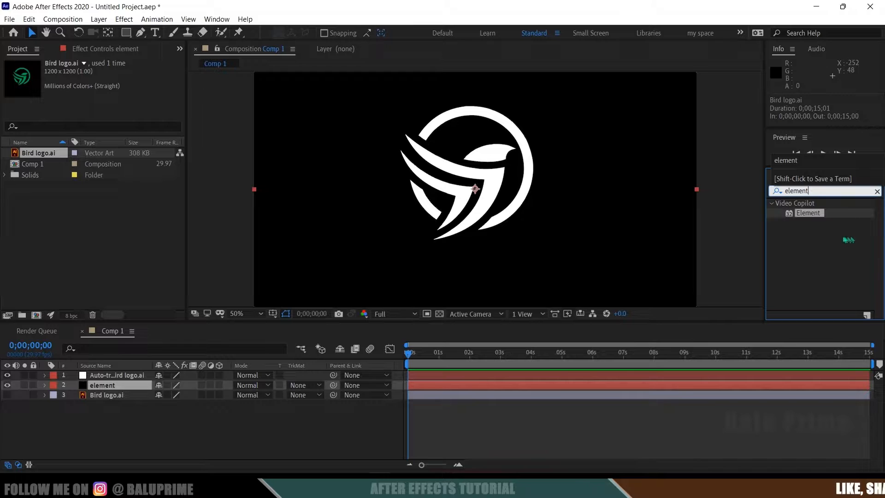
left_click(816, 217)
left_click_drag(815, 217, 115, 385)
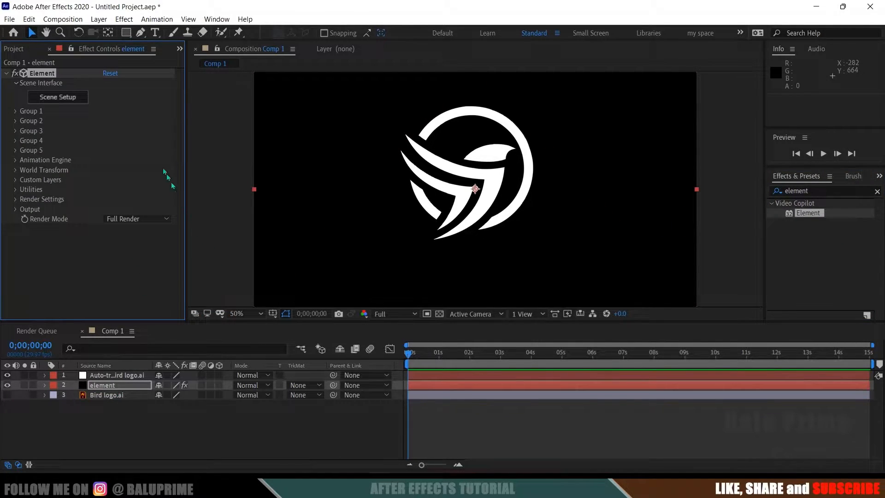
Assign the Auto-traced Bird logo.ai layer to Path Layer 1 in Element's custom text and masks.
left_click(16, 180)
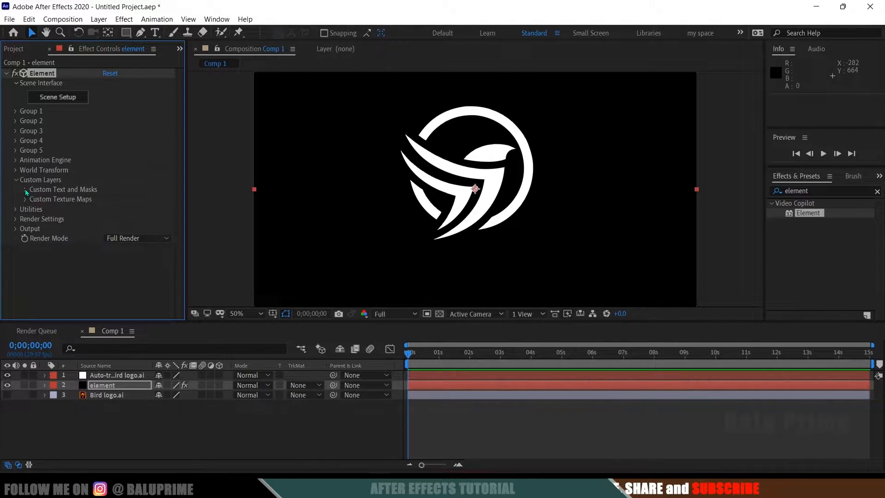
left_click(69, 189)
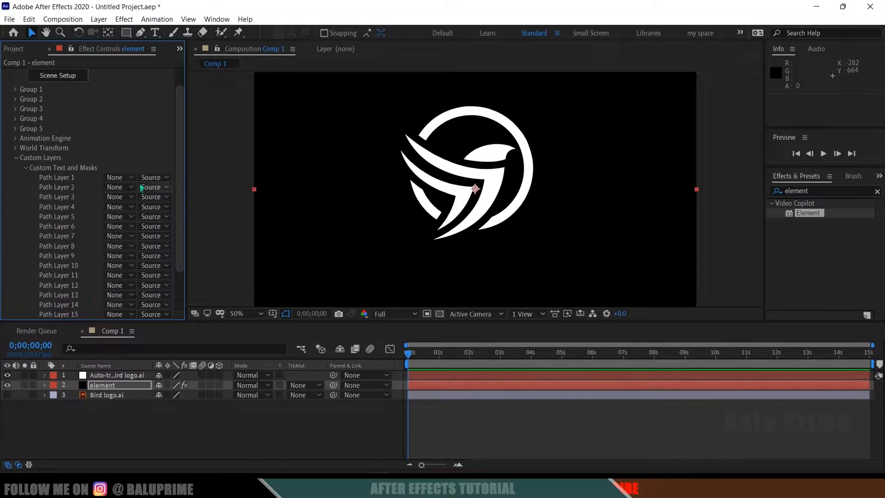
left_click(116, 178)
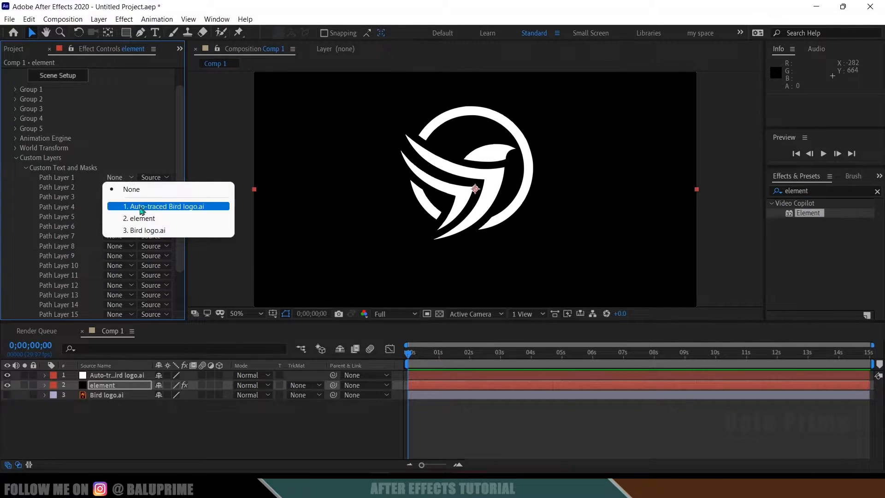
left_click(162, 207)
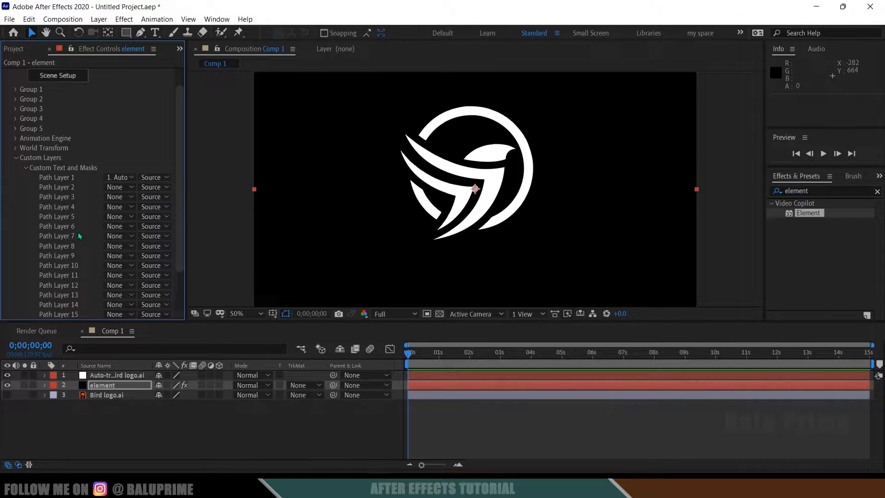
Extrude the traced logo path into a 3D model in Element's Scene Setup, inspect it, and accept the scene.
scroll(81, 237, "up", 1)
left_click(58, 97)
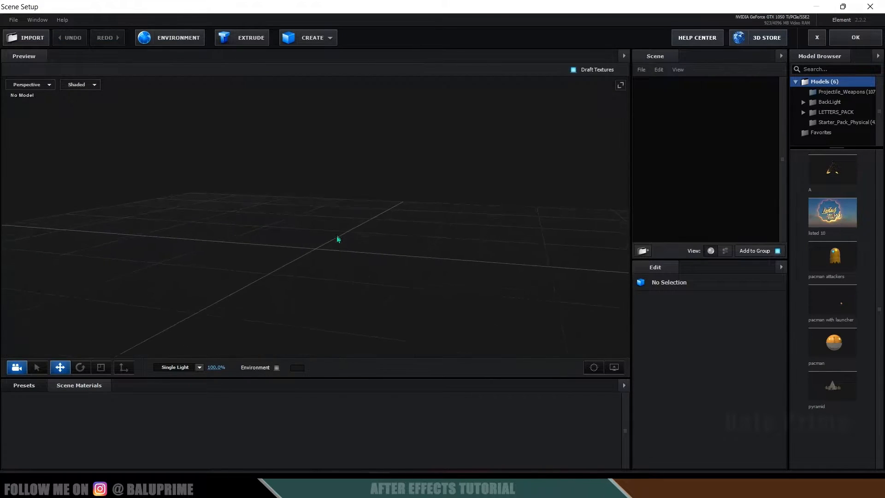
left_click_drag(337, 237, 365, 242)
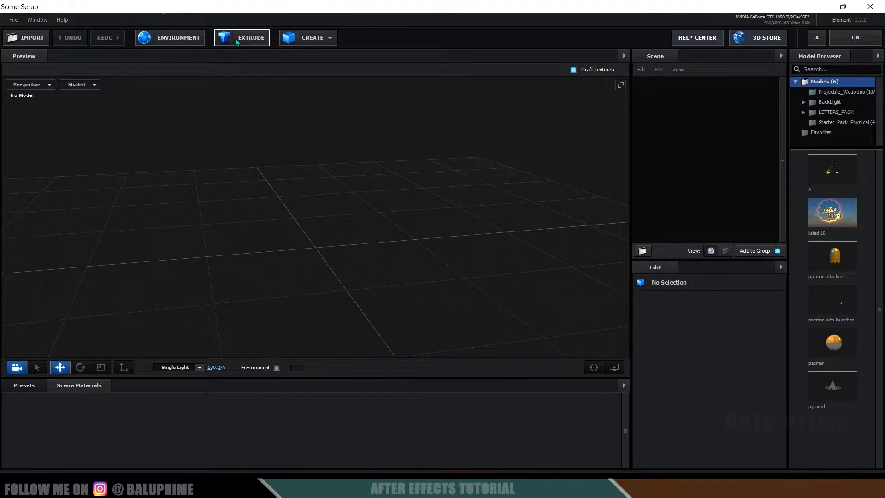
left_click(242, 38)
left_click_drag(234, 225, 212, 247)
scroll(213, 248, "up", 4)
left_click_drag(285, 272, 254, 279)
scroll(283, 272, "up", 4)
left_click_drag(276, 249, 152, 260)
left_click_drag(226, 253, 235, 245)
scroll(226, 245, "down", 4)
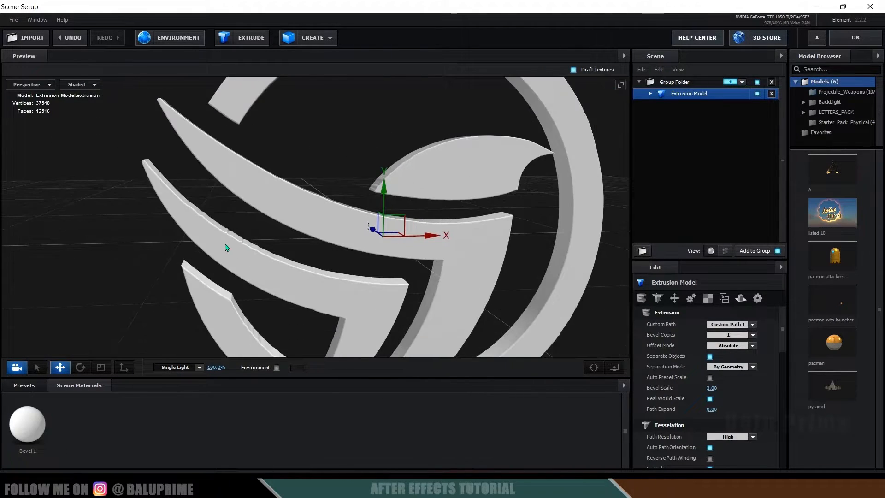
left_click(856, 37)
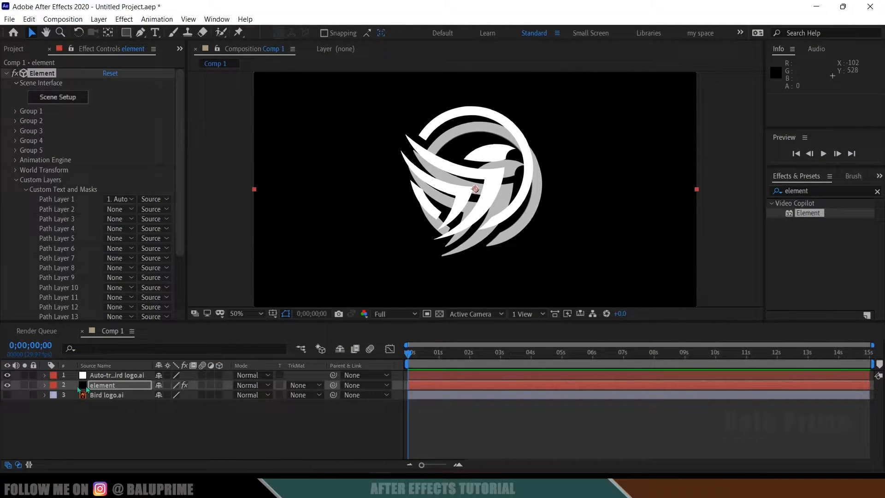
Hide the element layer and examine the mask points along the wing edges of the Auto-traced Bird logo.ai layer.
left_click(7, 385)
left_click(96, 378)
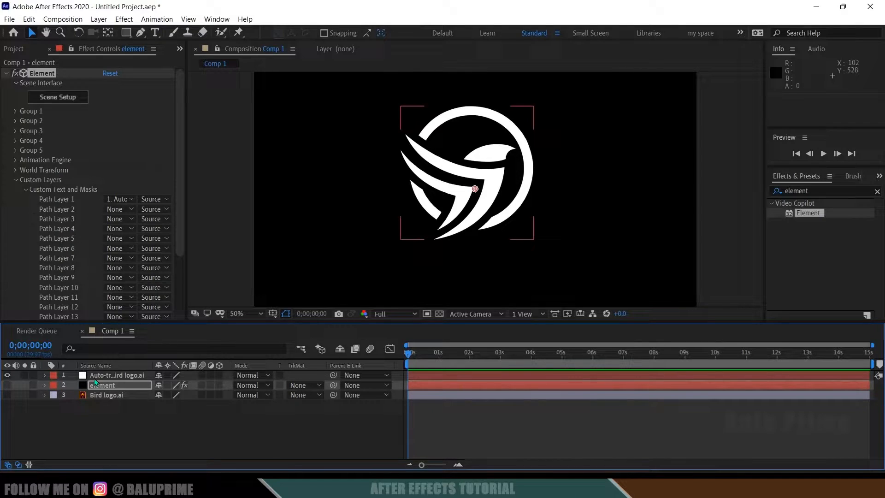
scroll(390, 146, "up", 3)
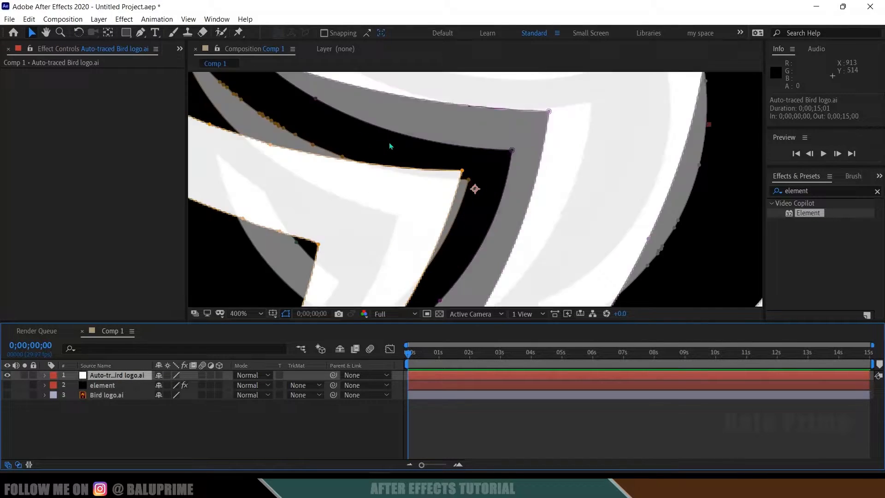
key("space")
left_click_drag(298, 137, 548, 239)
mouse_move(328, 148)
left_mouse_down()
mouse_move(339, 159)
mouse_move(331, 152)
left_mouse_up()
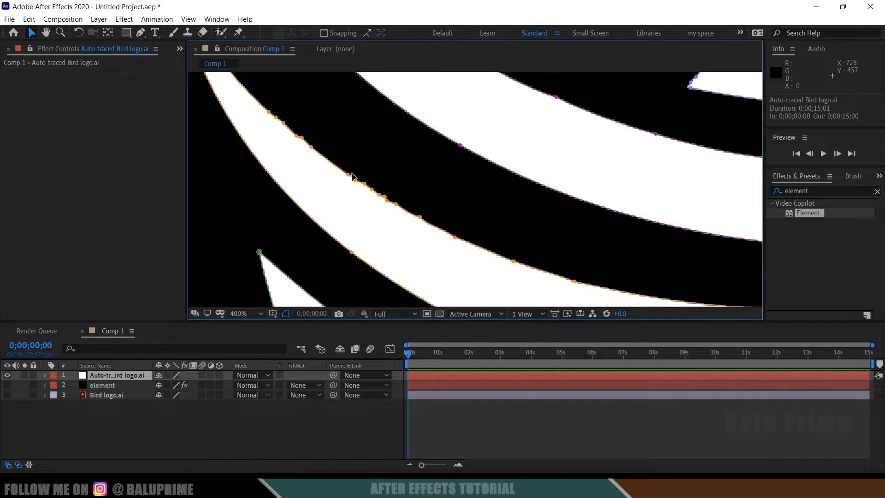
left_click(352, 176)
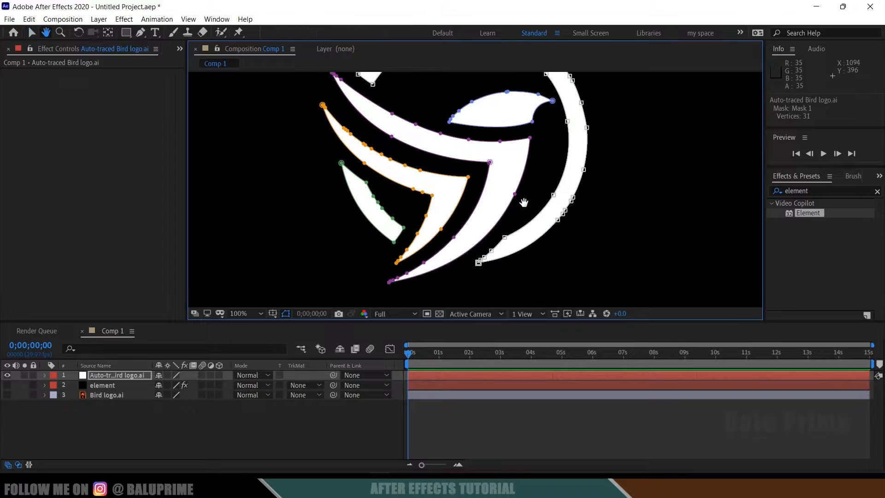
left_click_drag(524, 202, 521, 226)
key("v")
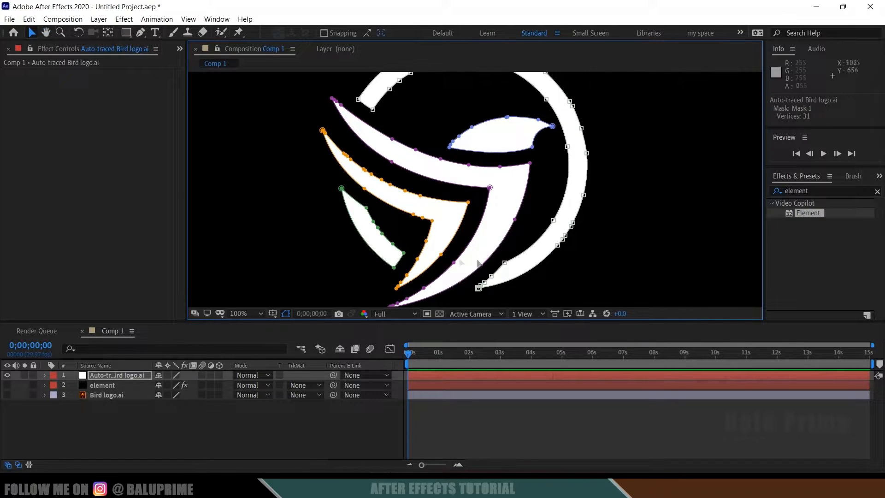
Show the element layer again and open its Element Scene Setup to inspect the extruded logo model.
left_click(115, 386)
left_click(8, 393)
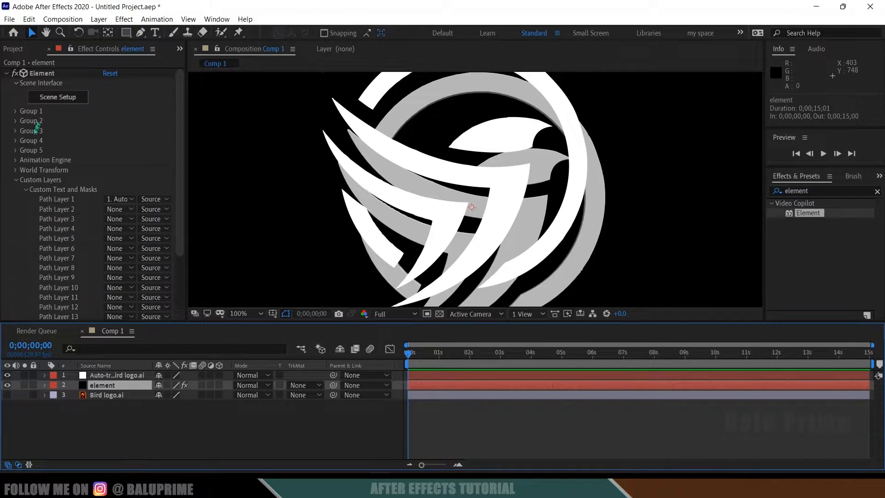
left_click(50, 98)
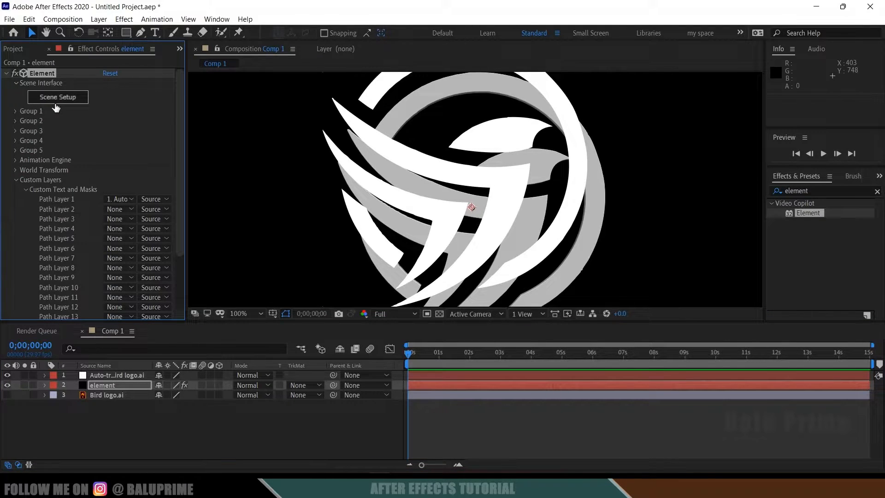
left_click(81, 101)
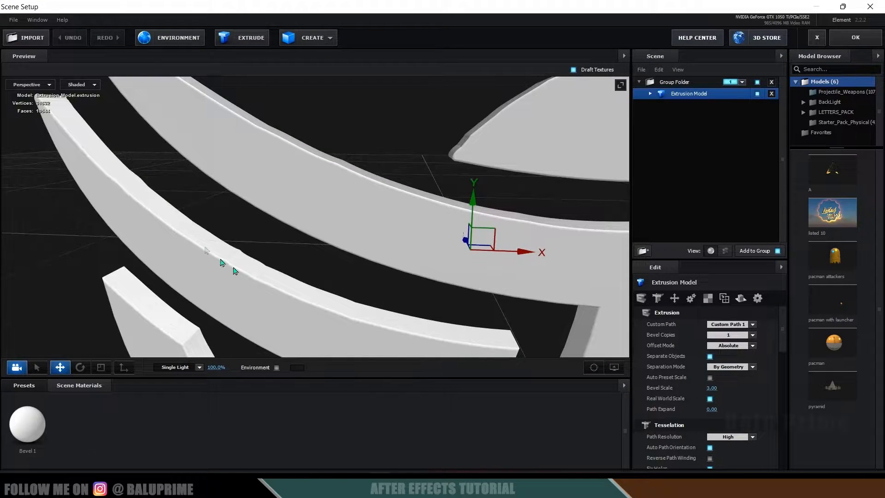
scroll(246, 234, "down", 6)
left_click_drag(243, 240, 244, 209)
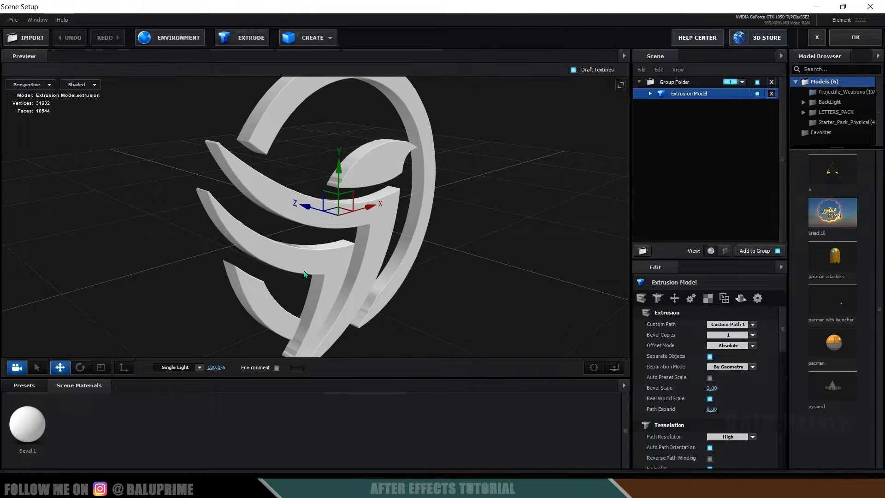
left_click_drag(304, 272, 304, 264)
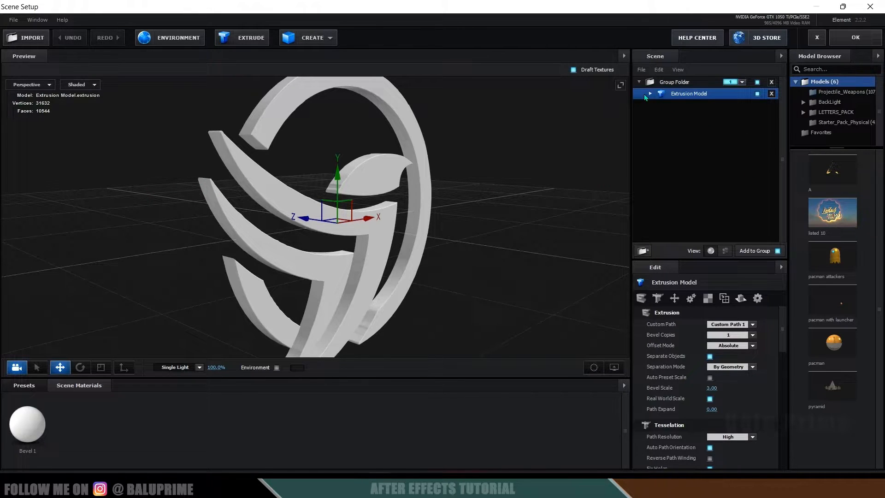
Try an Extrude value of 4 on the Extrusion Model's Bevel 1, and settle on 3.
left_click(651, 93)
left_click(692, 106)
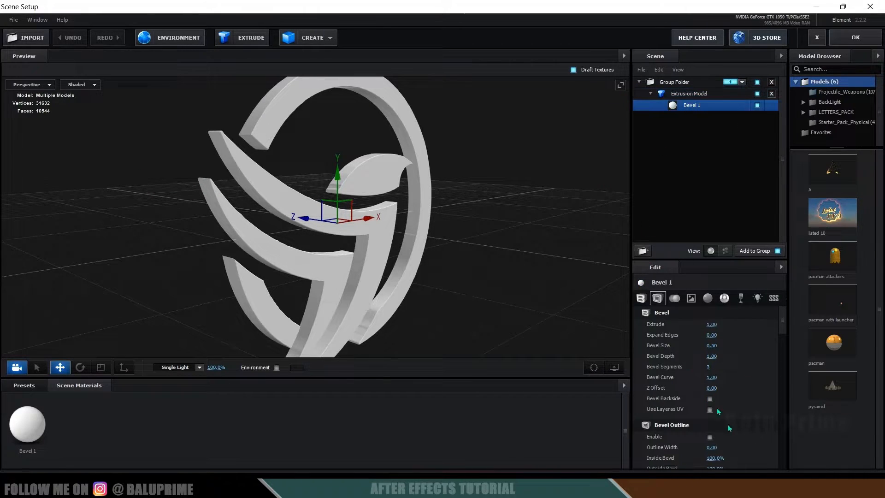
left_click(713, 325)
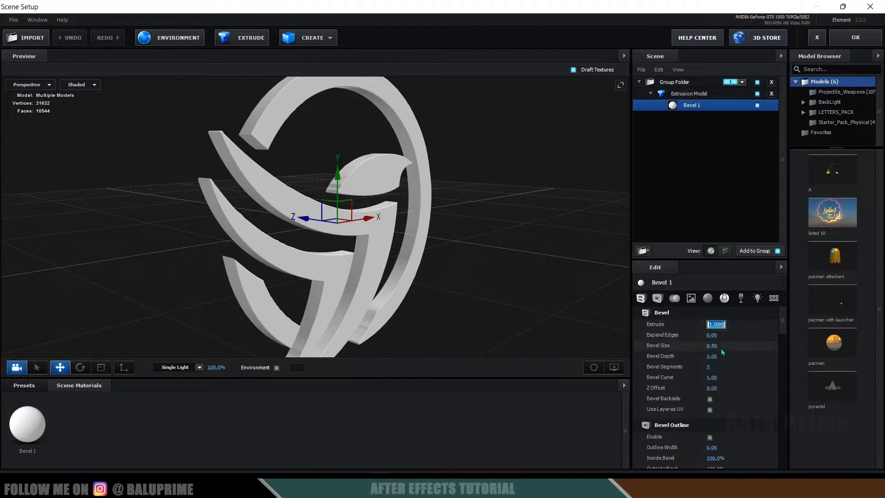
type("4")
key("Return")
left_click_drag(565, 169, 524, 221)
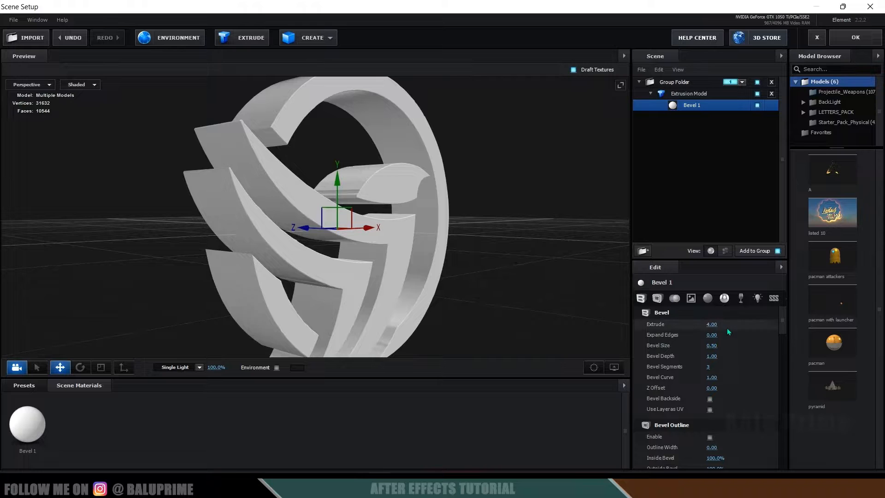
type("3")
key("Return")
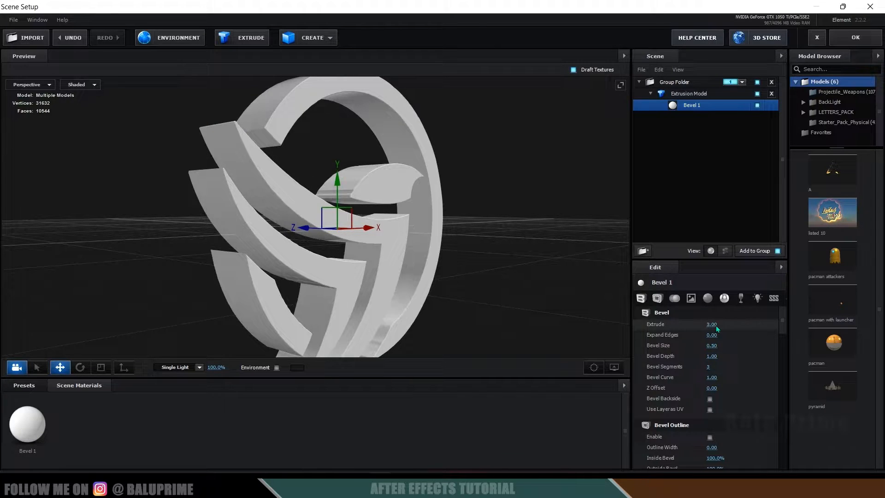
left_click_drag(551, 270, 343, 180)
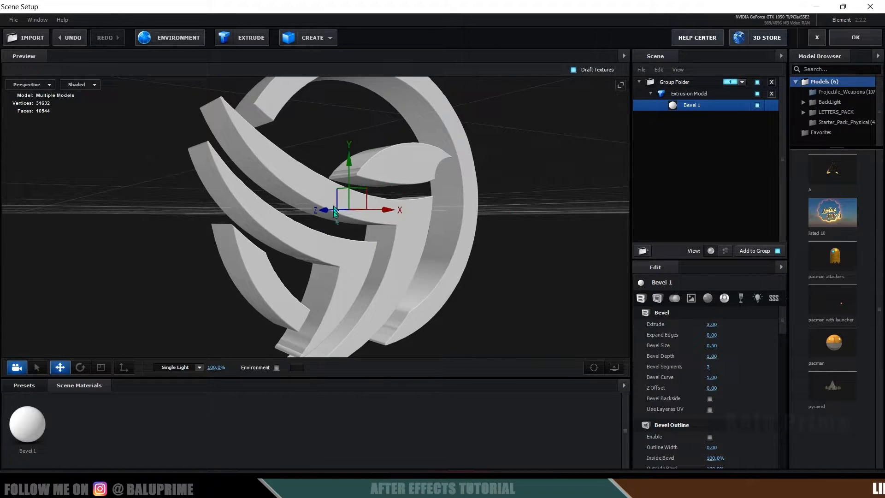
Apply the clean_metal_military_pannel preset from the Pro_Shaders_2 Metal materials to the extruded logo and inspect it.
left_click(24, 385)
double_click(59, 441)
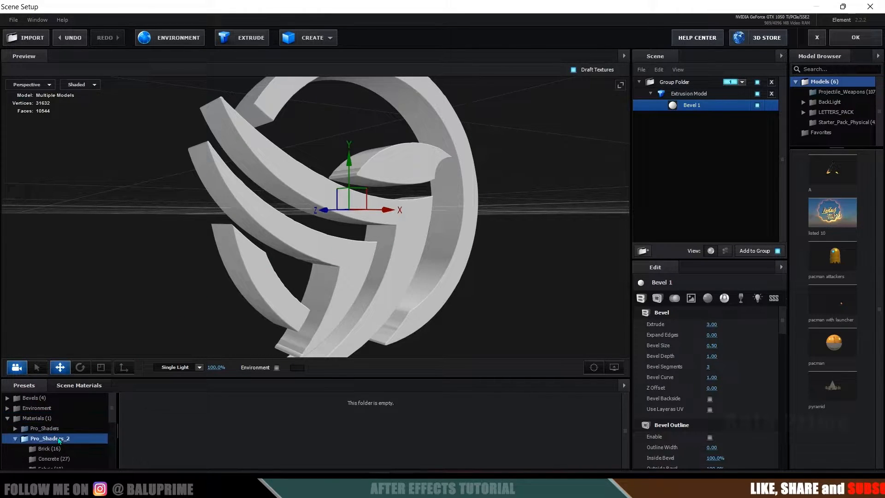
scroll(65, 446, "down", 5)
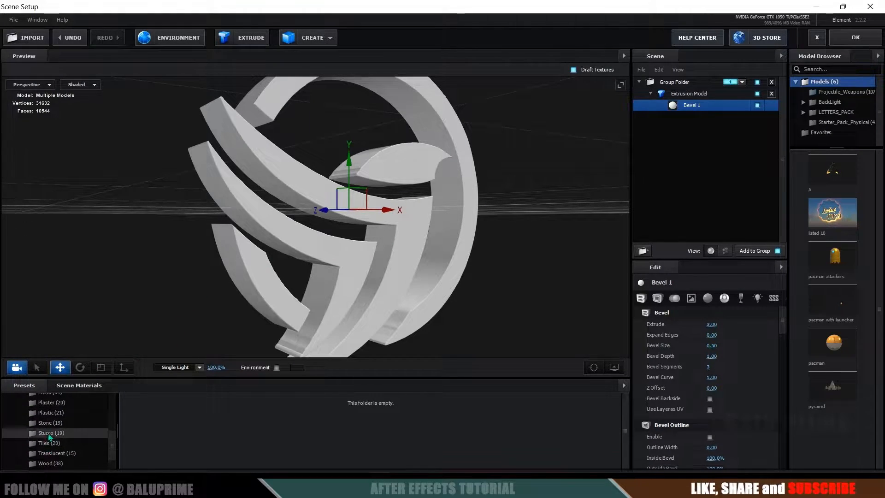
scroll(54, 427, "up", 3)
left_click(55, 425)
scroll(58, 428, "up", 3)
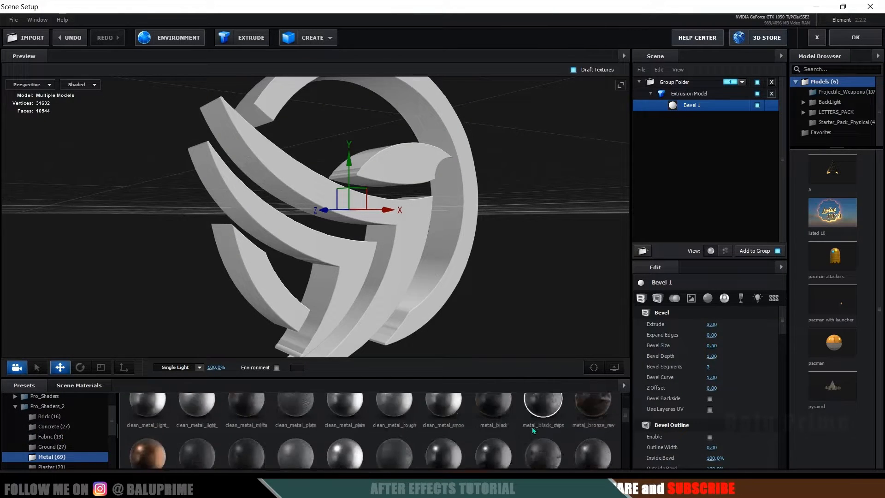
scroll(532, 426, "down", 3)
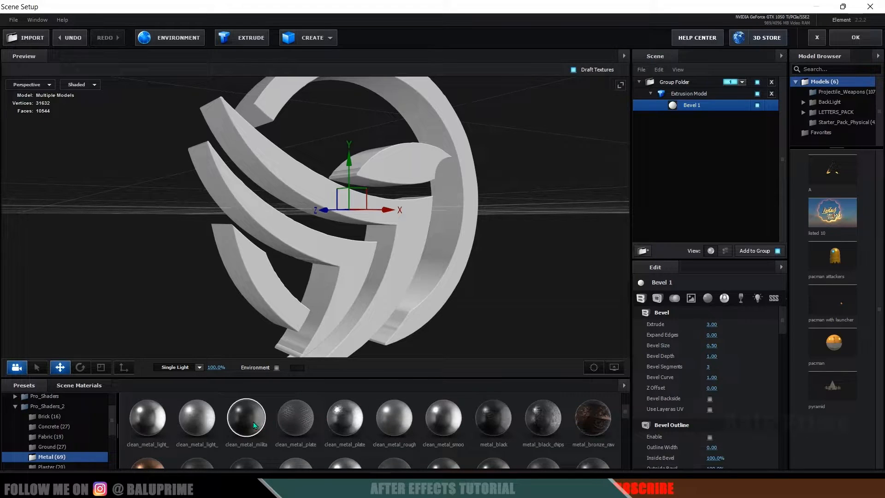
left_click_drag(253, 422, 283, 234)
left_click_drag(368, 273, 349, 267)
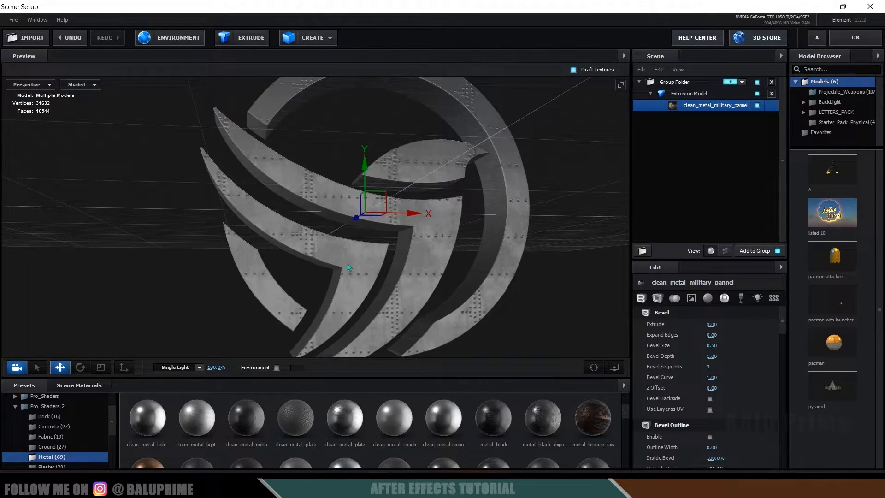
left_click_drag(469, 242, 474, 239)
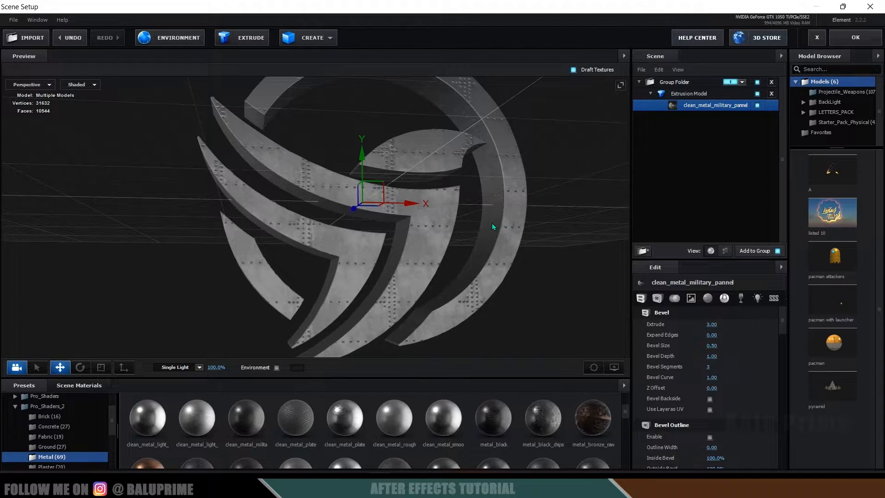
left_click_drag(522, 207, 515, 196)
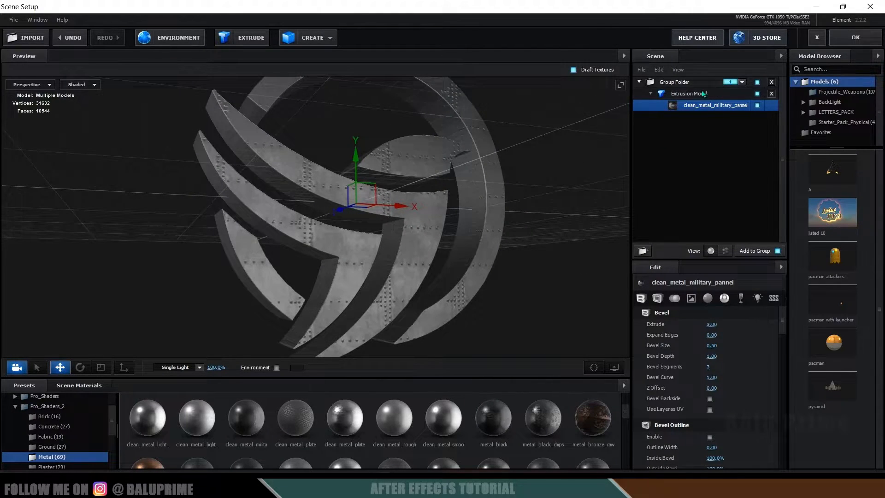
Duplicate the Extrusion Model twice within the Group Folder and collapse all three models.
left_click(687, 93)
right_click(704, 94)
left_click(737, 142)
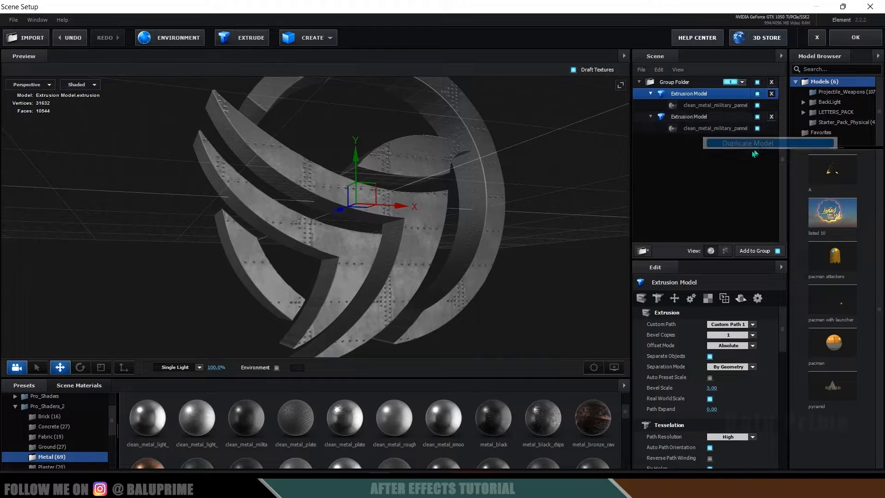
right_click(691, 118)
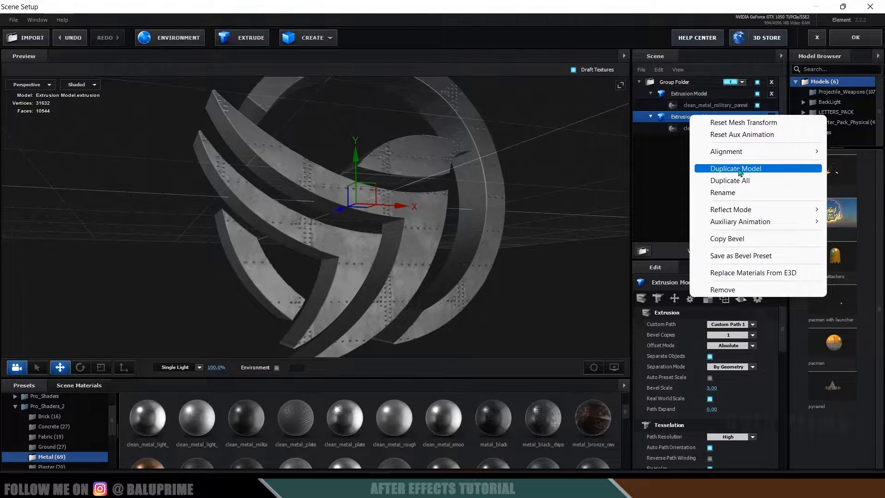
left_click(763, 169)
left_click(650, 93)
left_click(650, 105)
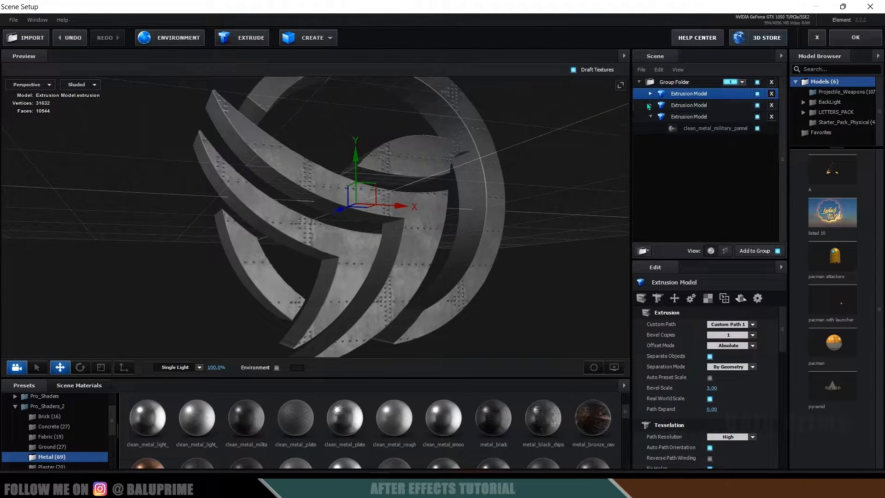
left_click(650, 116)
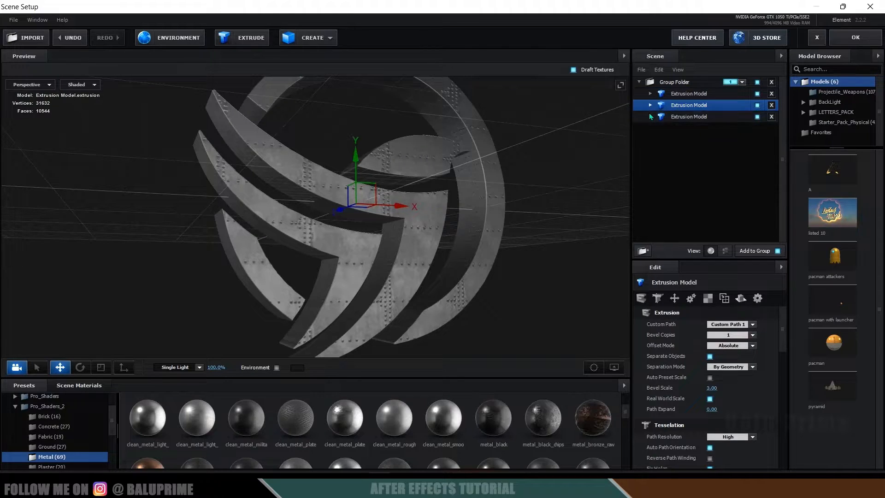
Rename the three extrusion models in the Group Folder as 1, 2 and 3.
double_click(674, 94)
type("1")
key("Return")
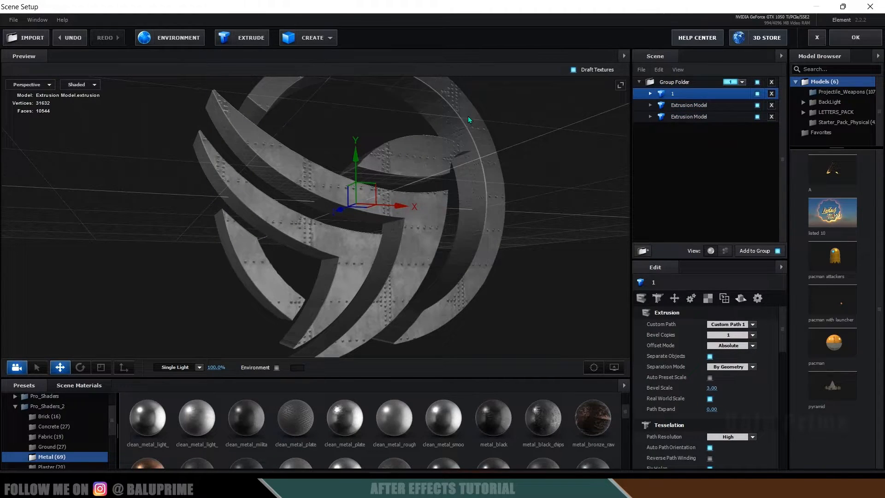
double_click(713, 105)
type("2")
key("Return")
double_click(713, 117)
type("3")
key("Return")
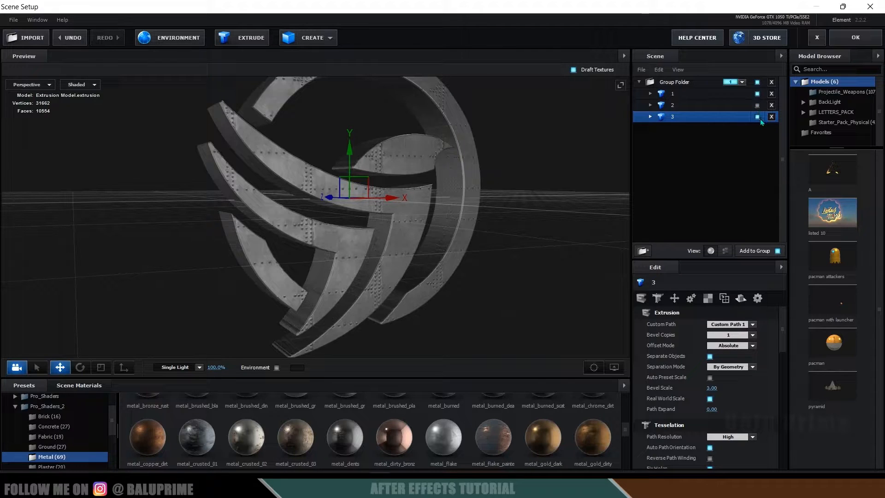
Hide models 2 and 3 and select model 1.
left_click(757, 116)
left_click(693, 94)
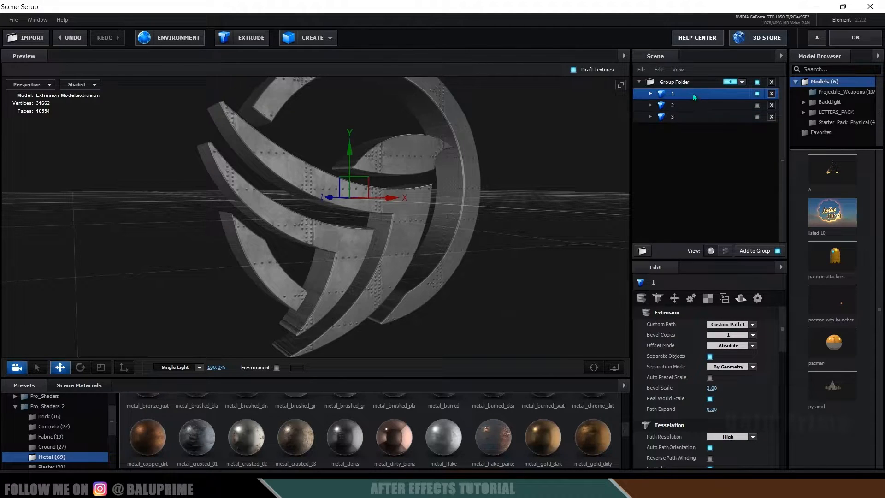
left_click_drag(433, 223, 439, 222)
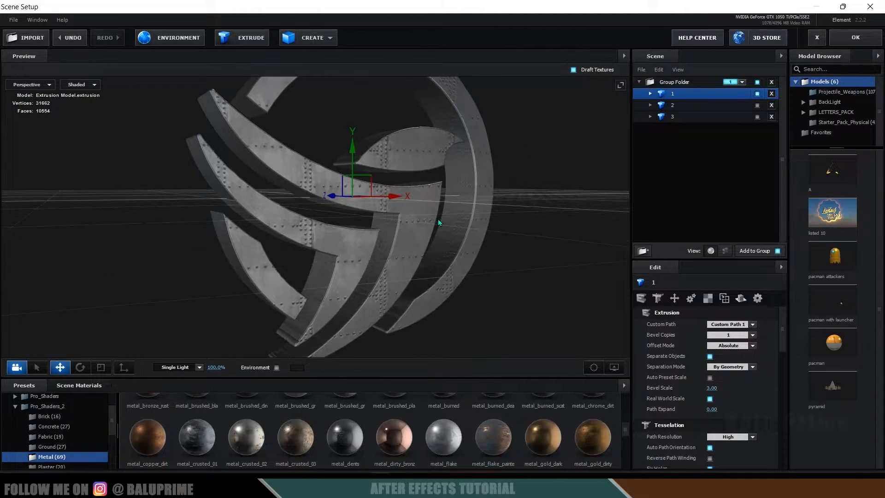
Set Expand Edges to 1.00 for the clean_metal_military_pannel bevel of model 1.
left_click(650, 93)
left_click(715, 105)
scroll(727, 329, "down", 3)
scroll(727, 330, "up", 1)
scroll(430, 260, "up", 3)
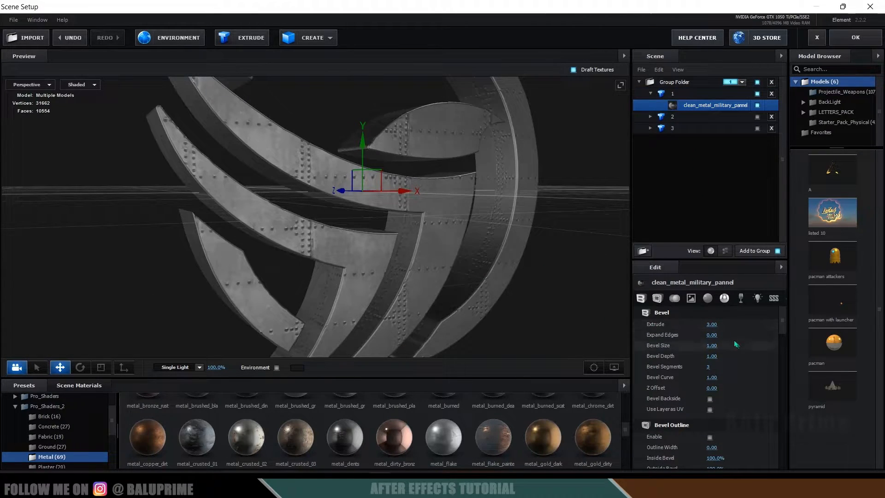
left_click_drag(713, 335, 769, 333)
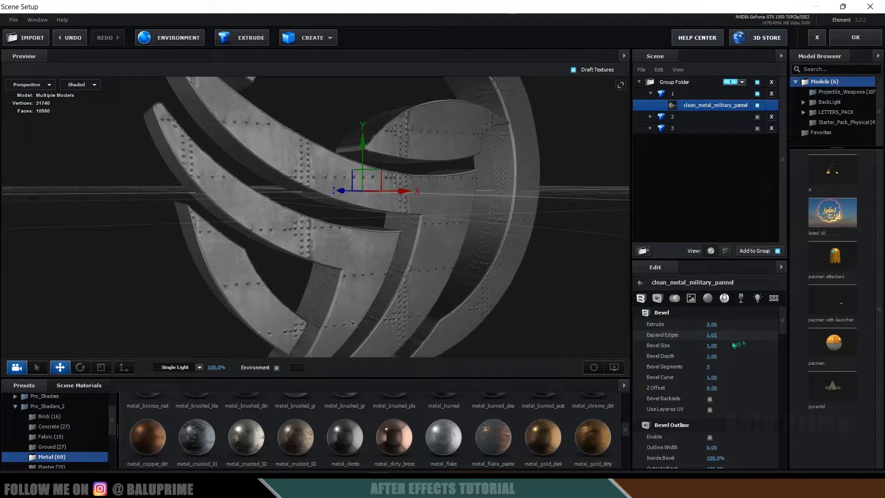
key("Return")
left_click_drag(410, 259, 437, 262)
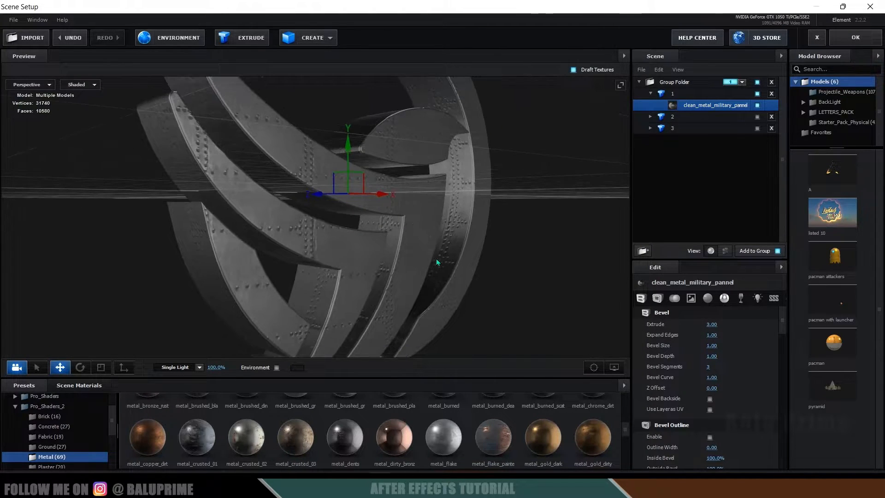
Enable the Bevel Outline on model 1's metal bevel and inspect the outlined logo.
scroll(676, 363, "down", 3)
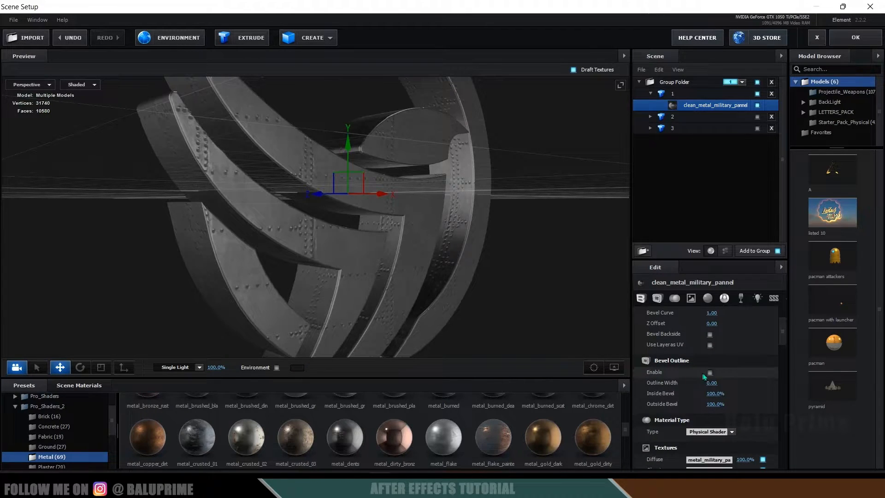
left_click(709, 373)
left_click_drag(425, 262, 402, 248)
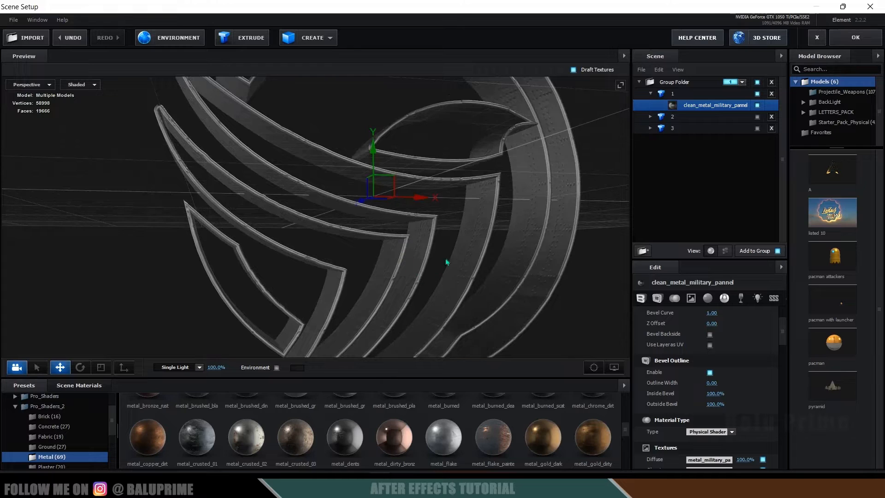
Set the Bevel Outline's Outline Width to 0.5 for model 1's clean_metal_military_pannel bevel.
left_click(710, 382)
type(".5")
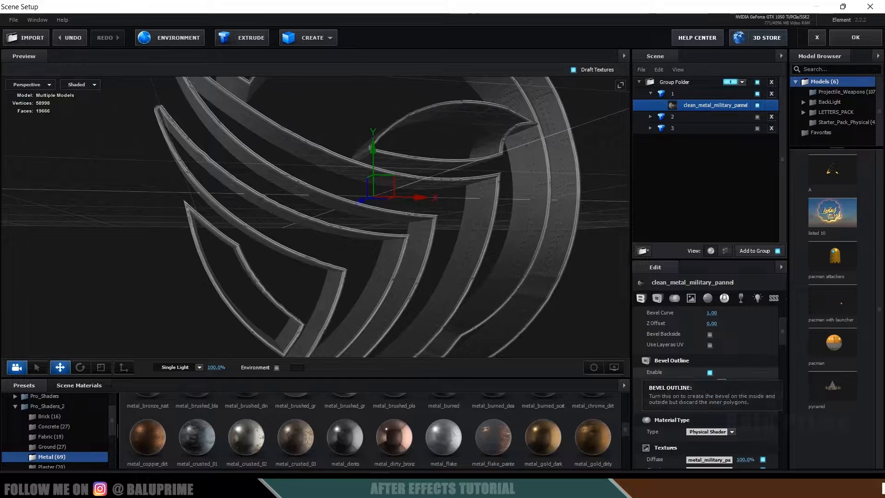
key("Return")
scroll(486, 224, "down", 2)
left_click_drag(486, 225, 466, 256)
Show model 2, move it slightly forward along the Z axis and apply the metal_gold_dark material to it.
left_click(682, 117)
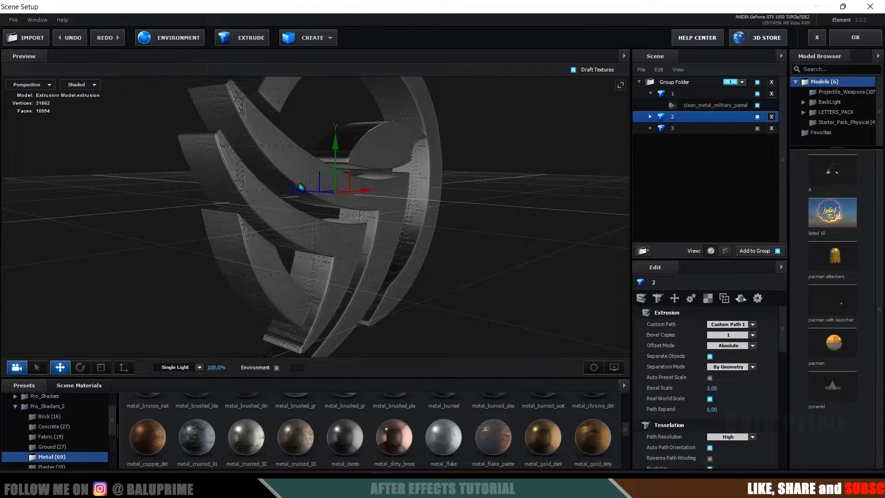
left_click_drag(303, 191, 310, 191)
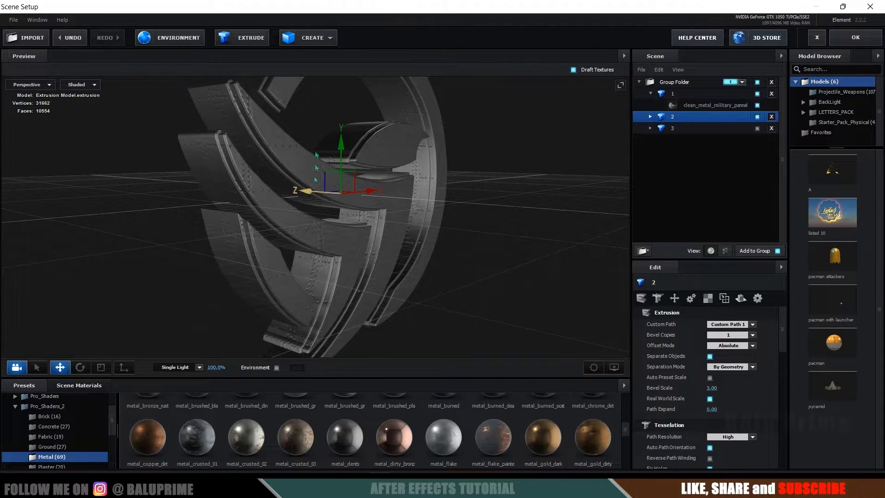
left_click_drag(579, 450, 286, 138)
mouse_move(502, 256)
left_mouse_down()
mouse_move(469, 256)
mouse_move(495, 258)
left_mouse_up()
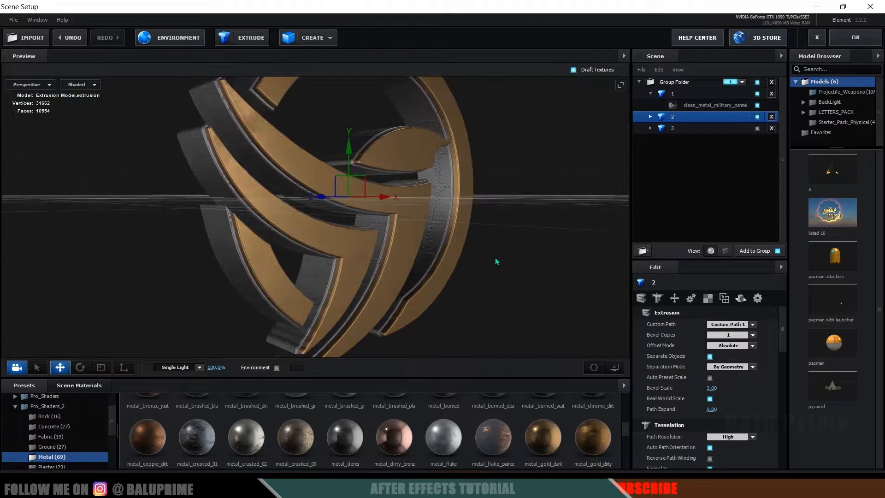
Enable the Bevel Outline on model 2's metal_gold_dark bevel with an Outline Width of 2.00.
left_click(650, 117)
left_click(695, 129)
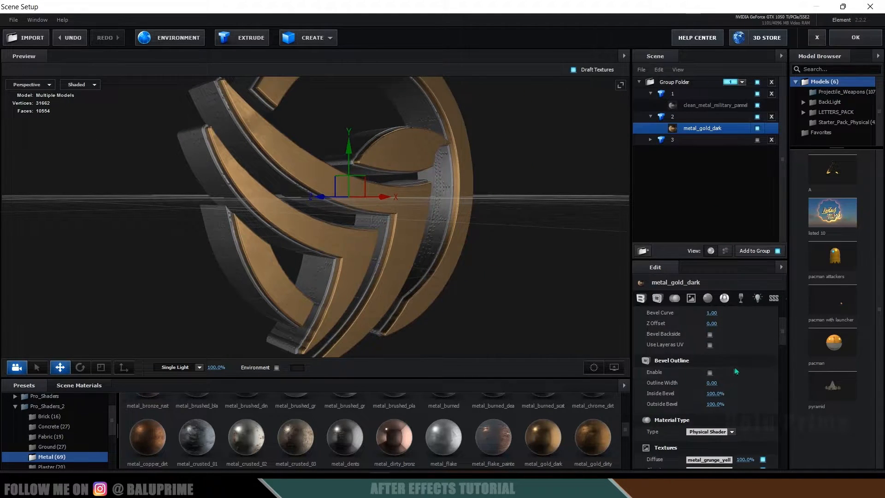
scroll(734, 371, "up", 3)
scroll(729, 372, "down", 1)
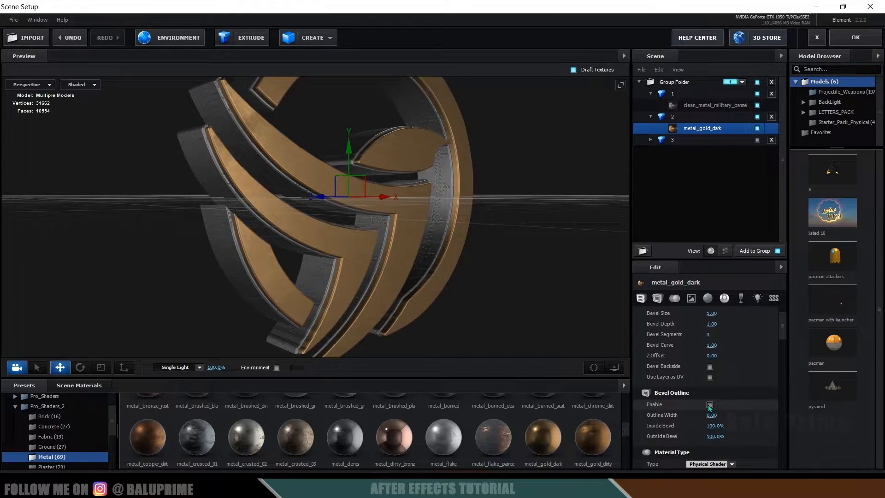
left_click(710, 405)
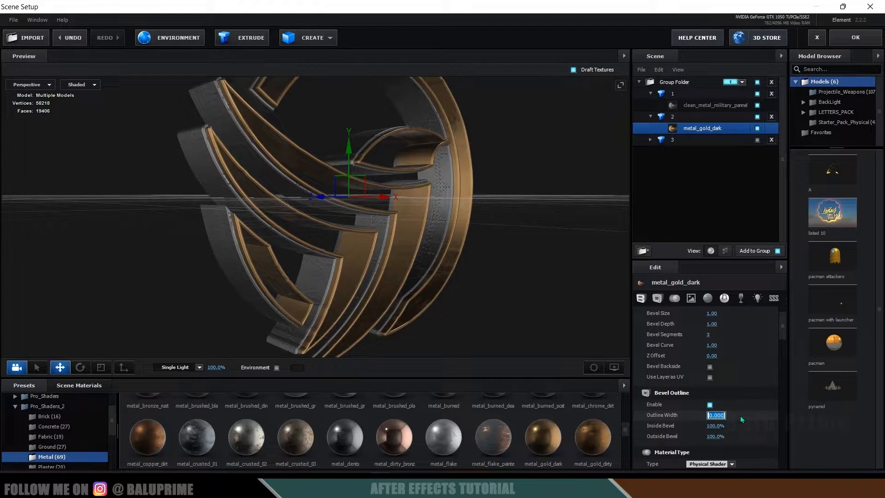
type("2")
key("Return")
left_click_drag(546, 284, 490, 264)
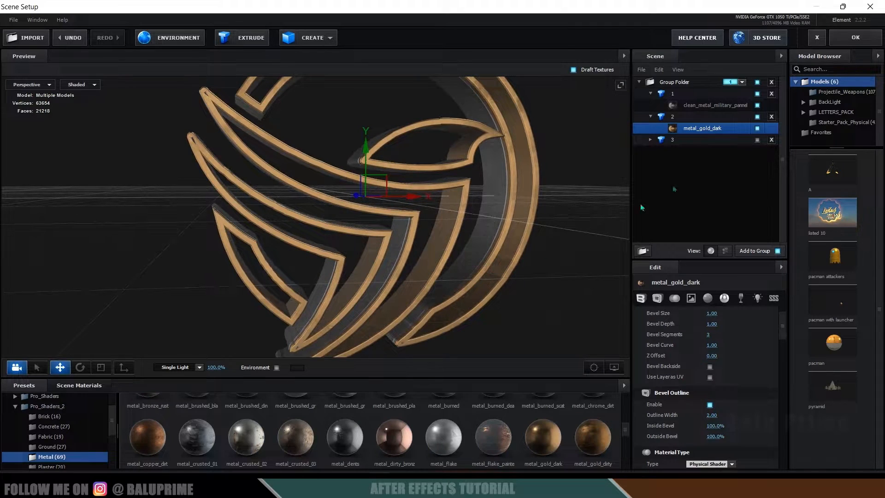
Show model 3 and move it forward along the Z axis in front of the gold outline.
left_click(758, 139)
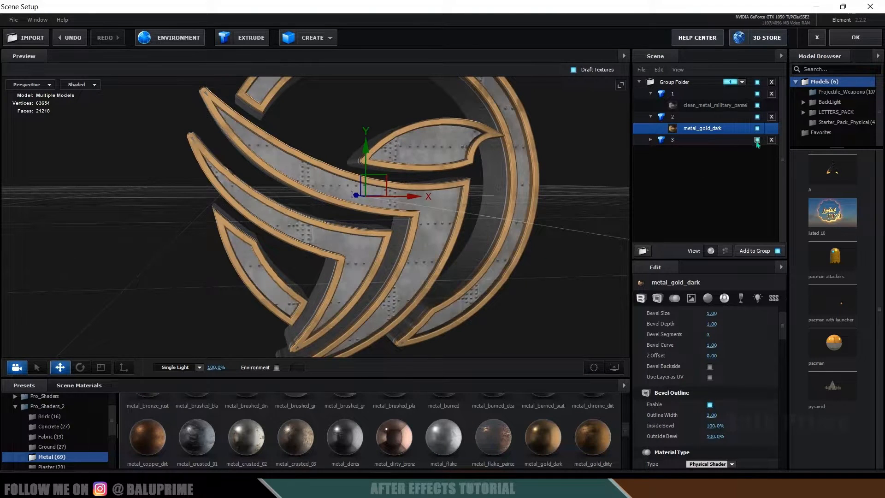
left_click(707, 136)
left_click_drag(375, 233, 399, 234)
left_click_drag(324, 201, 341, 201)
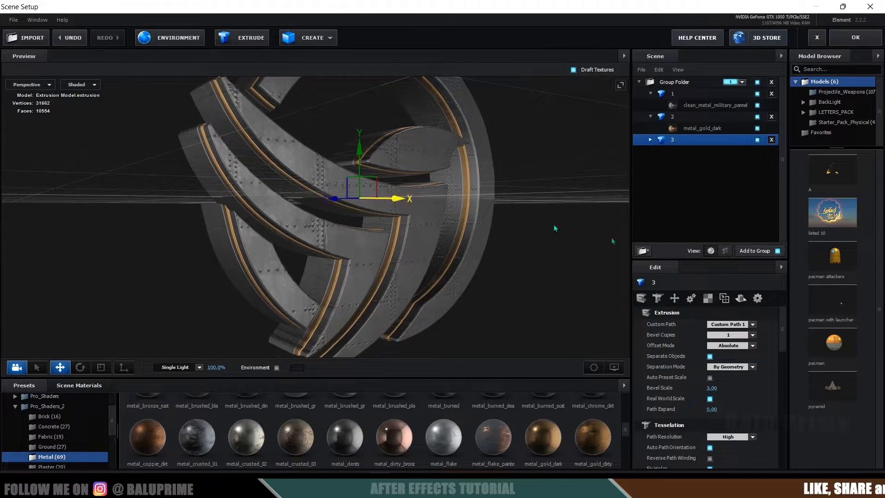
Set Expand Edges to -0.50 for the clean_metal_military_pannel bevel of model 3.
left_click(650, 140)
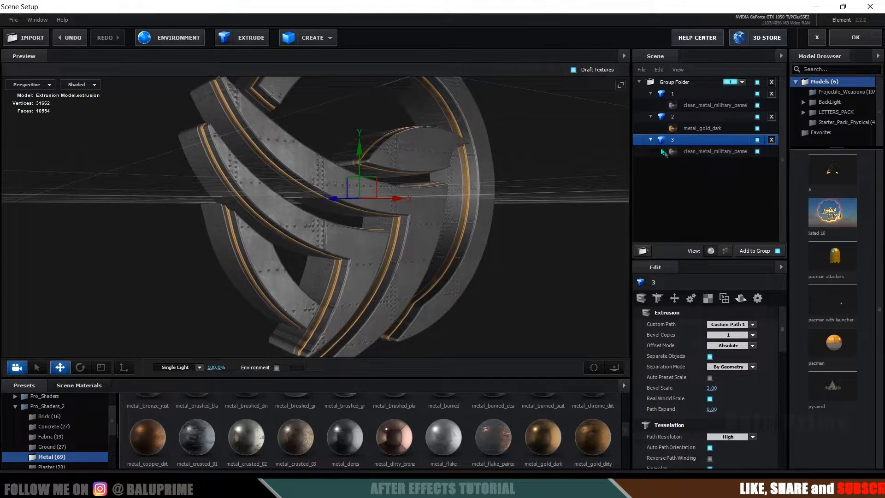
left_click(682, 152)
left_click_drag(710, 336, 671, 328)
left_click(712, 335)
type("-0.5")
key("Return")
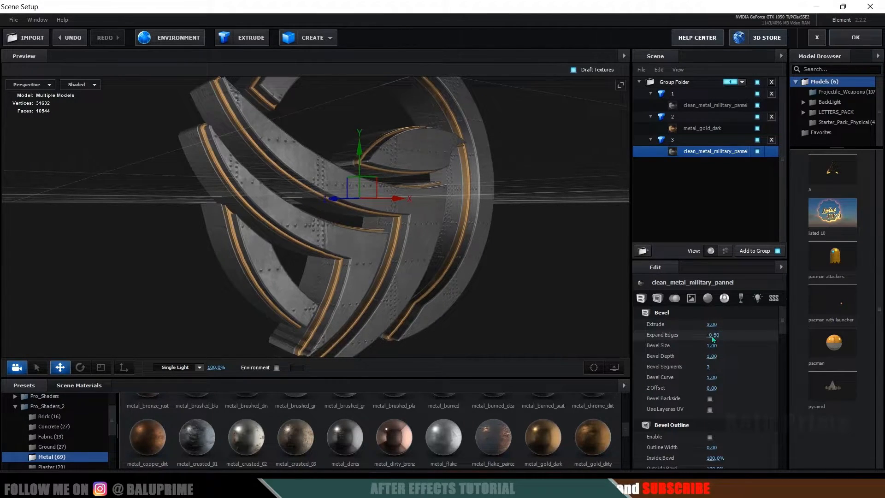
left_click_drag(477, 308, 419, 286)
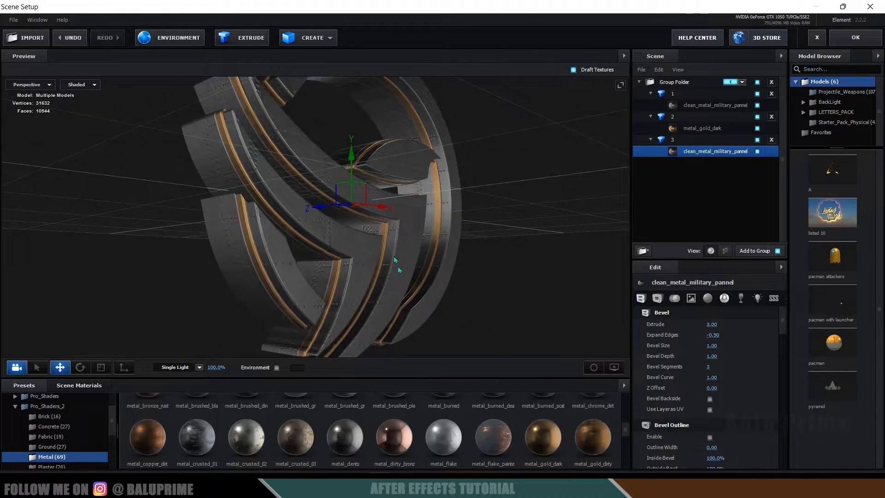
Replace model 3's material with the metal_rusted_01 preset and inspect the layered logo.
scroll(369, 438, "down", 2)
left_click_drag(494, 443, 681, 153)
left_click_drag(514, 236, 308, 197)
left_click_drag(461, 295, 357, 270)
left_click_drag(247, 234, 421, 277)
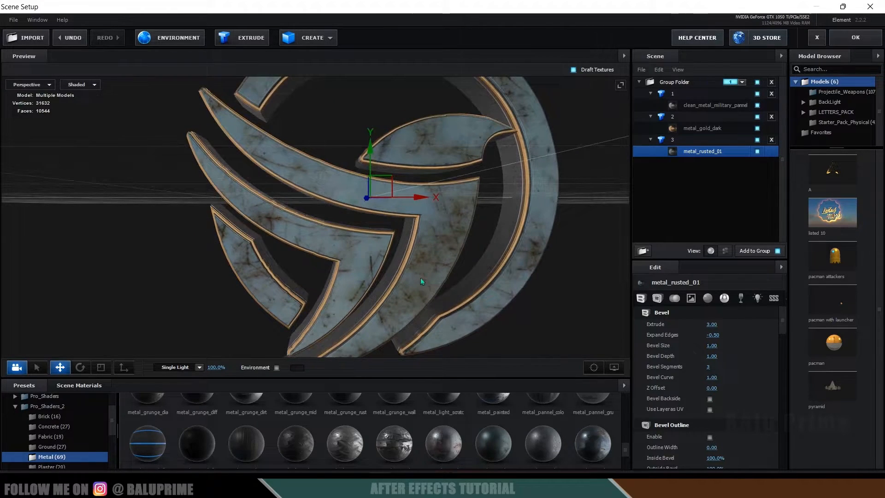
Assign model 2 to auxiliary animation Channel 2 and model 3 to auxiliary animation Channel 3.
left_click(686, 94)
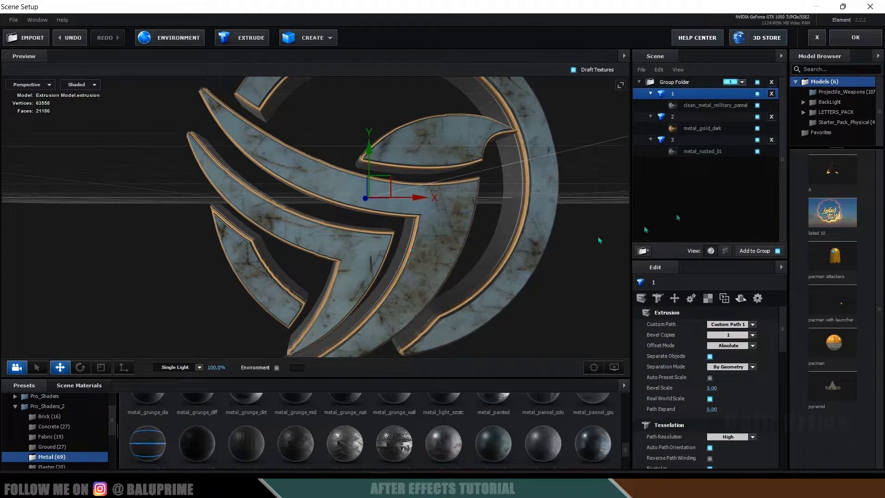
left_click(682, 120)
left_click(693, 143)
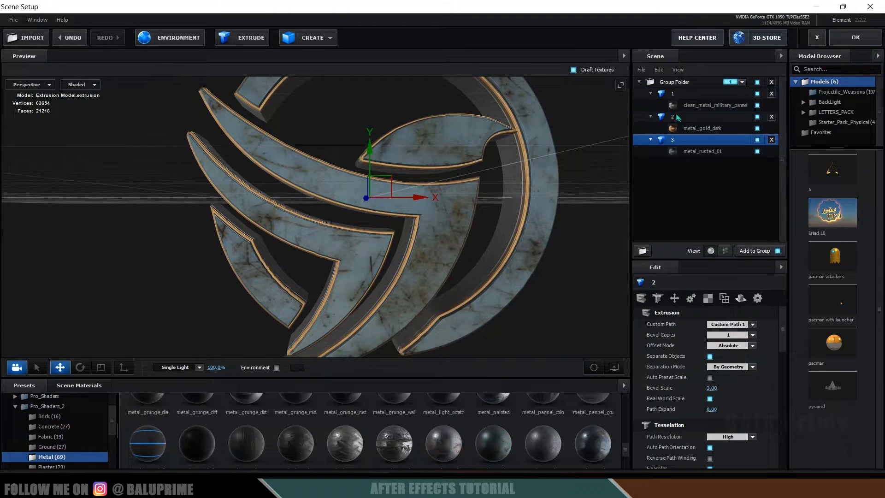
left_click(680, 118)
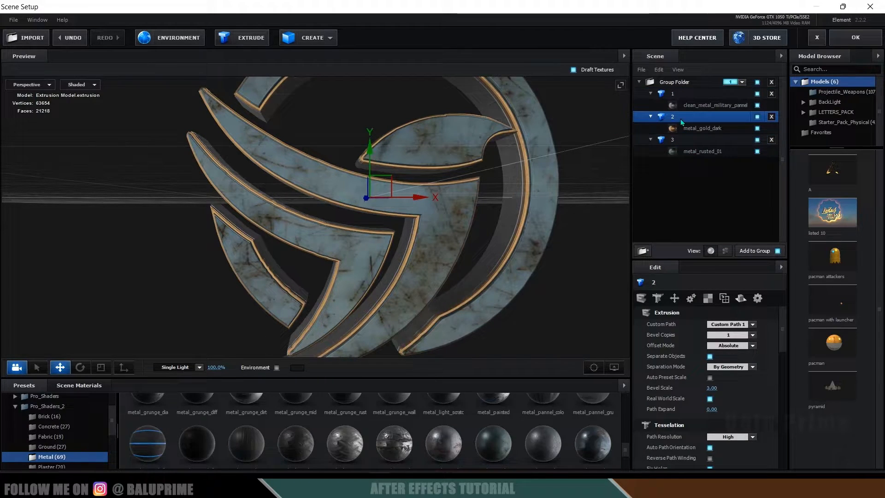
right_click(682, 118)
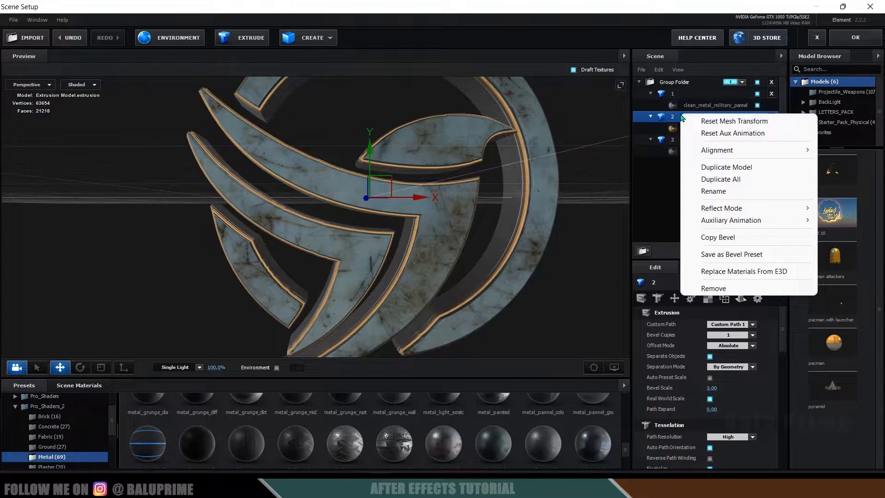
mouse_move(753, 222)
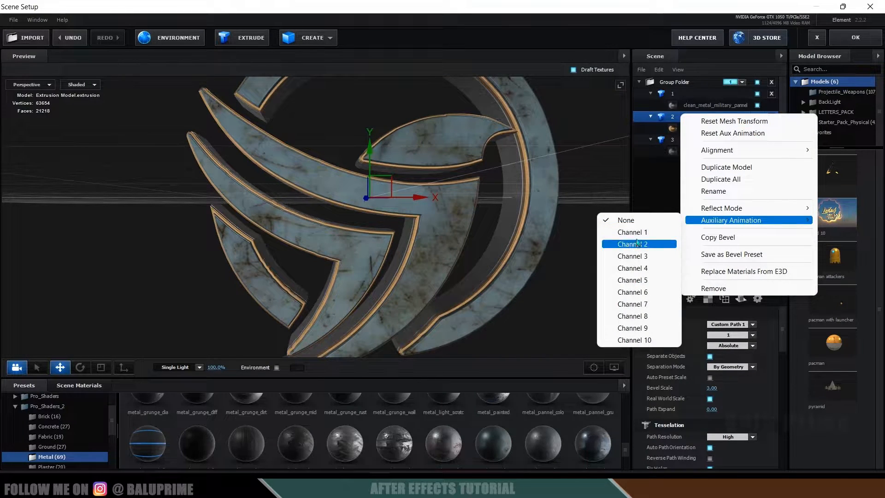
left_click(632, 244)
left_click(687, 140)
right_click(687, 140)
mouse_move(764, 248)
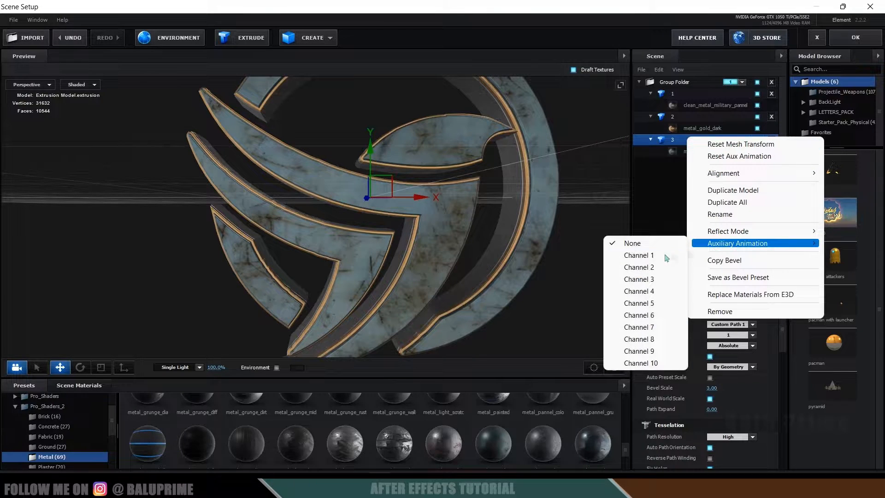
left_click(620, 280)
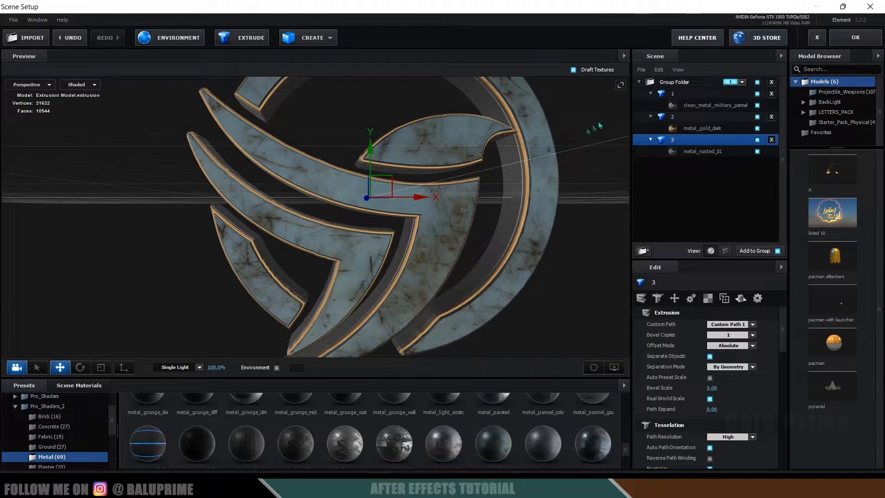
Change model 2's auxiliary animation assignment and set model 3's auxiliary animation to Channel 2.
left_click(681, 117)
right_click(682, 117)
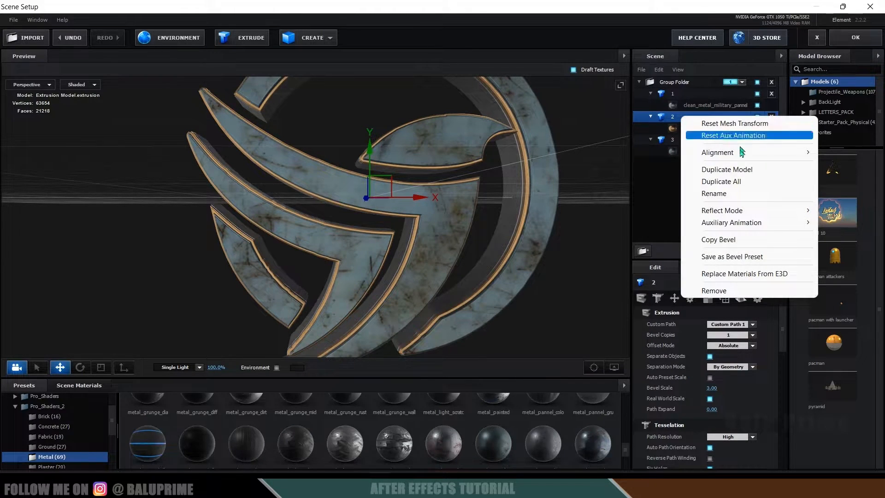
mouse_move(737, 226)
left_click(620, 220)
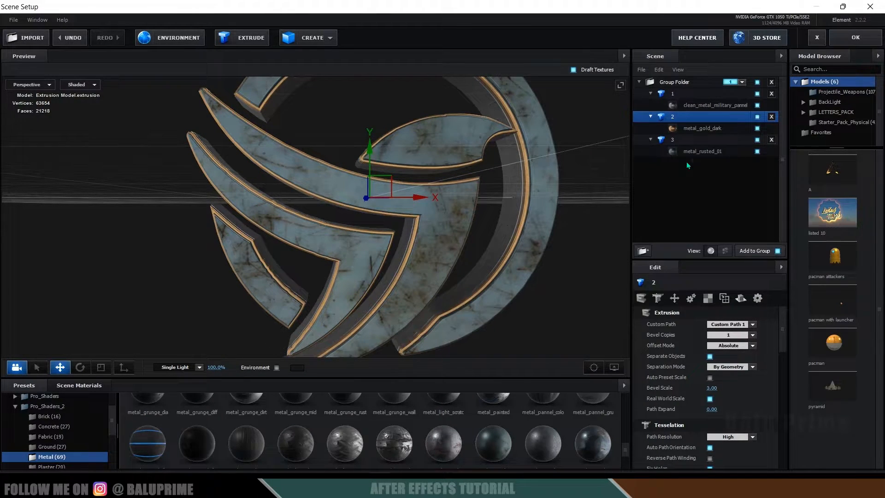
left_click(697, 141)
right_click(697, 141)
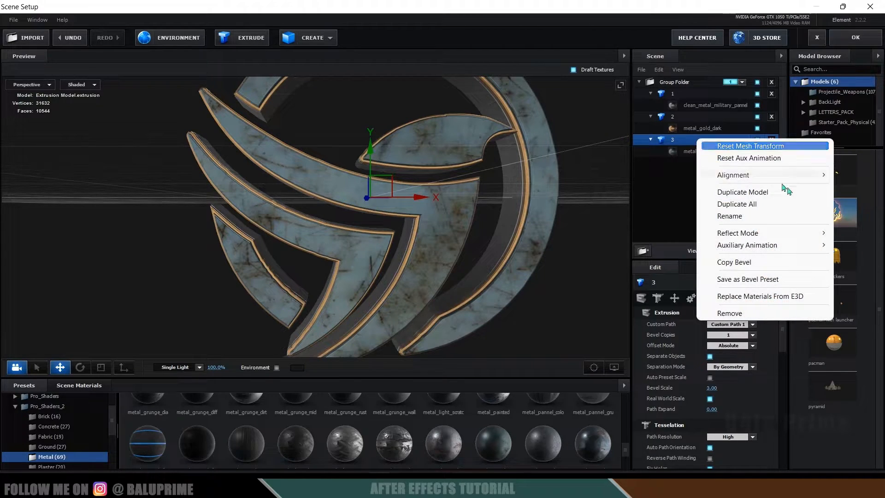
mouse_move(779, 248)
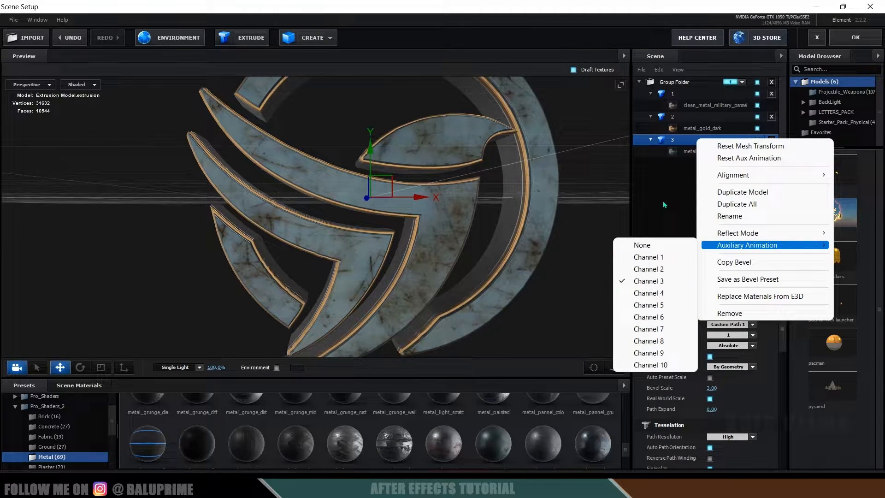
left_click(654, 269)
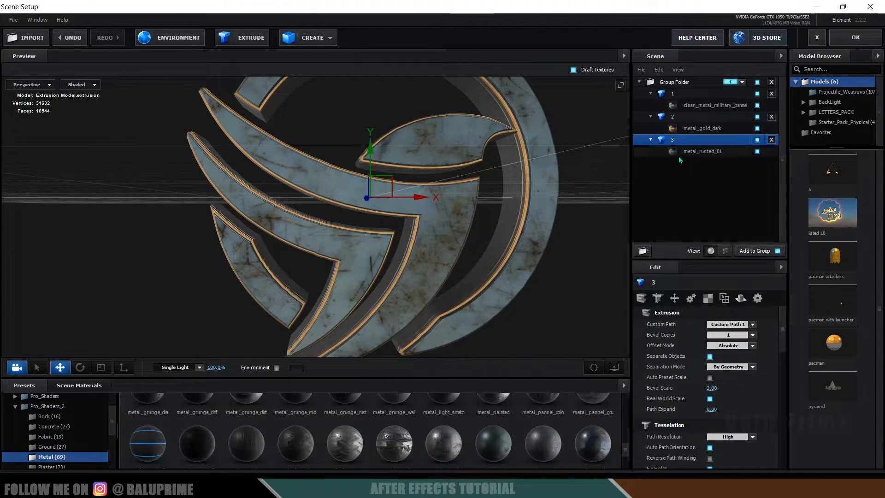
Accept the scene setup and hide the Auto-traced Bird logo.ai layer in Comp 1.
left_click(854, 38)
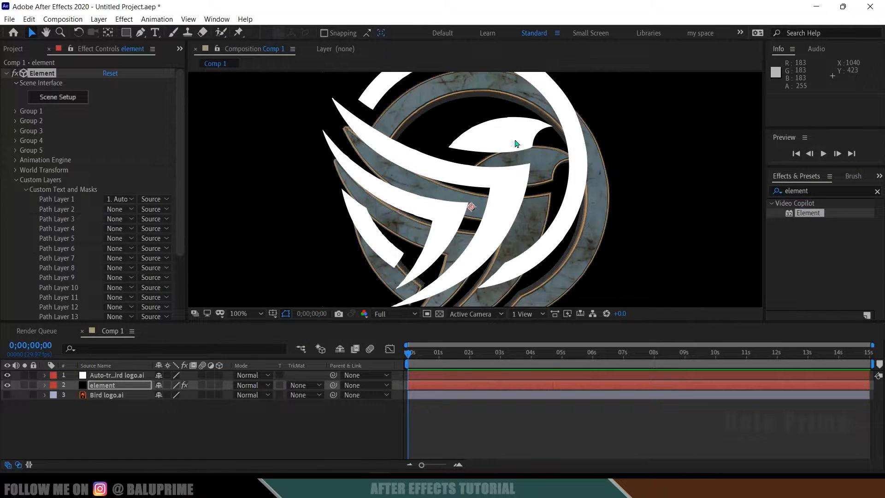
left_click(104, 377)
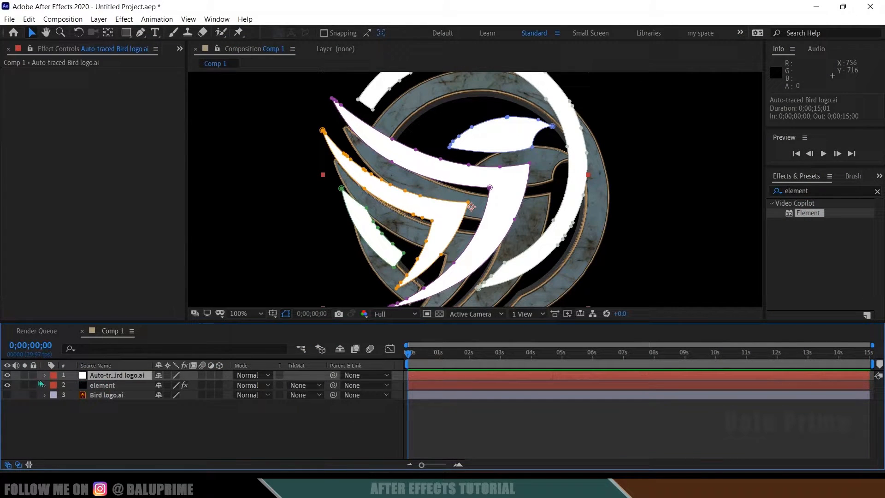
left_click(7, 376)
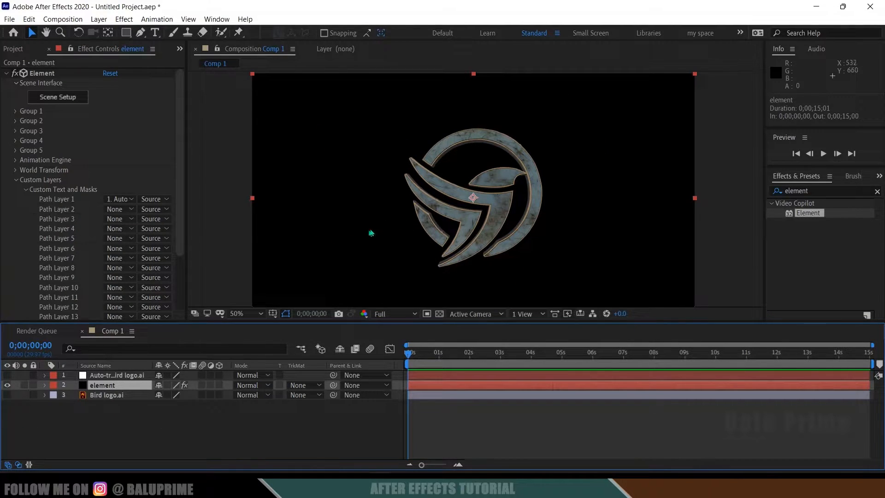
Create a two-node 35mm camera named Camera 1 and orbit it to view the logo from an angle.
left_click(99, 19)
mouse_move(184, 32)
left_click(309, 68)
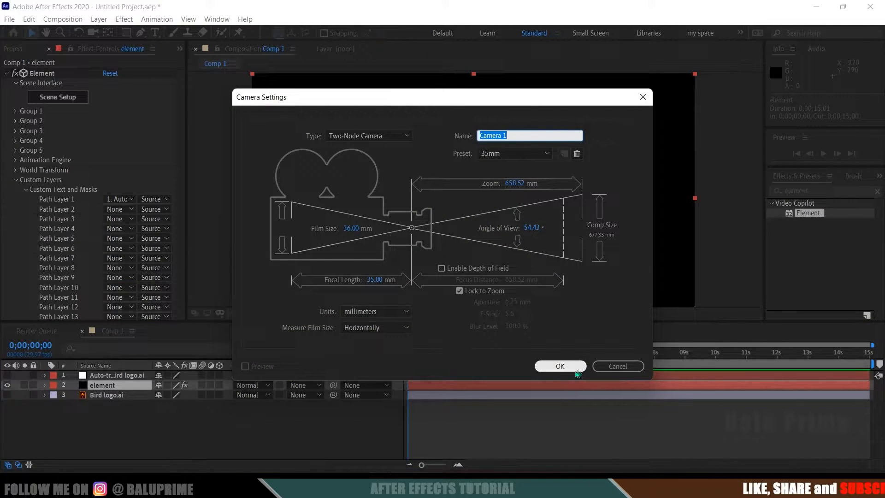
left_click(560, 366)
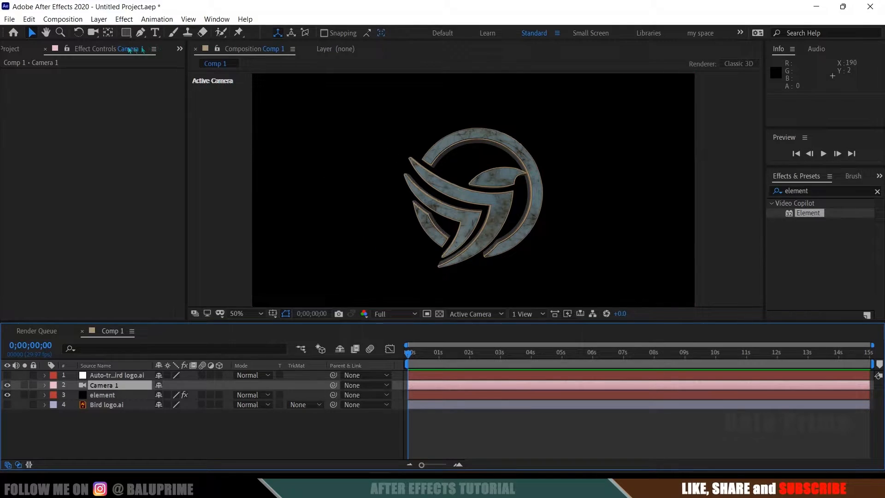
left_click(94, 35)
left_click_drag(502, 198, 530, 202)
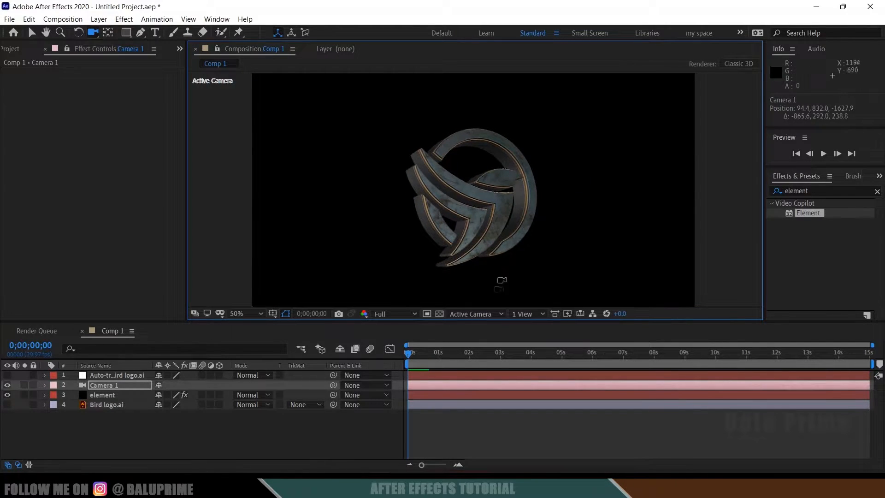
Select the element layer and reveal the Channel 1 position settings in Group 1's Aux Channels.
left_click(104, 396)
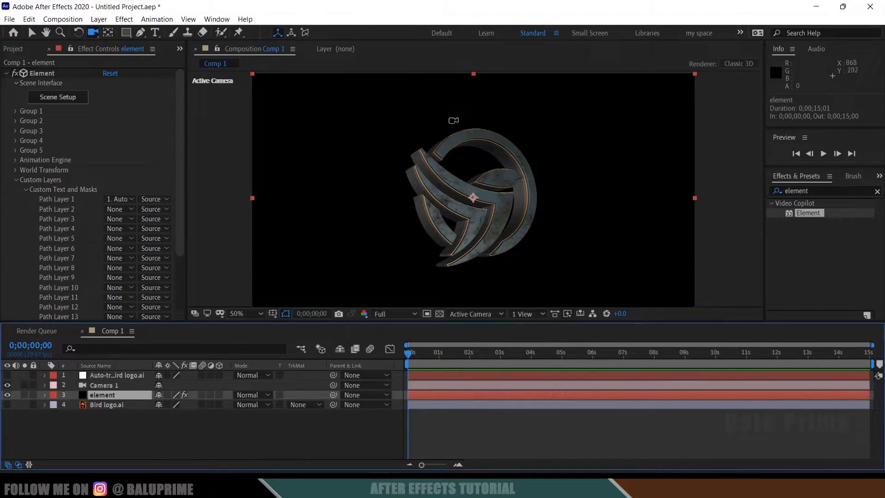
left_click(15, 112)
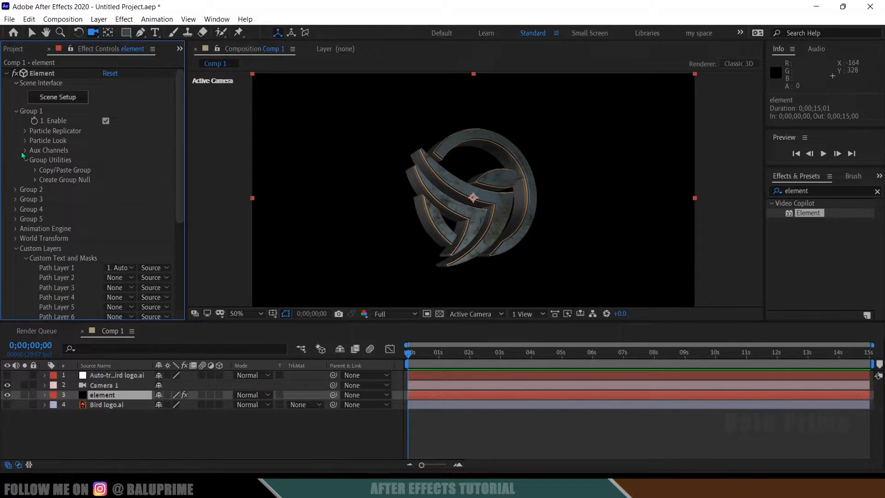
left_click(24, 151)
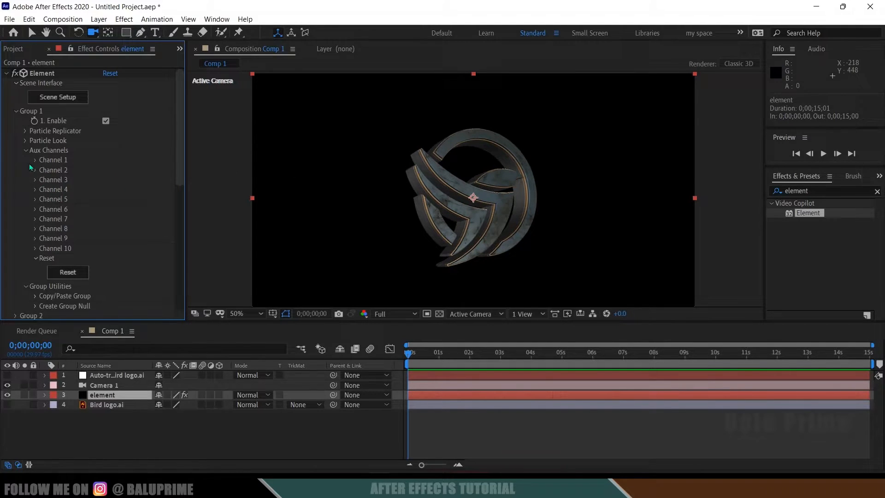
scroll(485, 201, "up", 1)
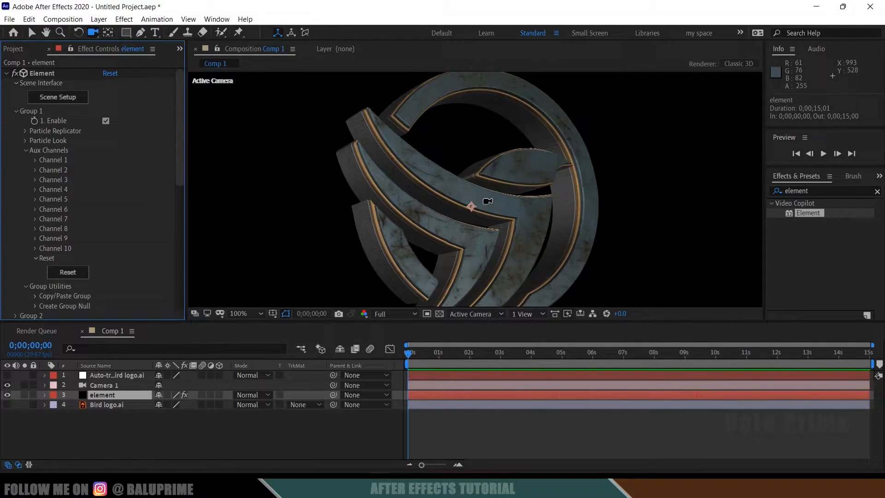
left_click(35, 160)
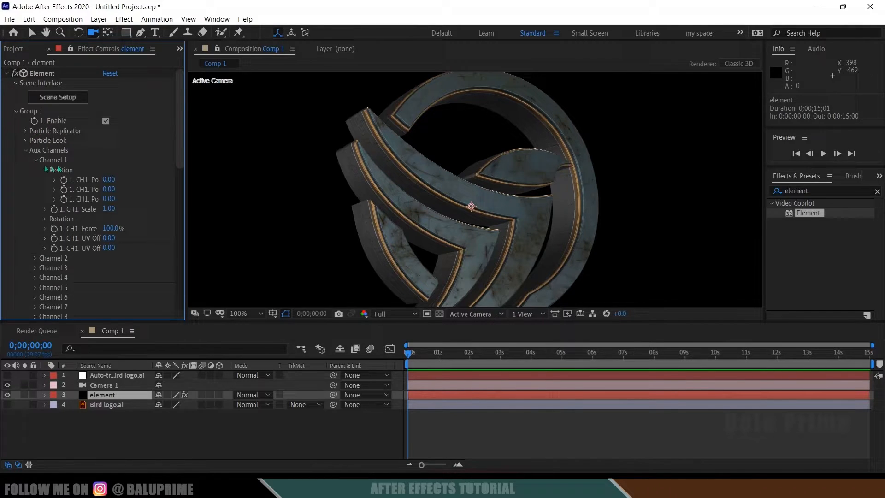
scroll(66, 194, "down", 1)
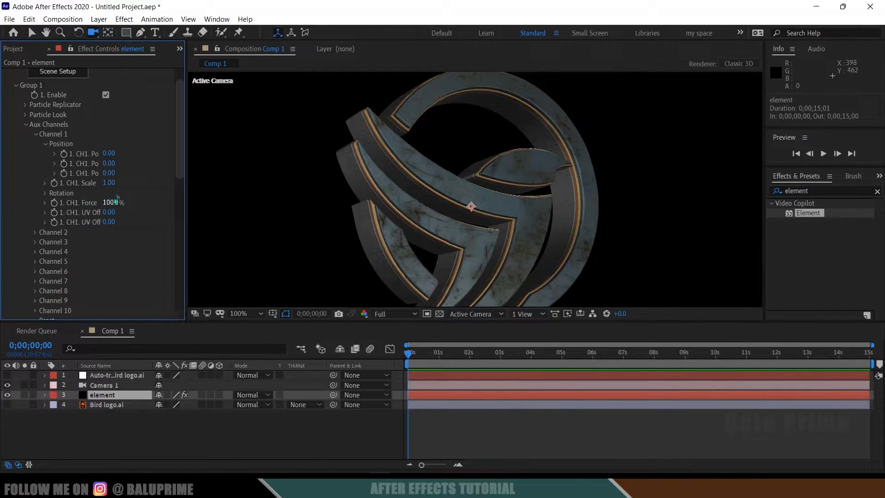
Test shifting Channel 1's Z position and reset it to 0.
mouse_move(110, 174)
left_mouse_down()
mouse_move(137, 174)
mouse_move(123, 174)
left_mouse_up()
left_click(112, 174)
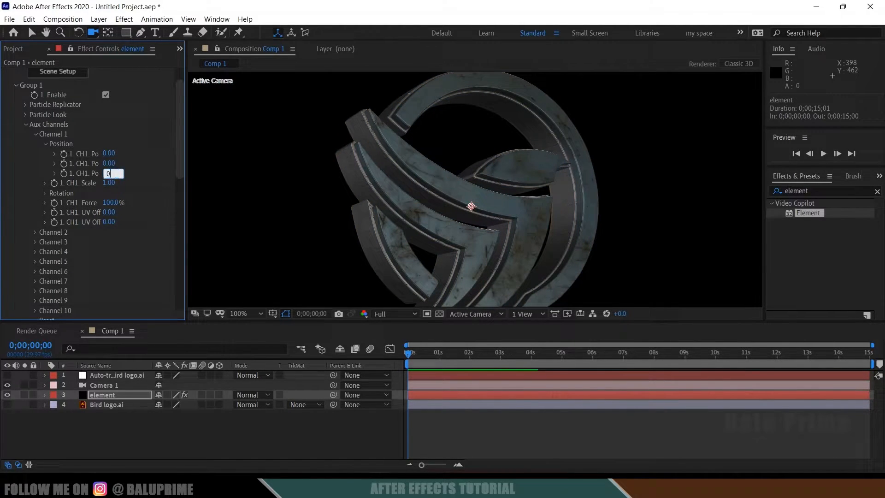
key("Return")
Set starting keyframes for the Channel 1 and Channel 2 Z positions at 0;00;00;00 and widen the effect settings.
left_click(415, 365)
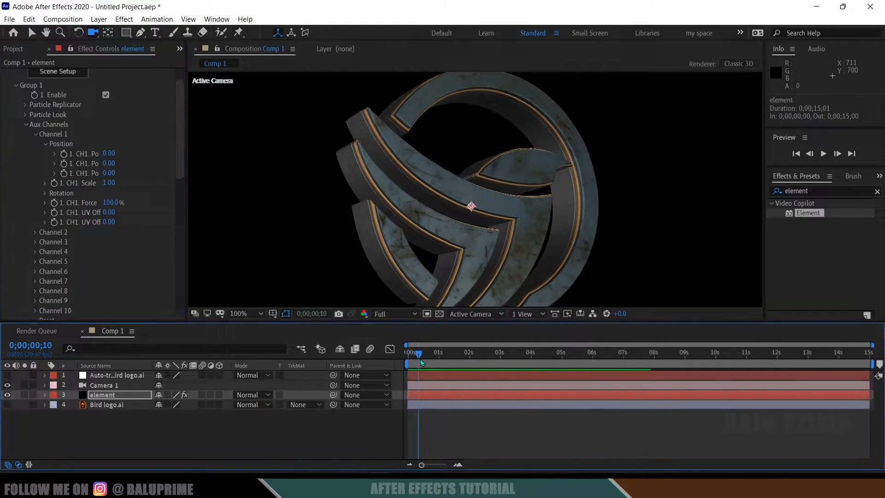
left_click(64, 174)
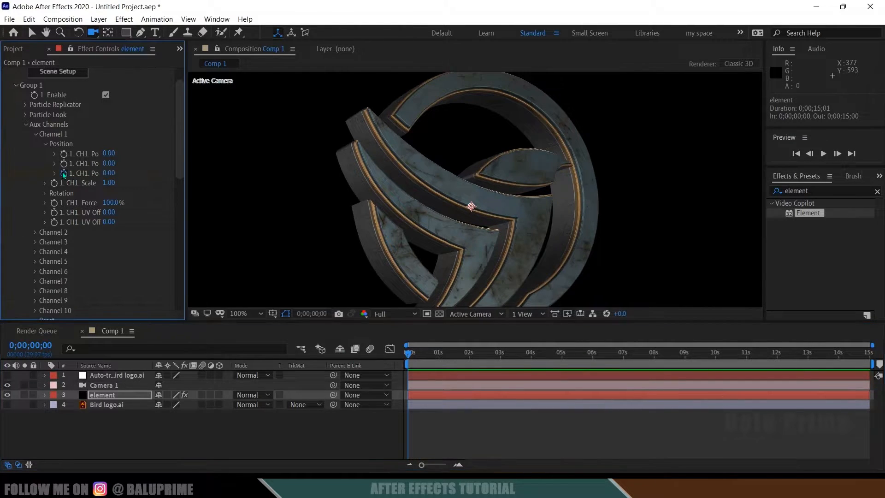
left_click(36, 235)
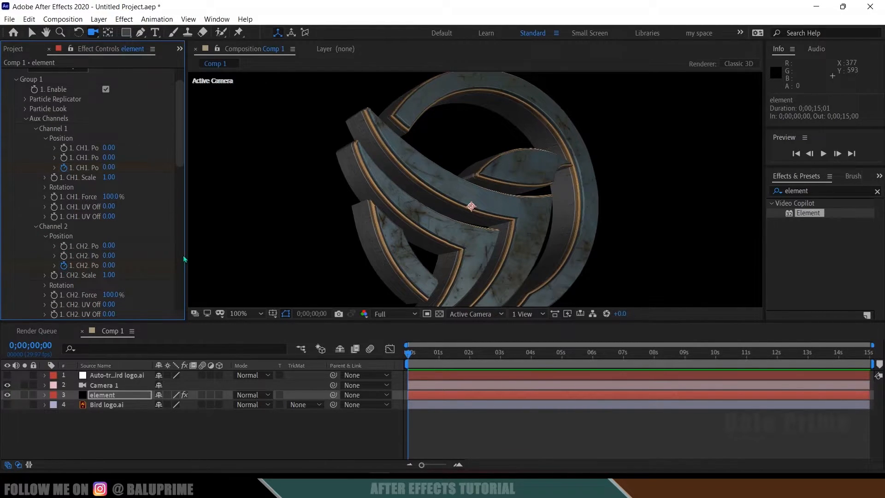
left_click_drag(188, 254, 212, 253)
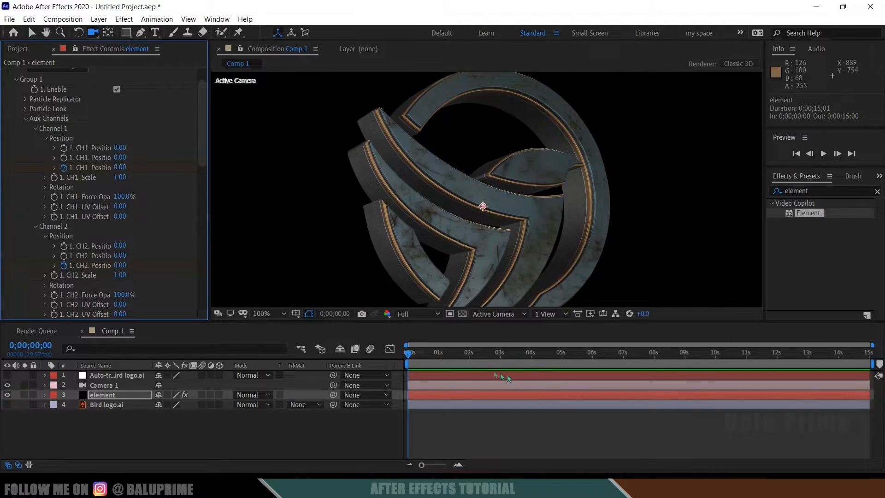
At 0;00;03;29, set Channel 2's Z position to -0.30 and Channel 1's Z position to -0.15.
left_click(530, 356)
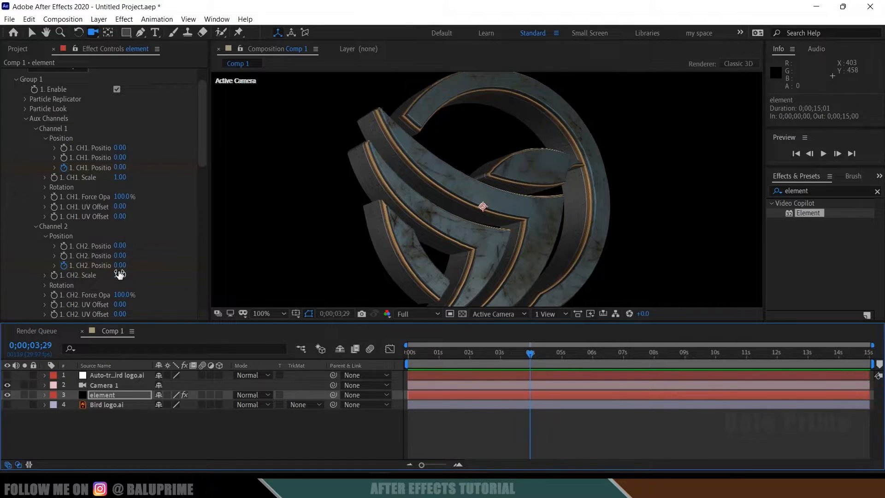
left_click_drag(119, 264, 100, 256)
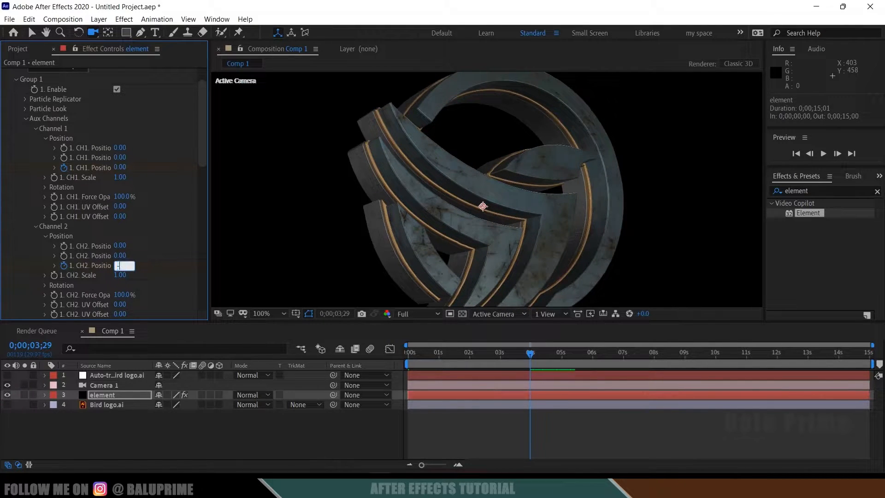
type("3")
key("Return")
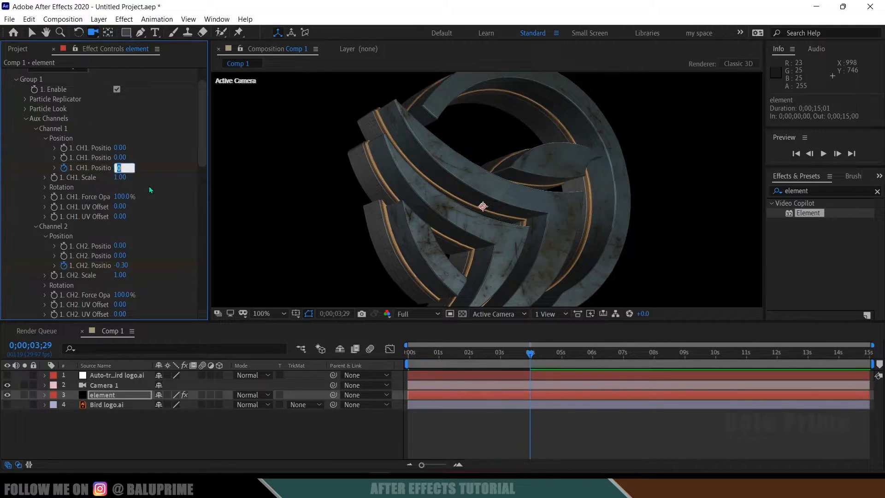
type("-1")
Preview the channel animation and reveal the element layer's keyframes in the timeline.
key("space")
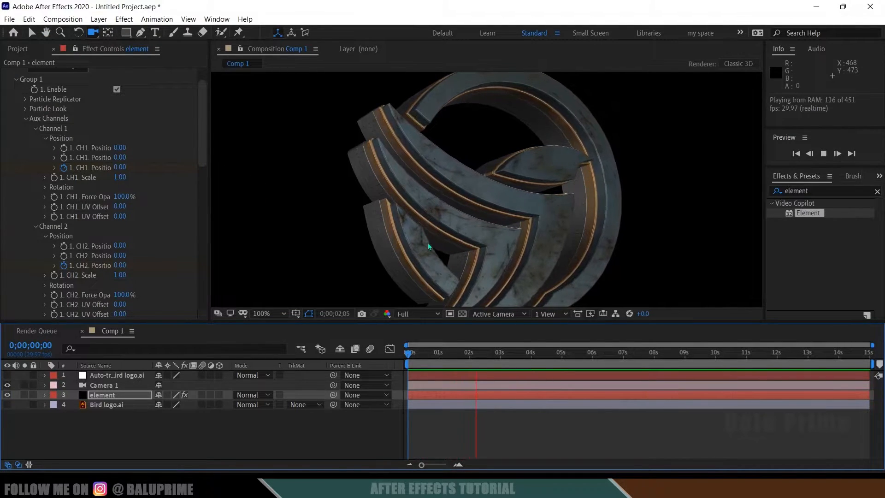
key("space")
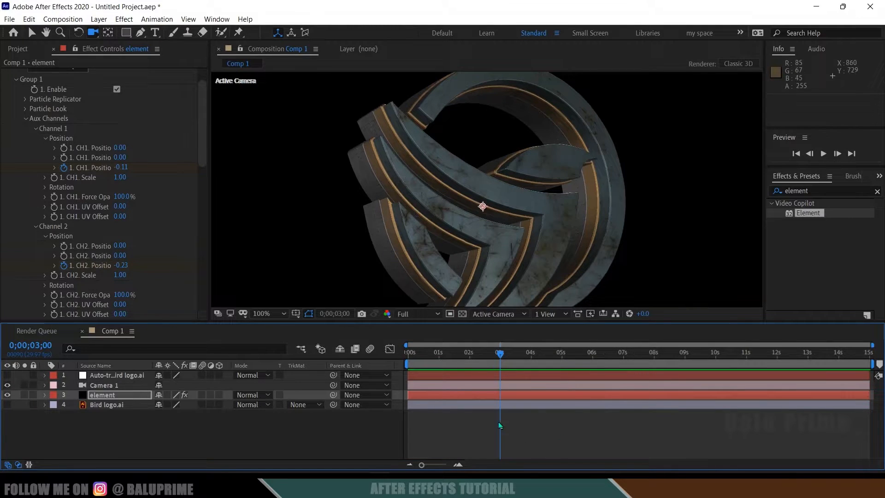
left_click(448, 400)
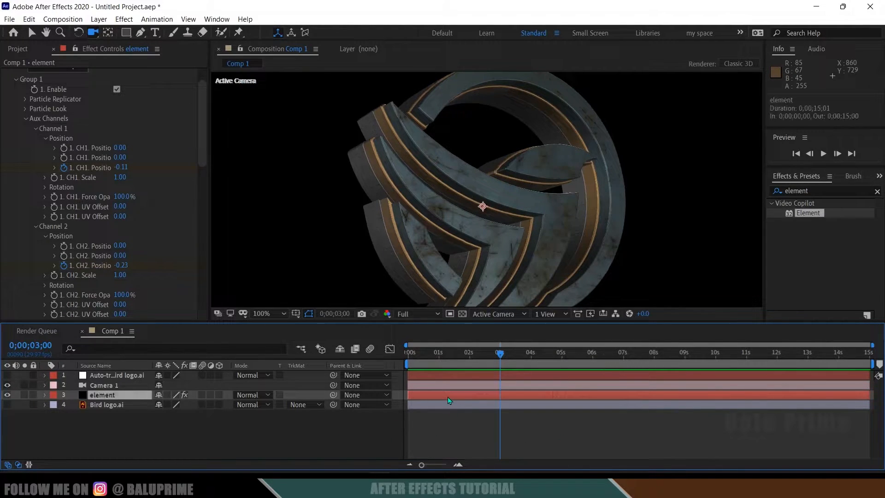
key("u")
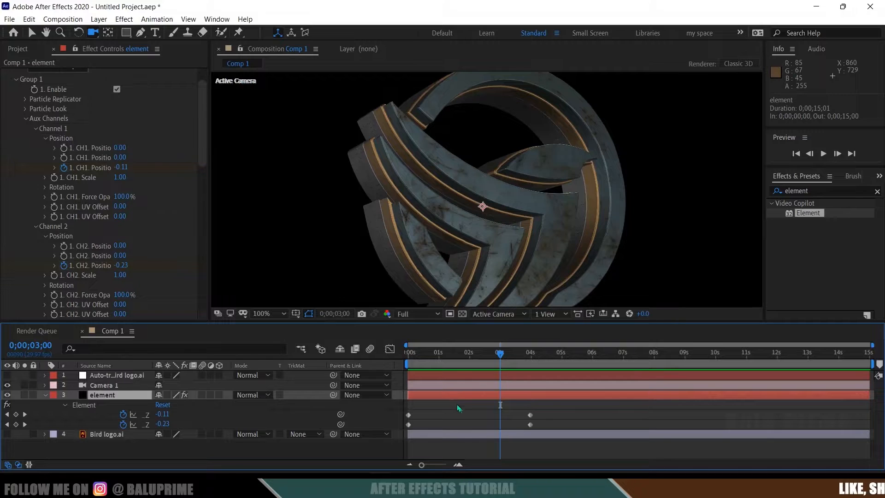
Try delaying Channel 2's first Z position keyframe to 0;00;00;17, preview it, and undo the shift.
left_click(412, 428)
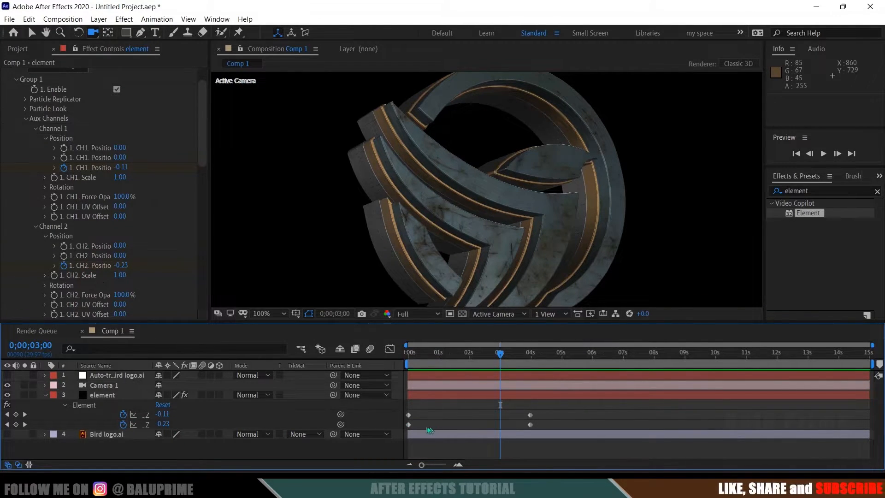
left_click_drag(409, 425, 428, 425)
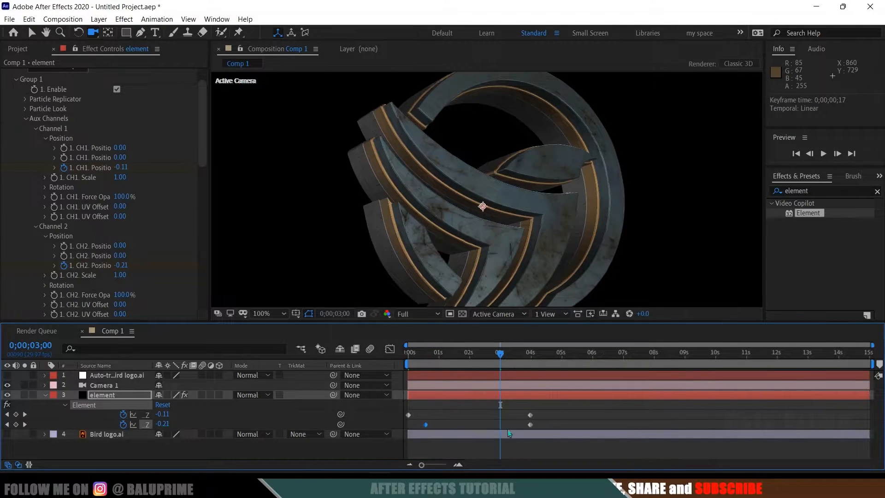
key("space")
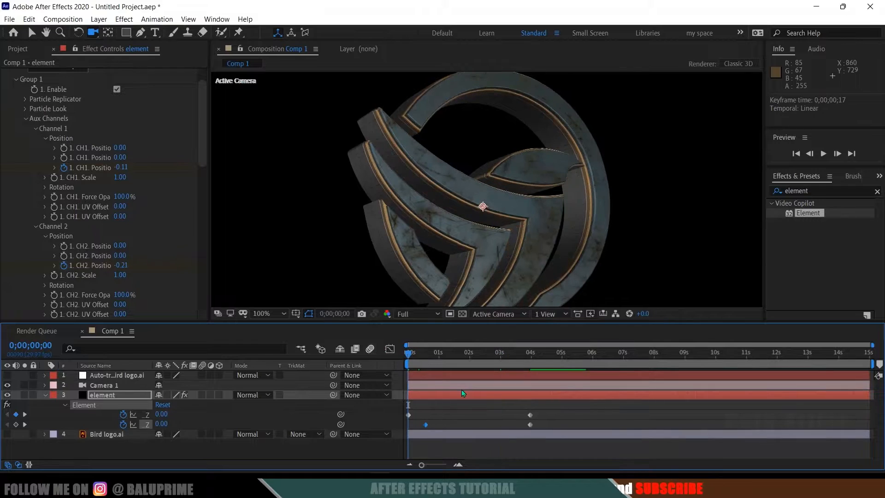
key("ctrl+z")
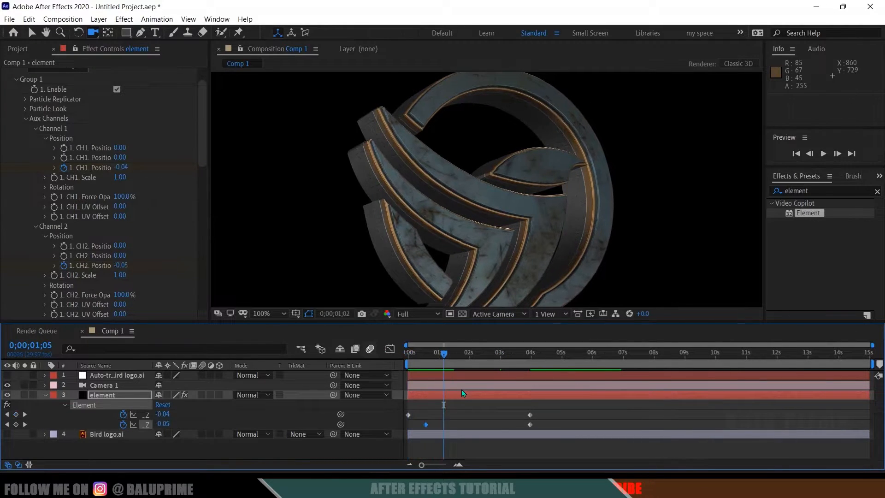
Delay Channel 1's first Z position keyframe to 0;00;02;02 and preview the staggered animation.
left_click_drag(411, 413, 423, 415)
left_click(404, 354)
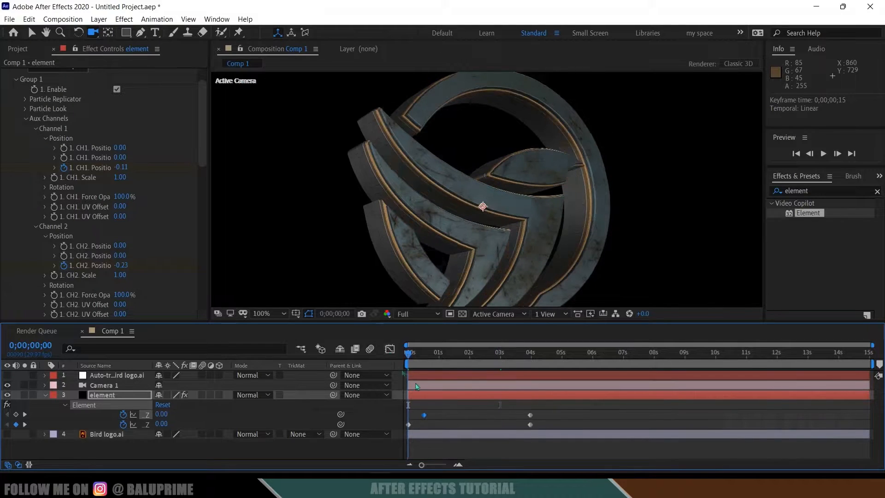
key("space")
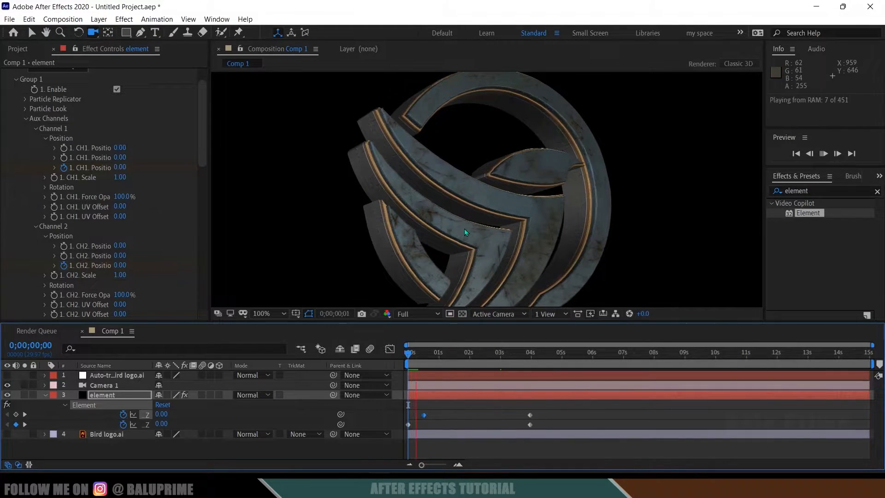
key("space")
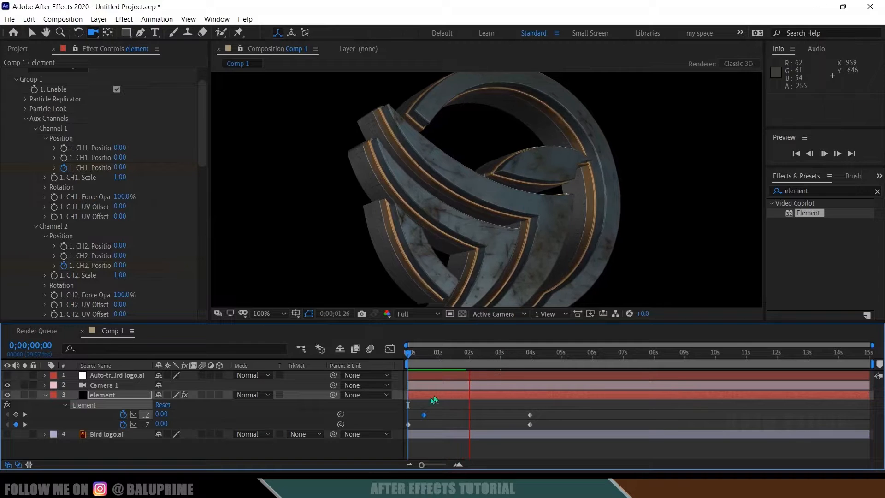
left_click_drag(428, 414, 474, 413)
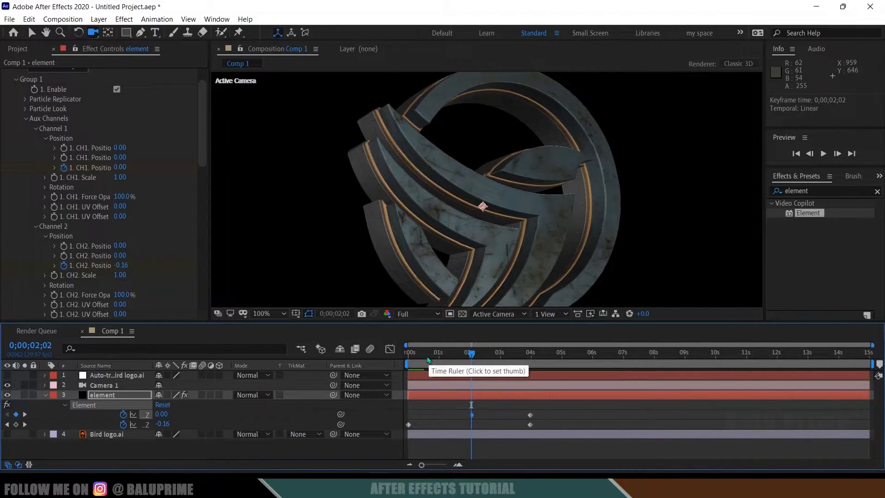
key("space")
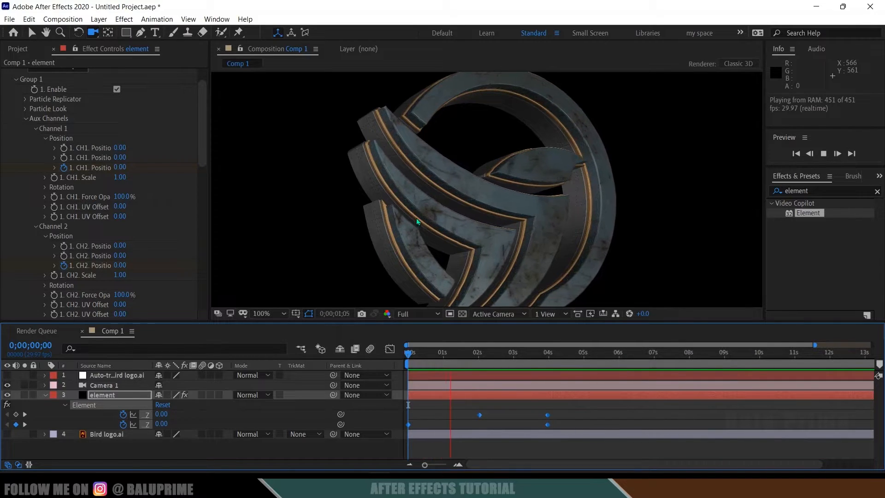
Apply Easy Ease to all four Z position keyframes of Channels 1 and 2.
left_click_drag(574, 407, 407, 429)
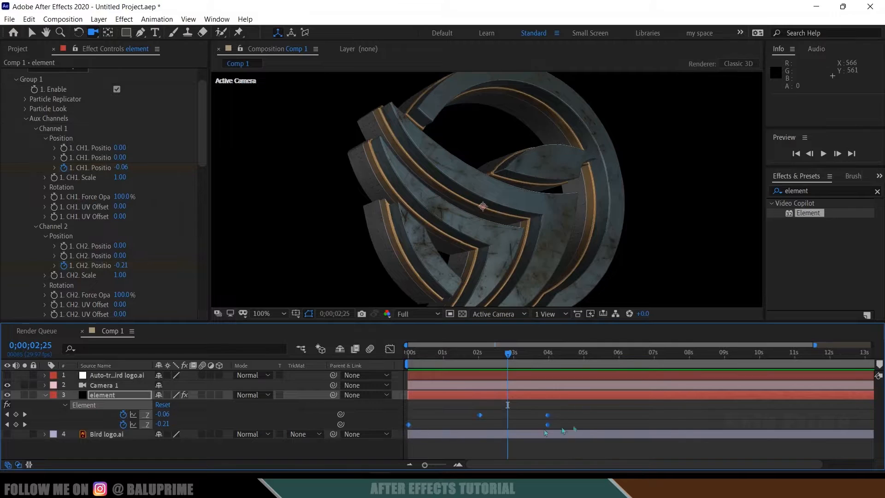
key("F9")
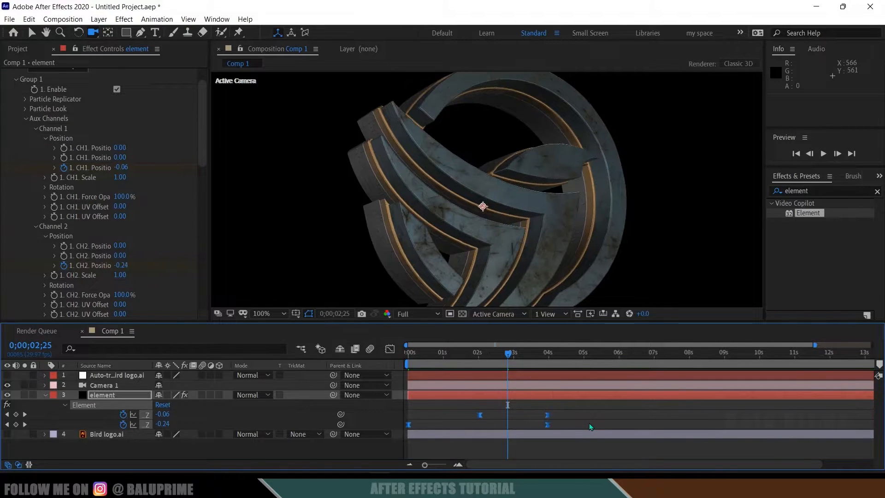
Split the element layer at the last keyframes, at 0;00;03;29.
key("k")
left_click(563, 413)
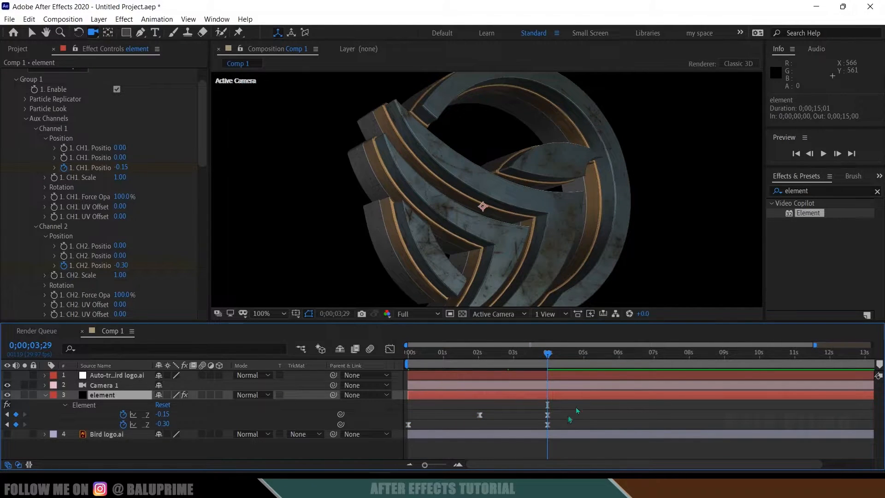
left_click(31, 19)
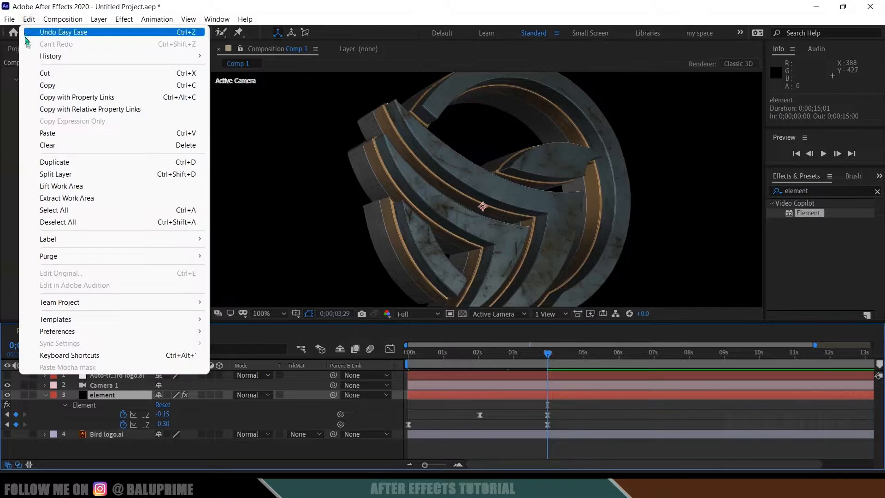
left_click(77, 175)
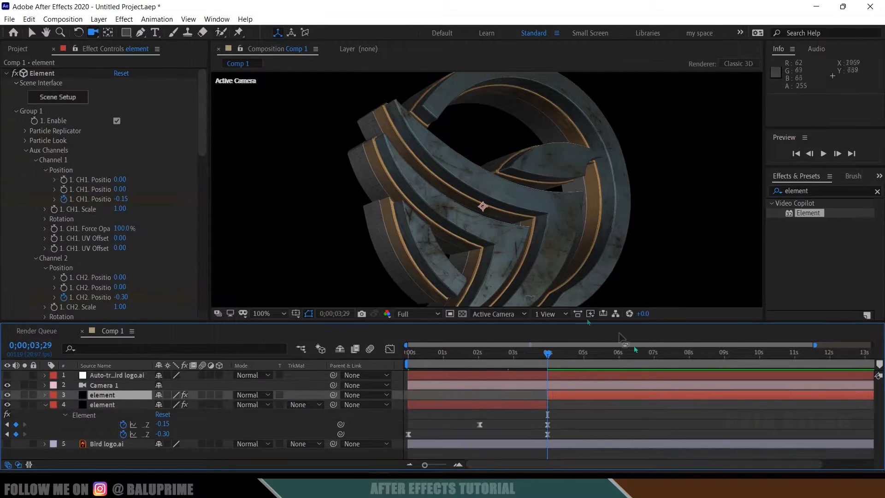
Reveal the later element layer's keyframes and shift them together so the last ones fall at 0;00;07;27.
left_click_drag(560, 417, 406, 441)
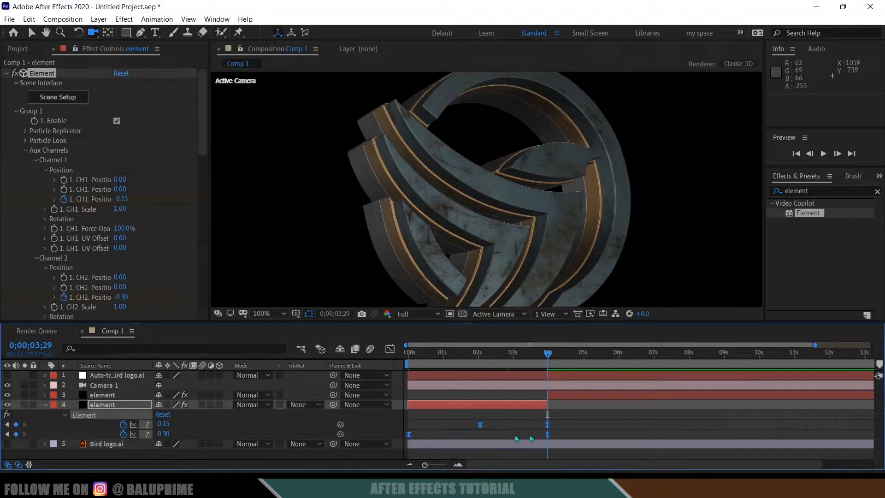
left_click(585, 395)
key("u")
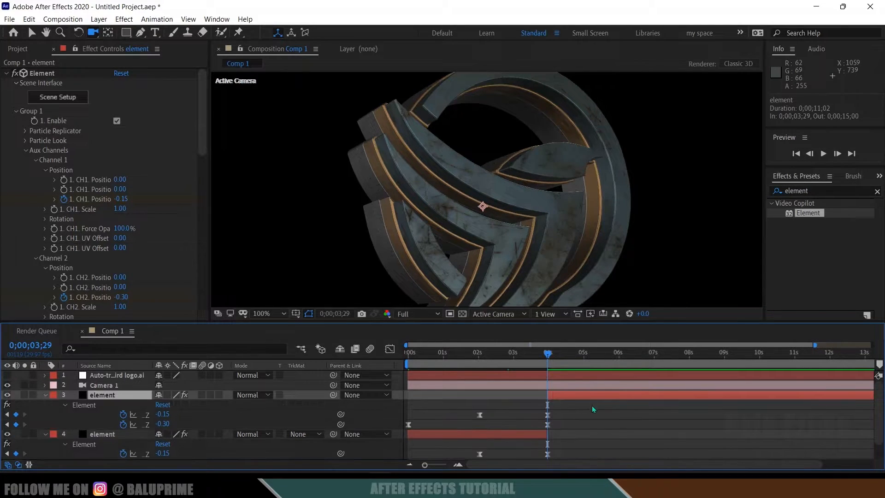
left_click_drag(396, 406, 687, 424)
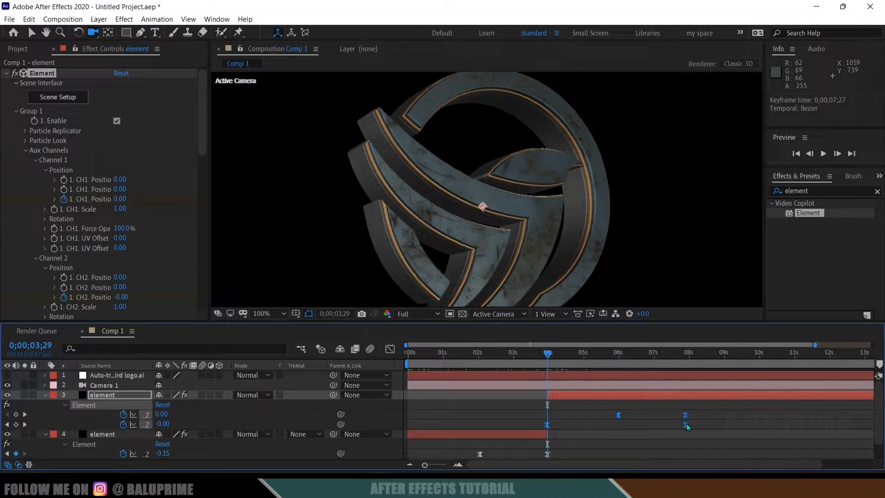
Split the later element layer at its last keyframes, at 0;00;07;27.
left_click(690, 356)
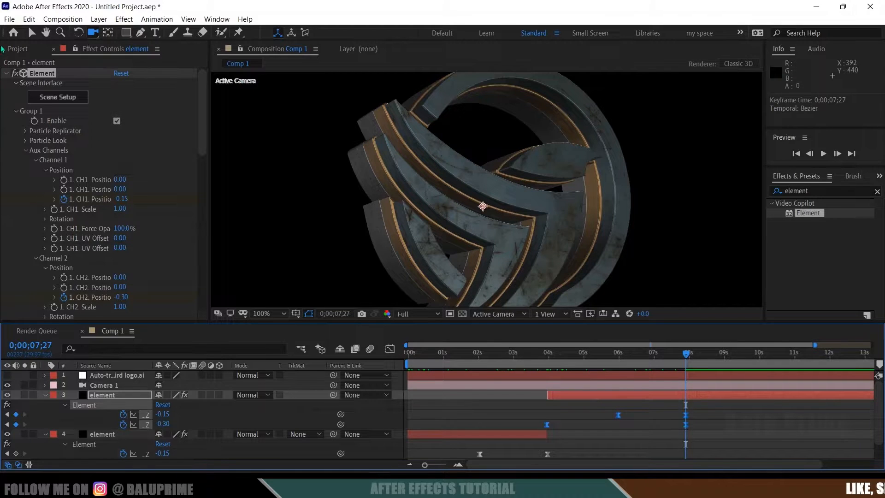
left_click(21, 19)
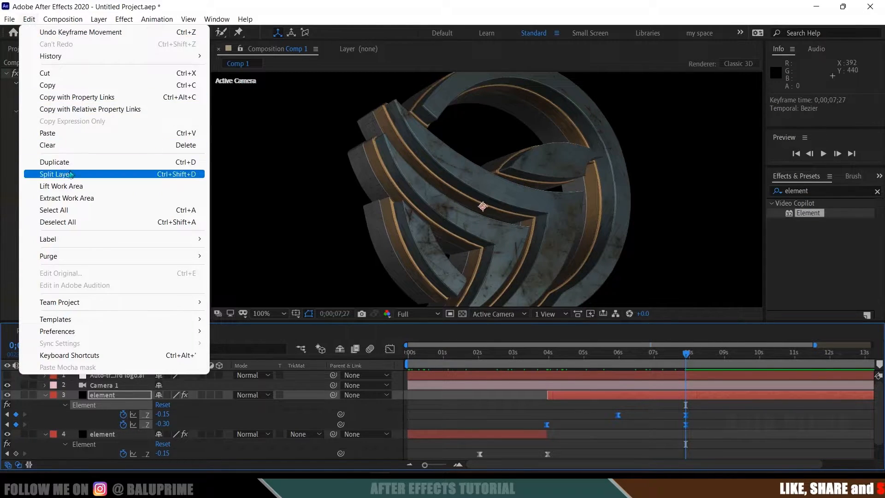
left_click(55, 173)
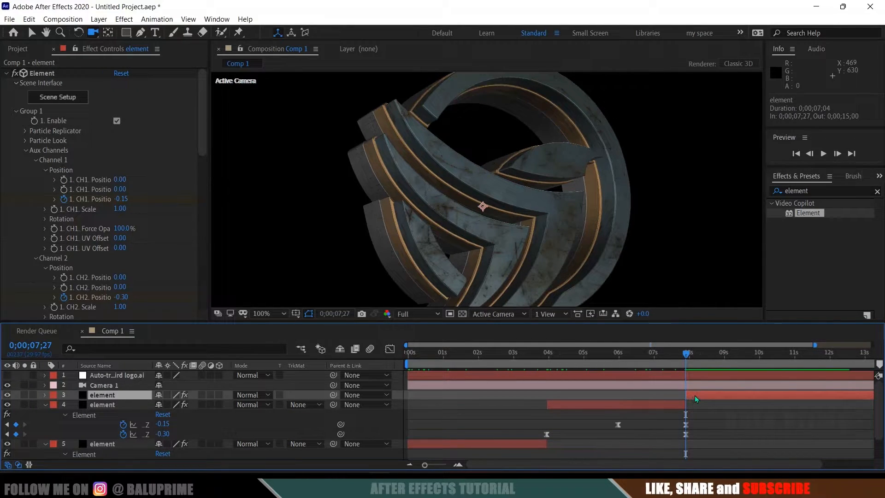
Move the third element segment's keyframes to start at 0;00;07;27 and compress them so the last ones fall at 0;00;10;14.
key("u")
left_click_drag(530, 405, 825, 424)
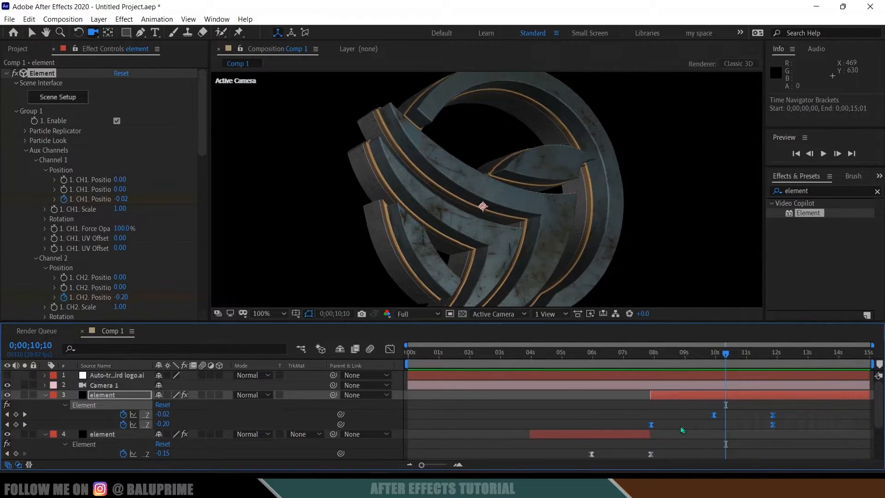
key("j")
key("j")
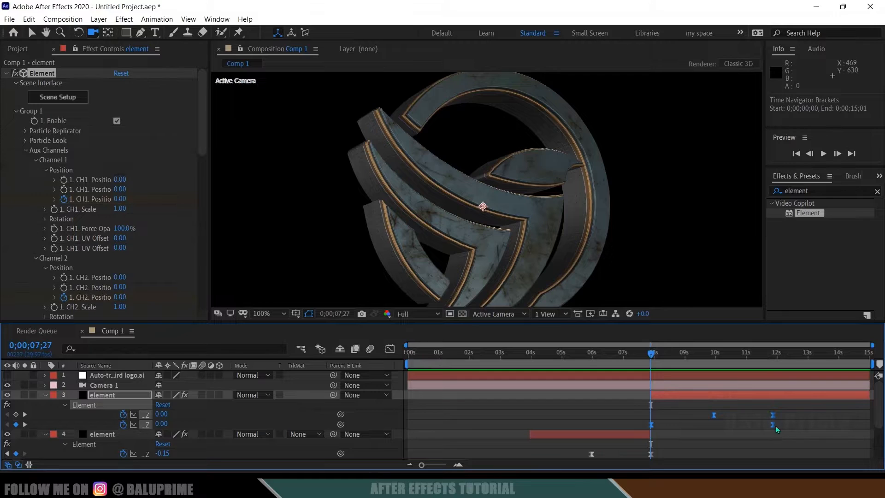
left_click_drag(773, 426, 740, 428)
scroll(455, 414, "down", 3)
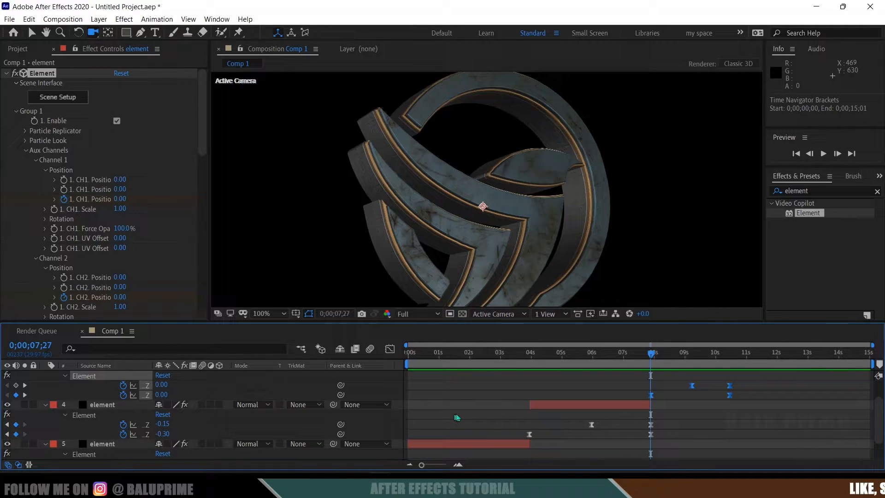
Move the Camera 1 layer down the stack to sit directly above the first element segment.
left_click(488, 446)
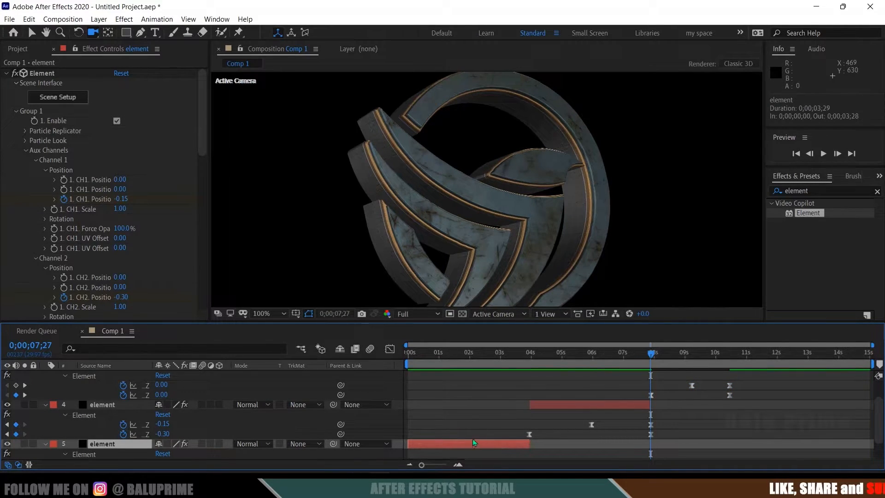
scroll(503, 408, "up", 3)
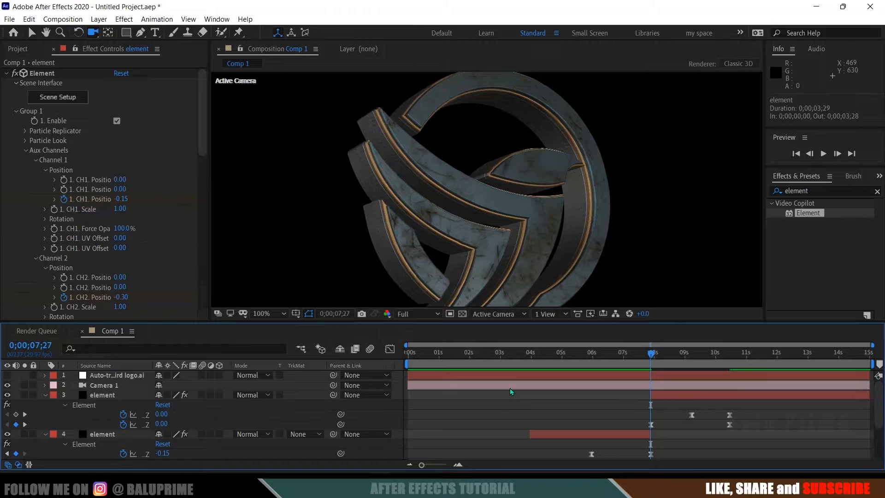
left_click(510, 387)
left_click_drag(100, 389, 101, 449)
scroll(101, 450, "down", 3)
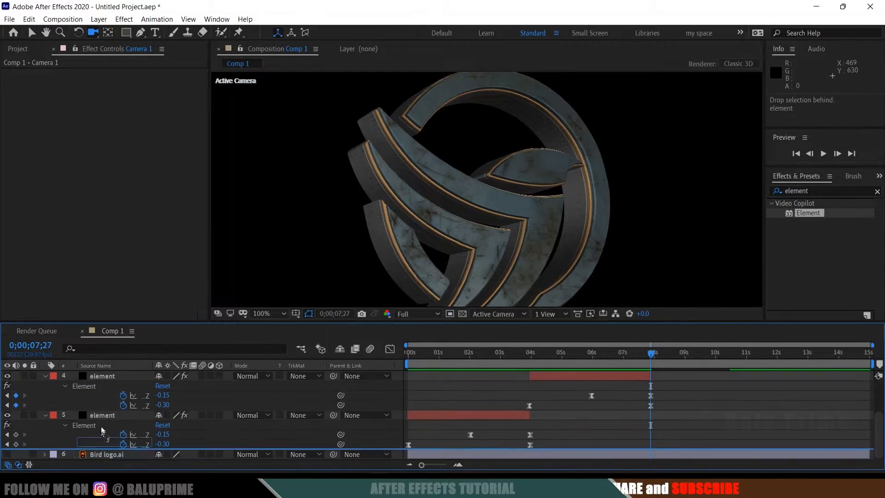
left_click_drag(102, 409, 102, 409)
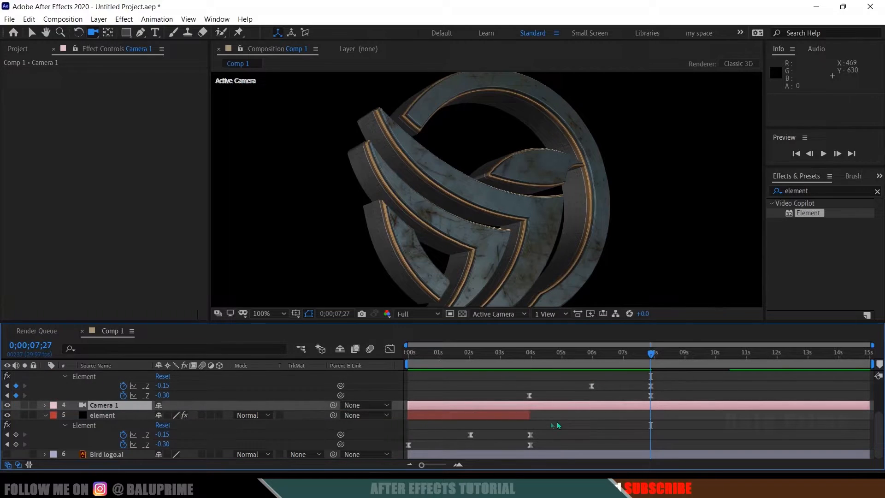
Split Camera 1 at the first element segment's end, 0;00;03;28, and place the later camera part directly above the second element segment.
left_click(507, 416)
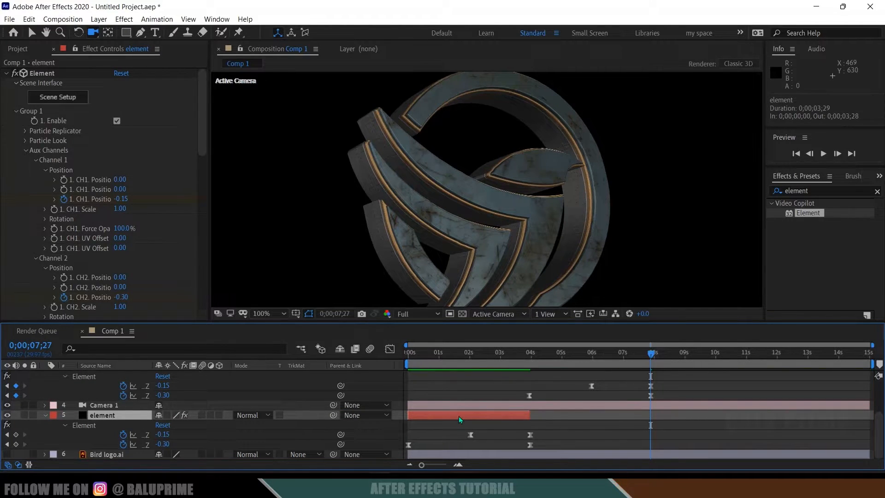
key("o")
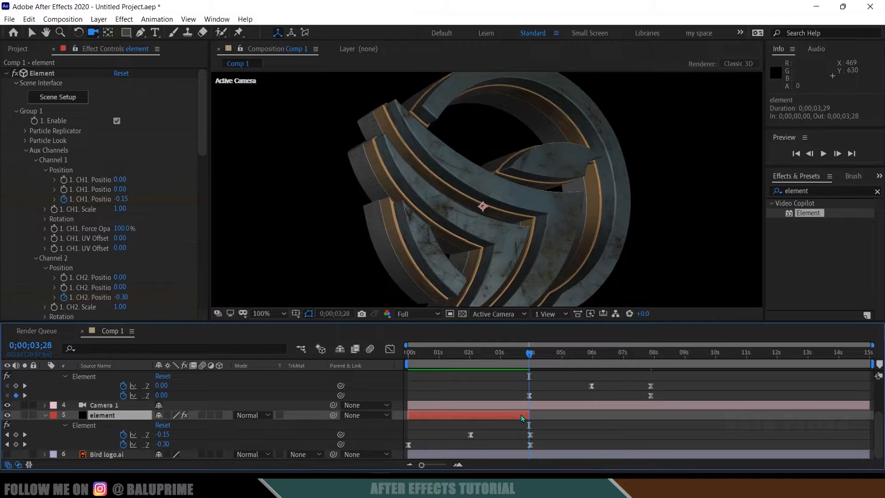
left_click(536, 408)
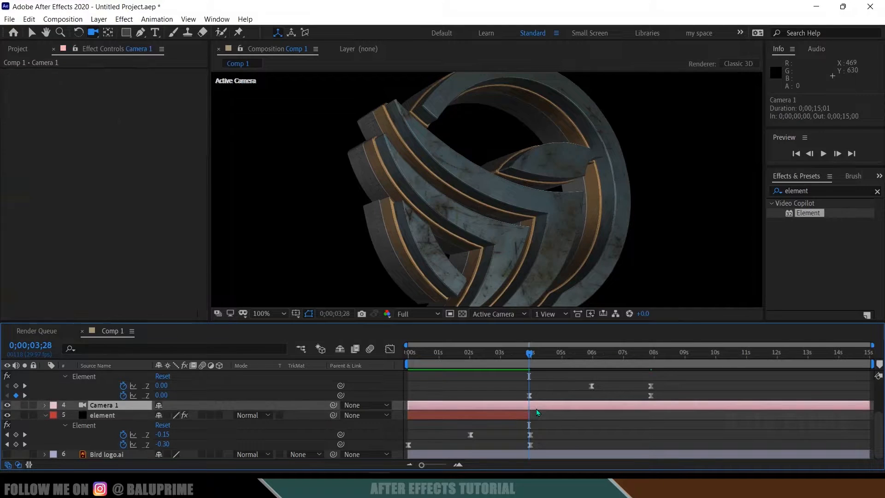
left_click(27, 19)
left_click(47, 173)
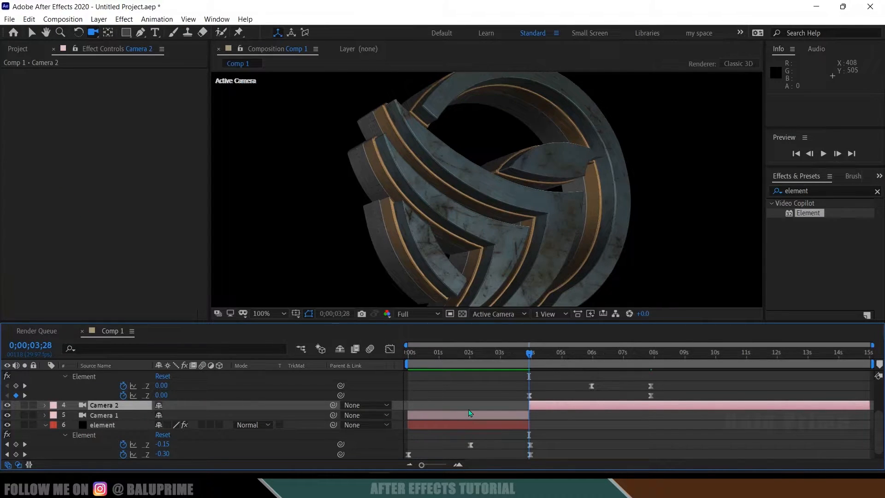
scroll(458, 421, "up", 2)
left_click_drag(94, 437, 100, 394)
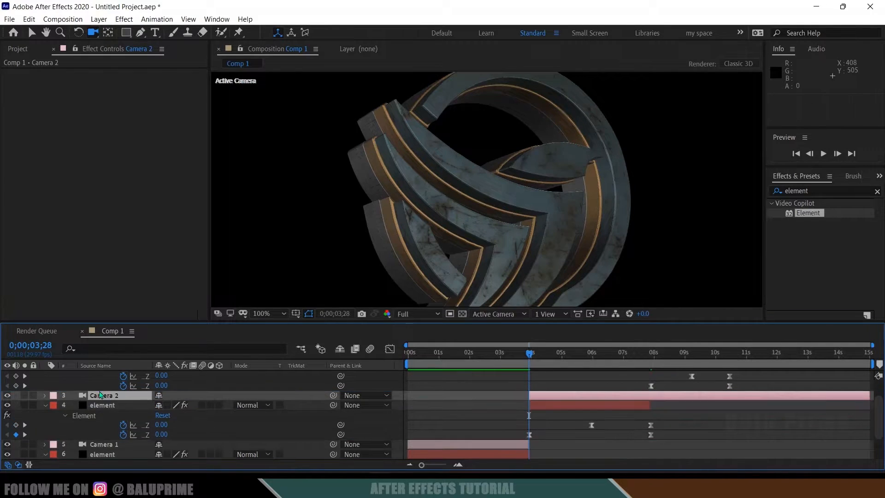
Split Camera 2 at the second element segment's end, 0;00;07;26, and place the later camera part directly above the third element segment.
left_click(630, 407)
key("o")
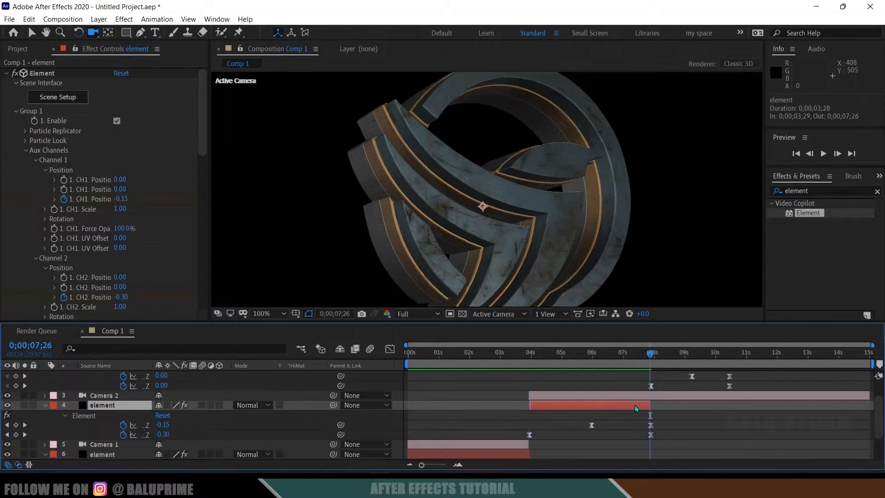
left_click(658, 396)
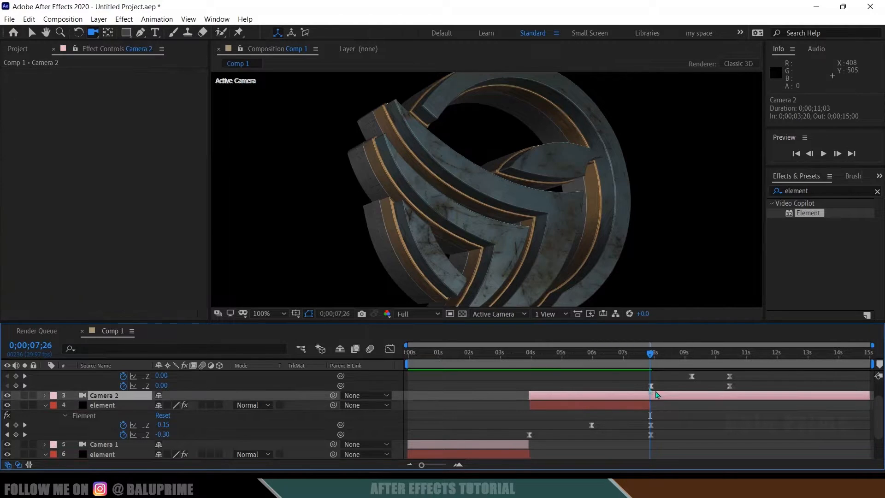
left_click(29, 20)
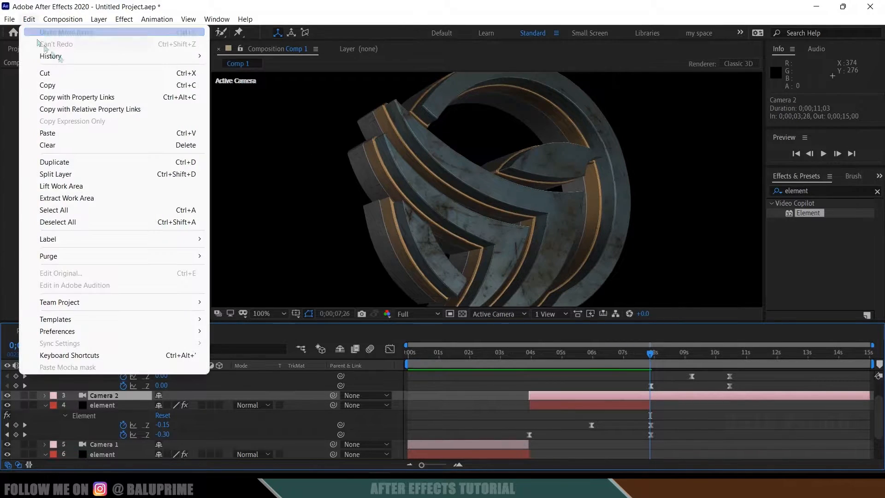
left_click(65, 174)
scroll(556, 428, "up", 3)
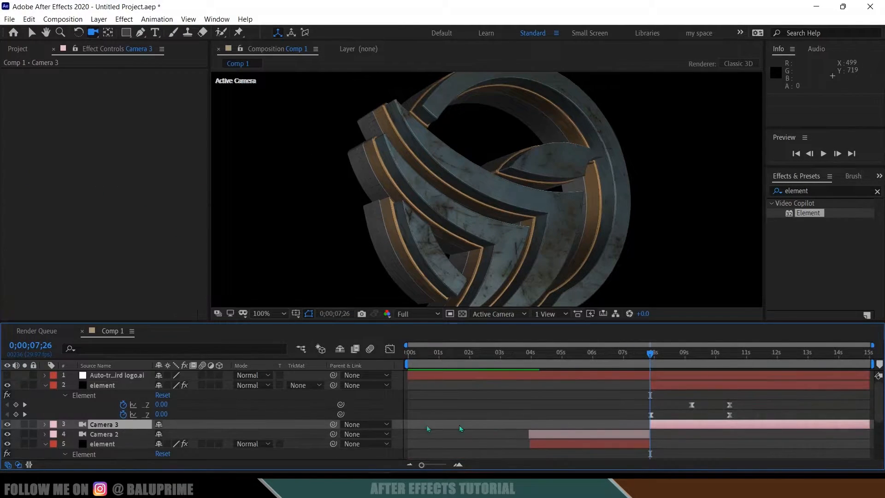
left_click_drag(103, 432, 99, 386)
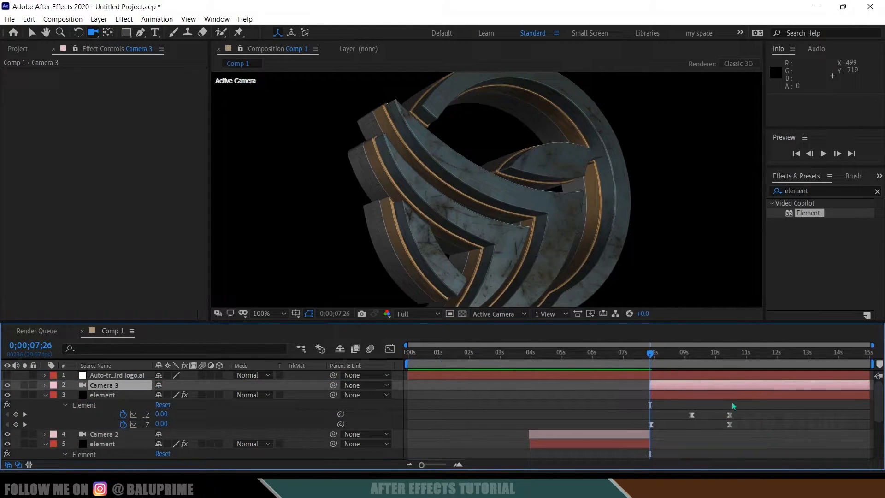
Split Camera 3 and its element layer at 0;00;10;14, and place the later element part directly under the last camera.
left_click(733, 354)
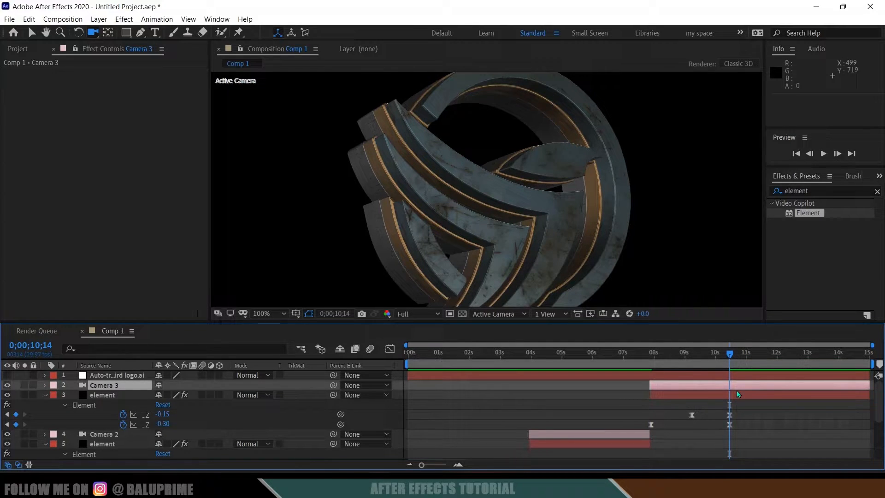
key("ctrl+shift+d")
left_click(741, 402)
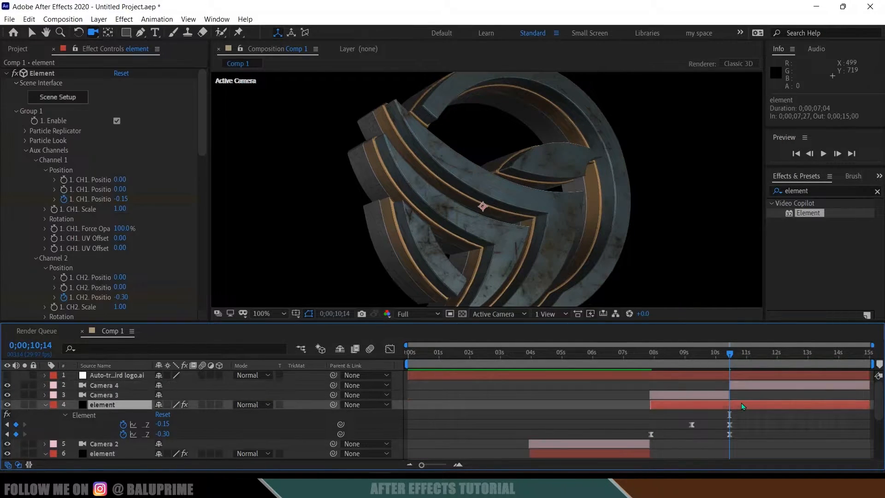
key("ctrl+shift+d")
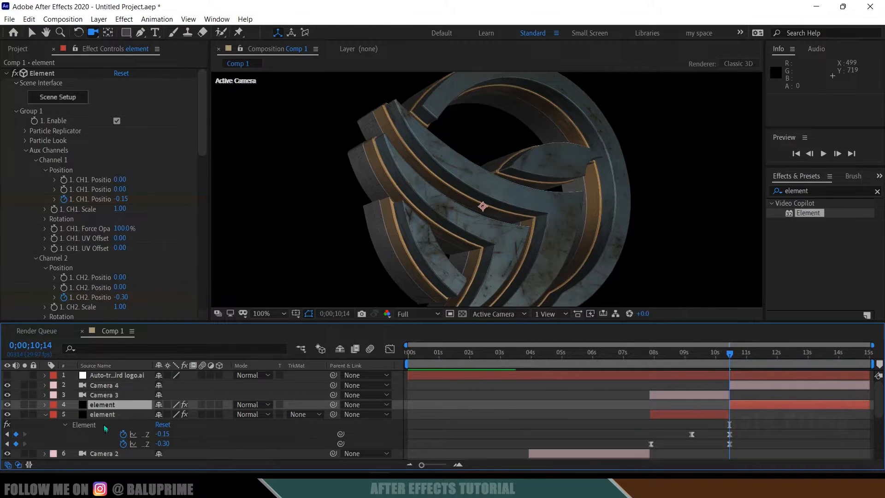
left_click_drag(108, 407, 113, 392)
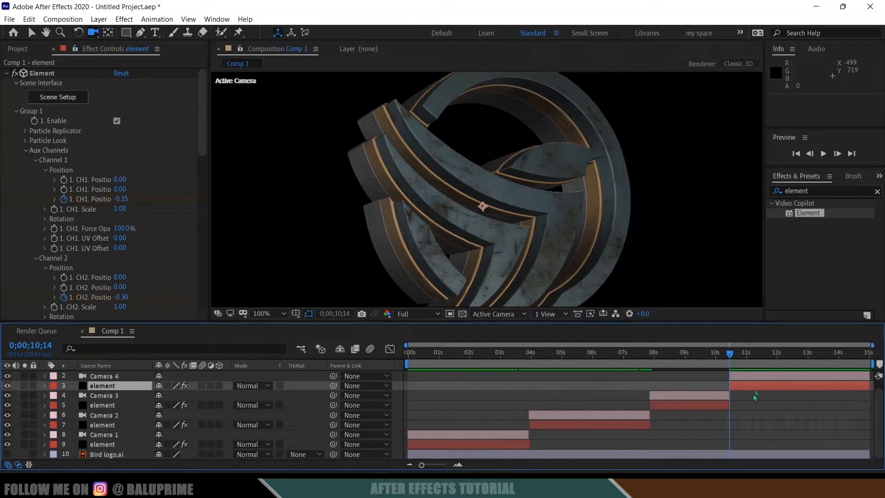
Enable Point of Interest and Position keyframes for Camera 1 at 0;00;00;00.
key("Home")
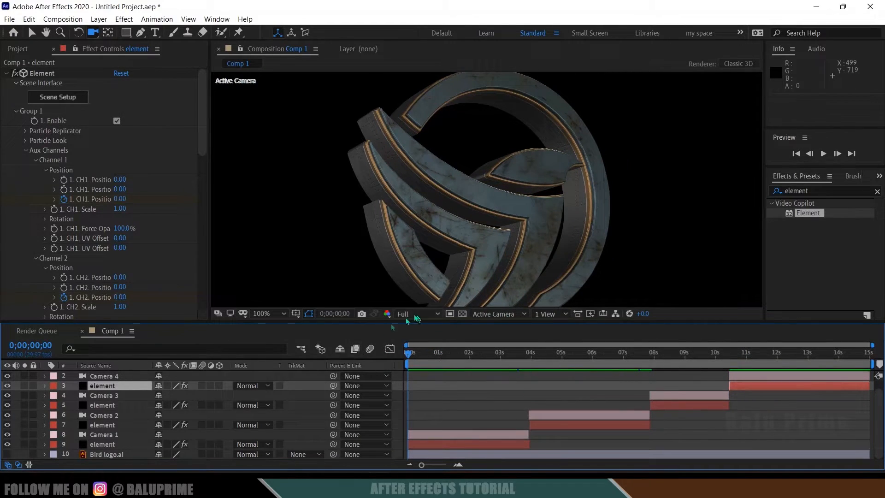
left_click(431, 435)
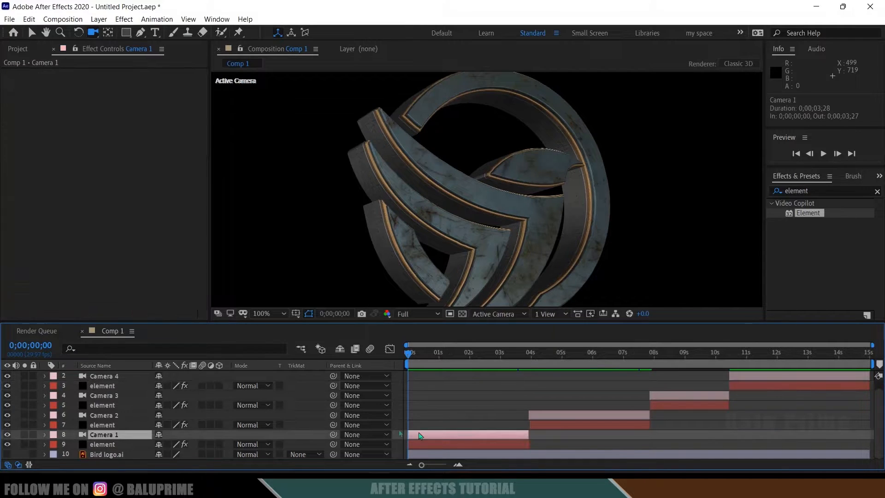
left_click(44, 435)
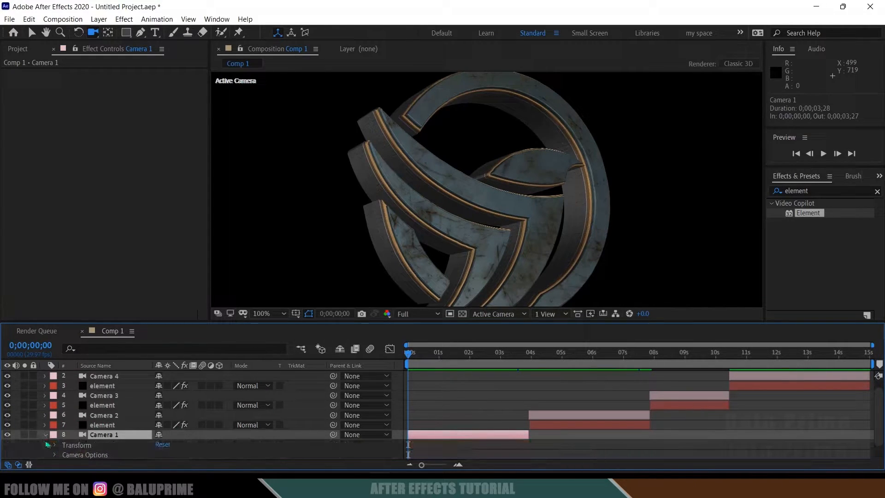
left_click(54, 444)
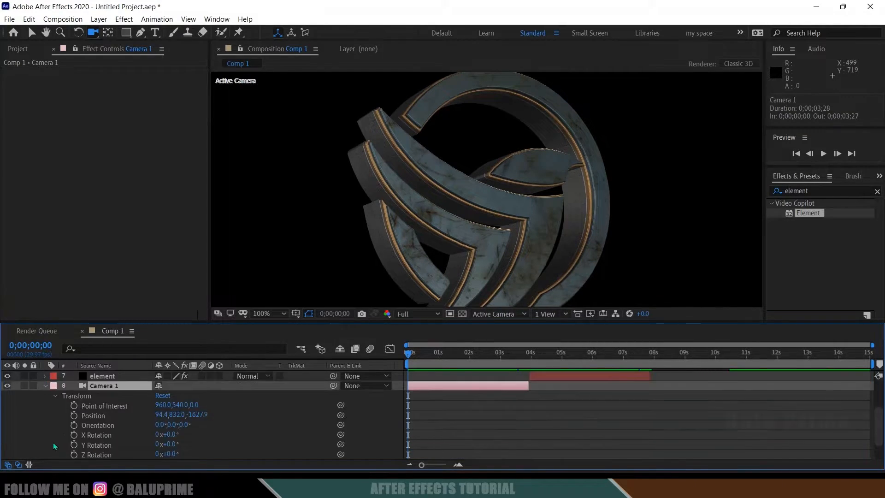
left_click(74, 406)
left_click(73, 416)
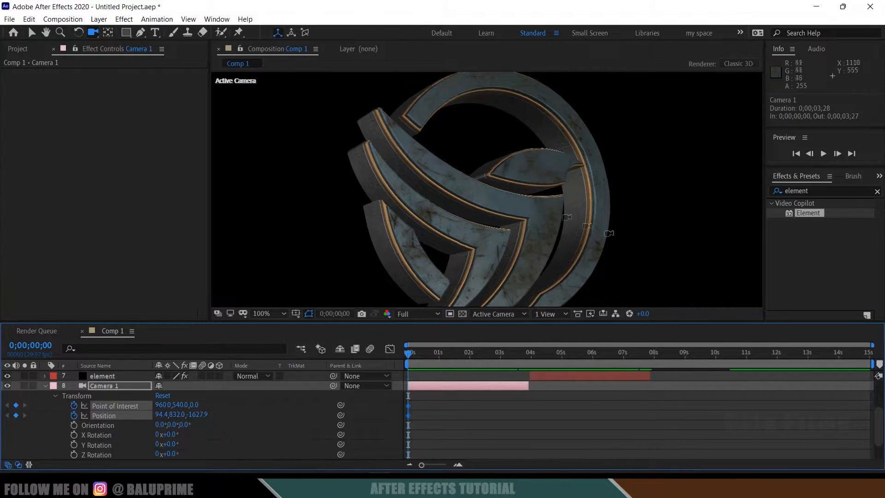
Fit the composition in the viewer and orbit Camera 1 to a steep low angle, at about 603, 1967, -1150.
left_click_drag(437, 224, 438, 207)
left_click(262, 313)
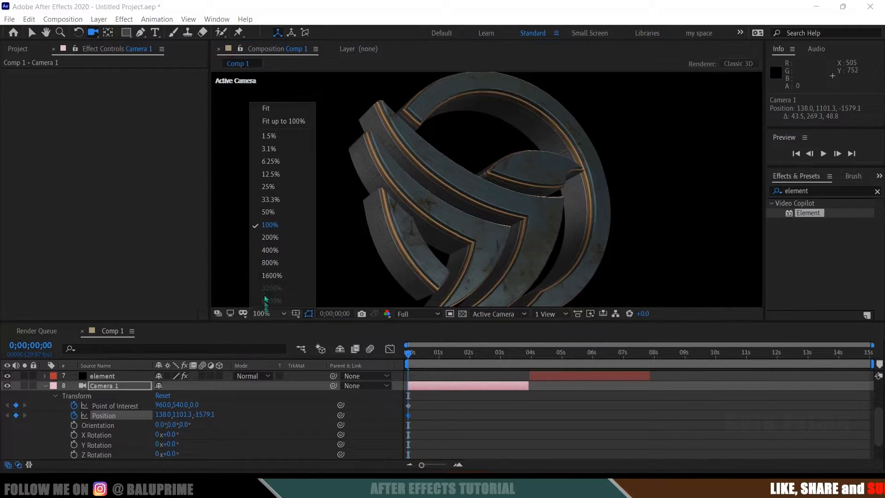
left_click(267, 108)
left_click_drag(498, 217, 500, 200)
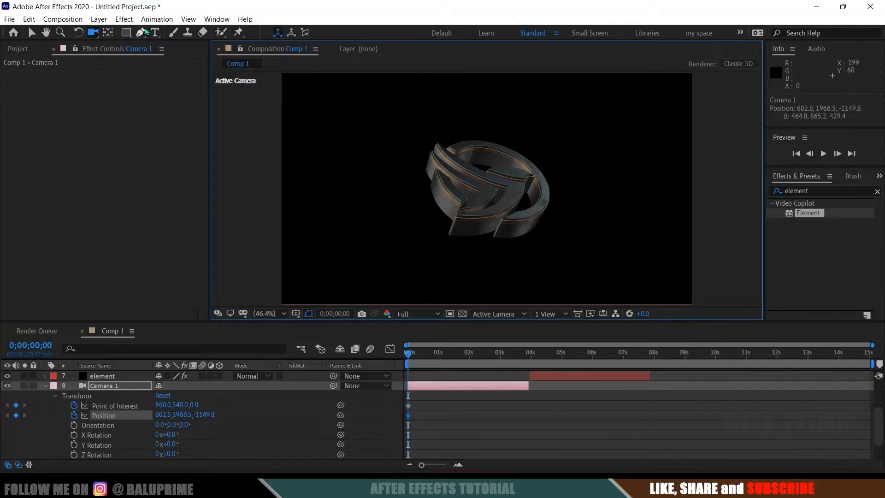
Track Camera 1 in along Z towards the logo, to a position of about 832, 1051, -412.
left_click(92, 32)
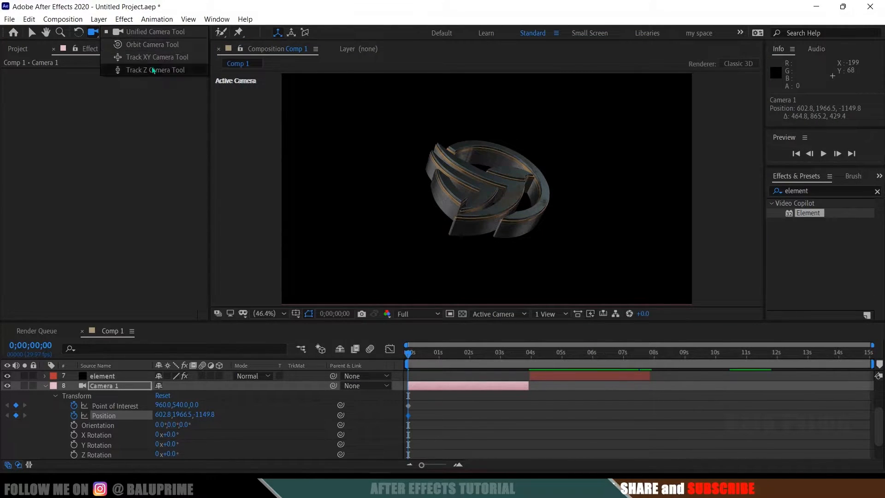
left_click(154, 70)
left_click_drag(517, 250, 517, 143)
Pan Camera 1 with the Track XY Camera tool to reframe the logo, to a position of about 812, 1060, -394.
left_click(93, 33)
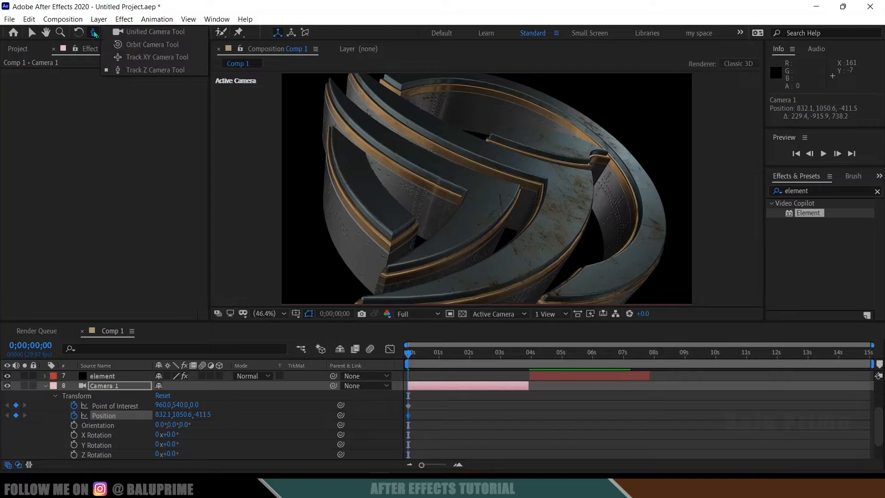
left_click(139, 61)
left_click_drag(474, 221, 476, 193)
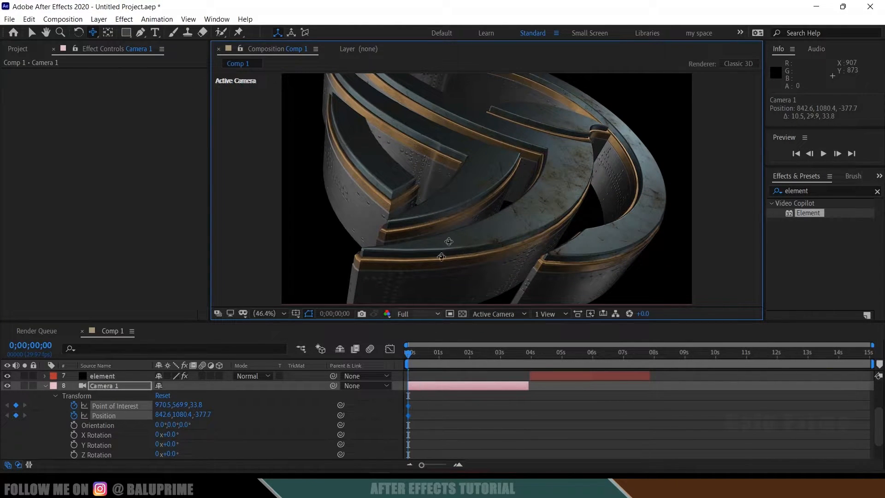
left_click_drag(478, 200, 489, 220)
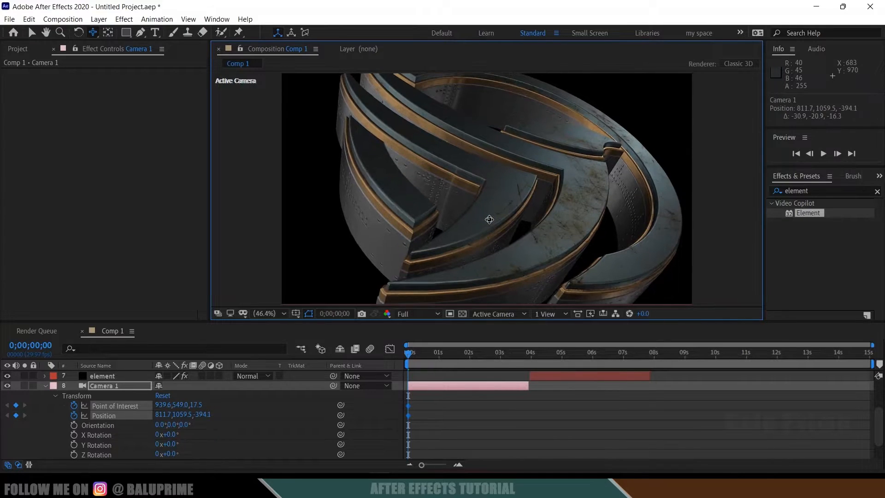
At Camera 1's out point, 0;00;03;27, orbit the camera around the logo to a position of about 1032, 1087, -368.
left_click(442, 388)
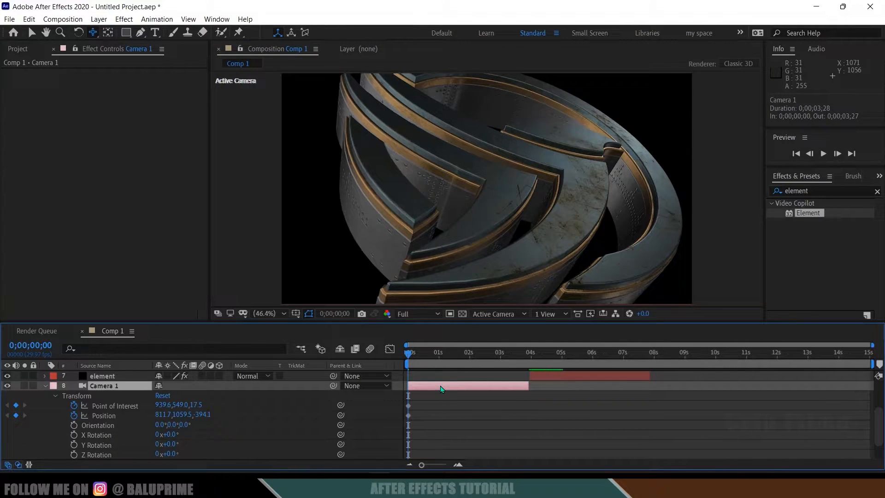
key("o")
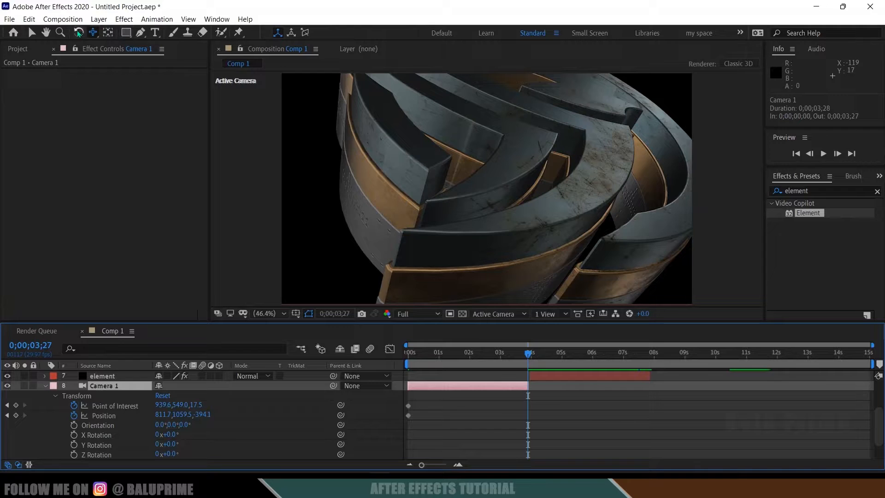
left_click(93, 32)
left_click(118, 33)
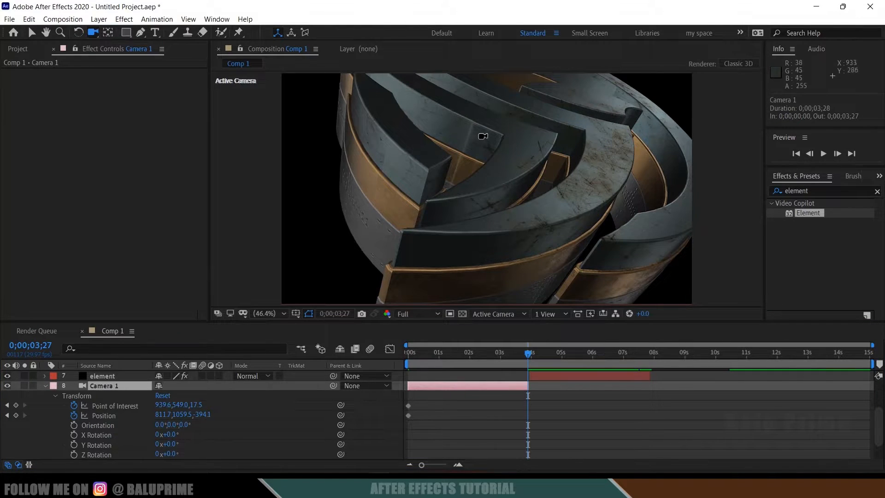
left_click_drag(480, 134, 452, 134)
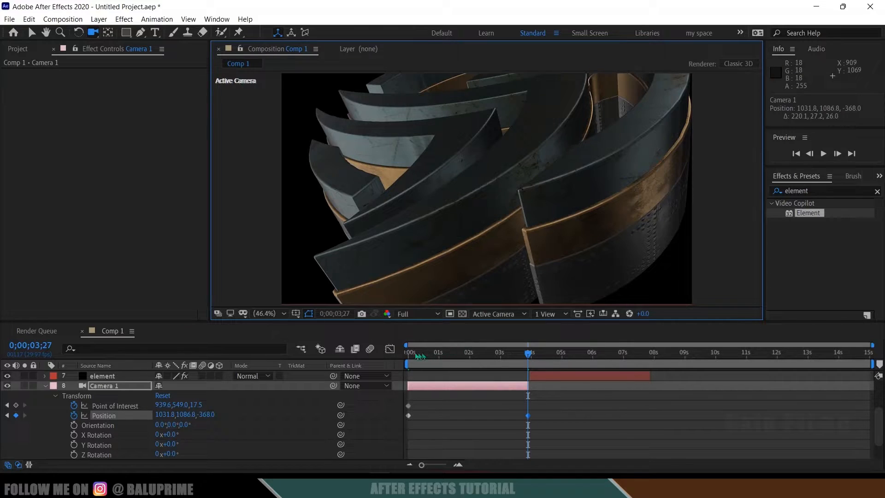
Play back Camera 1's move from the start of the composition.
left_click_drag(421, 356, 398, 356)
key("space")
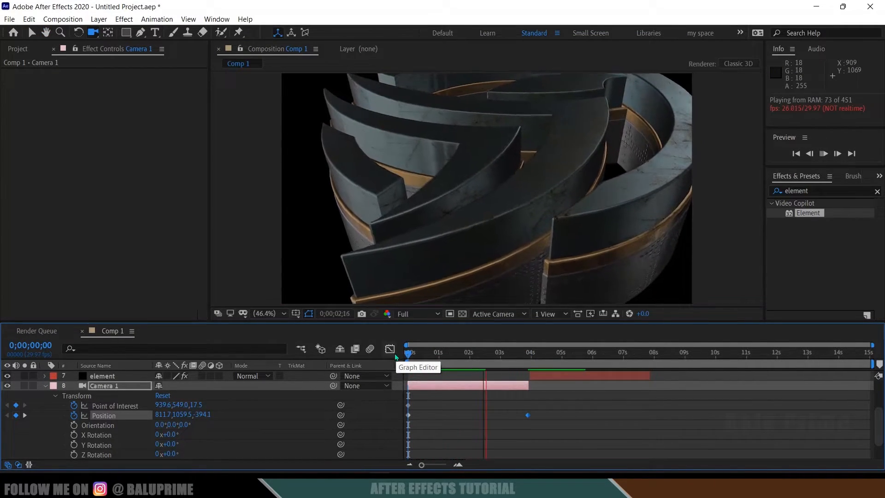
key("space")
Enable Point of Interest and Position keyframes for Camera 2 at its in point, 0;00;03;28.
scroll(563, 394, "up", 3)
left_click(559, 395)
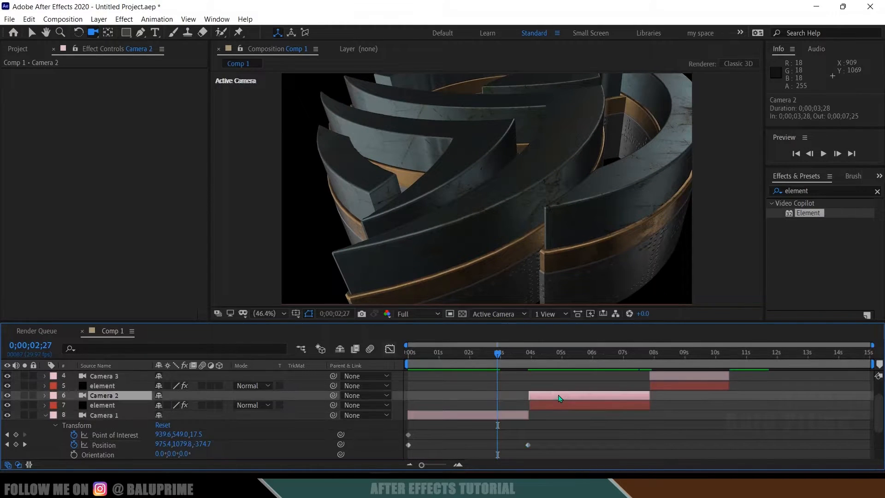
key("i")
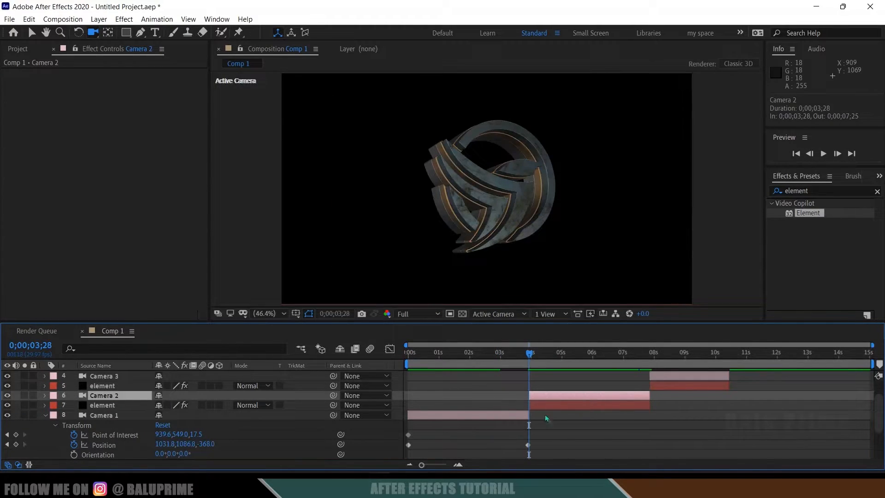
left_click(45, 396)
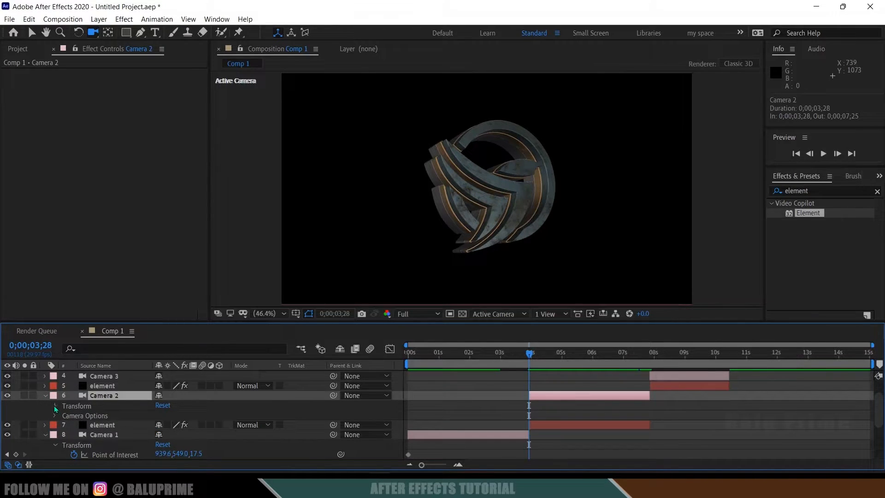
left_click(55, 406)
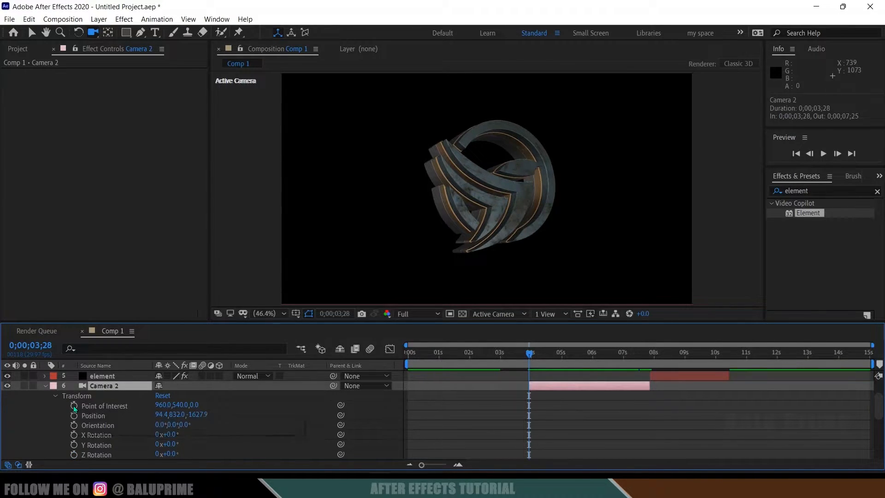
left_click(74, 406)
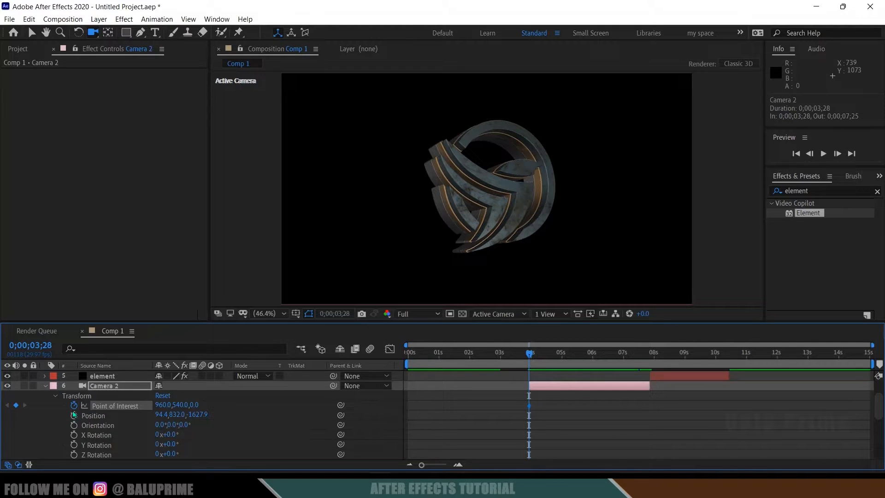
left_click(73, 415)
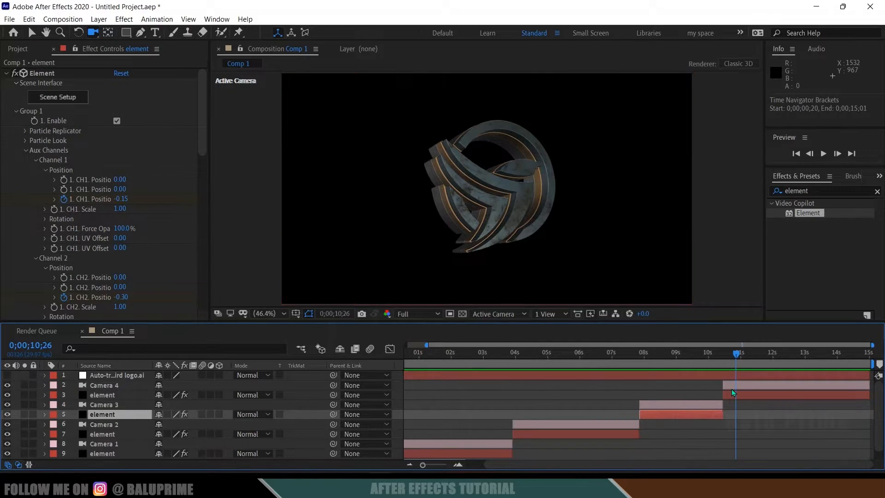
Reset the transform of Camera 4 so it faces the logo from the front.
left_click(733, 388)
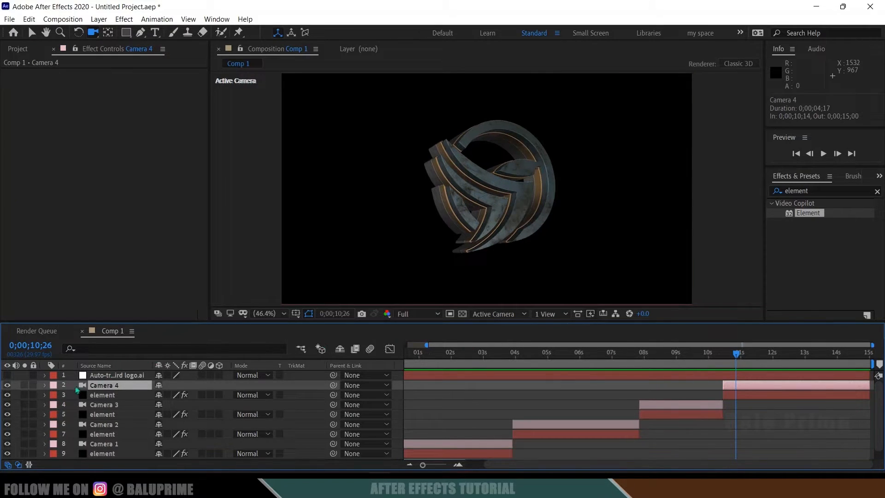
left_click(45, 384)
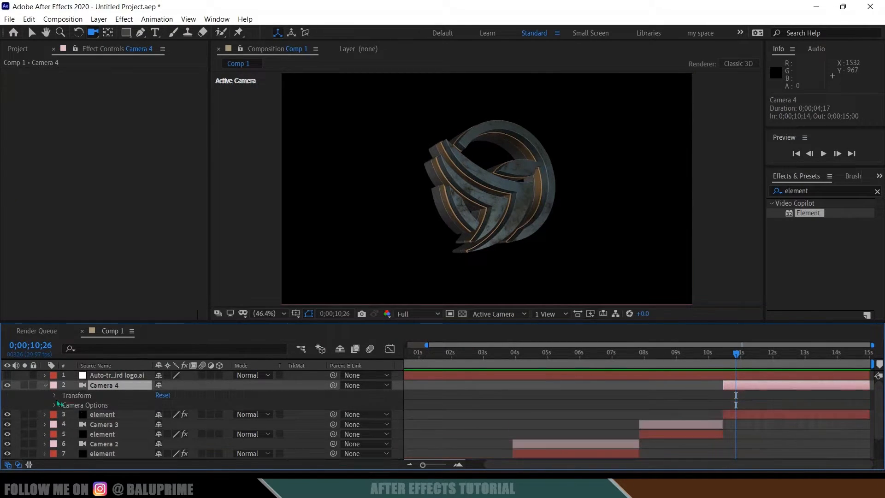
left_click(163, 395)
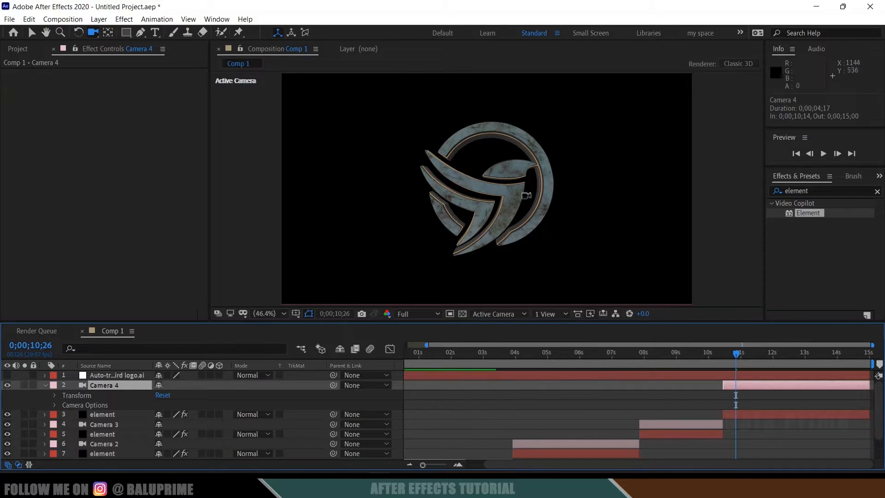
Enable Point of Interest and Position keyframes for Camera 4 at 0;00;12;00.
left_click_drag(739, 353, 776, 361)
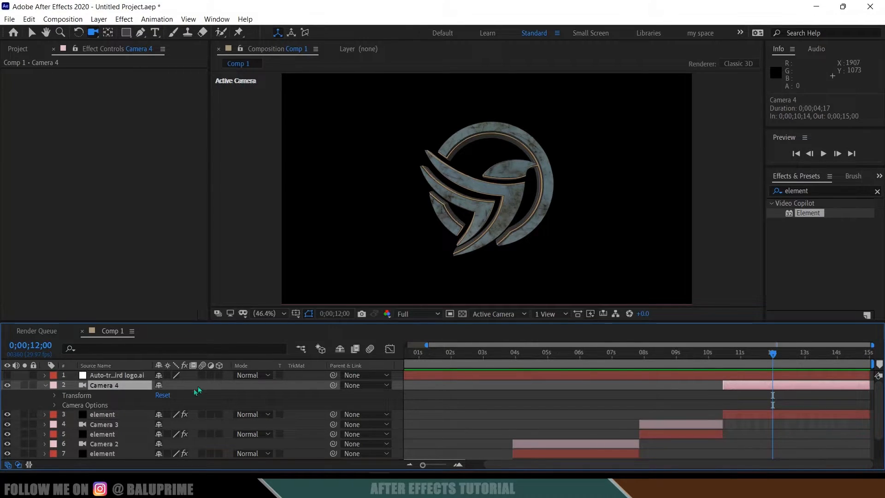
left_click(55, 395)
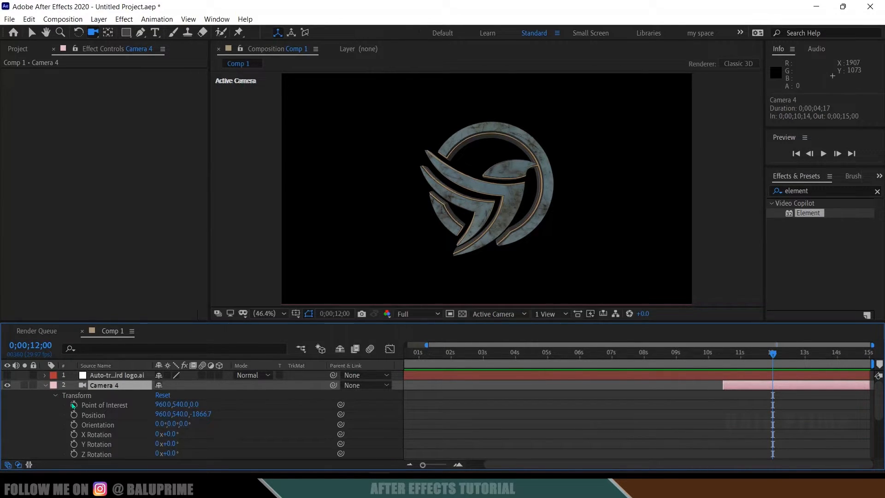
left_click(73, 405)
left_click(74, 415)
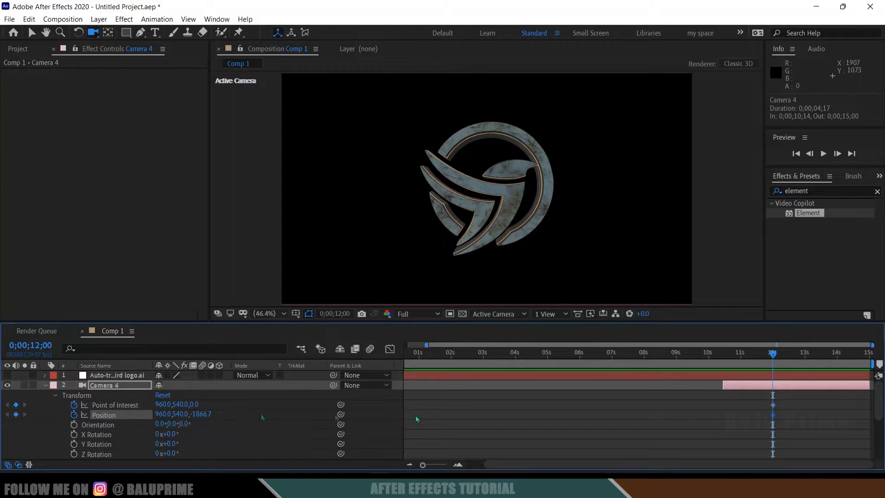
Track Camera 4 in along Z towards the logo at 0;00;10;16, and play back the animation.
left_click(733, 387)
left_click_drag(759, 358, 723, 358)
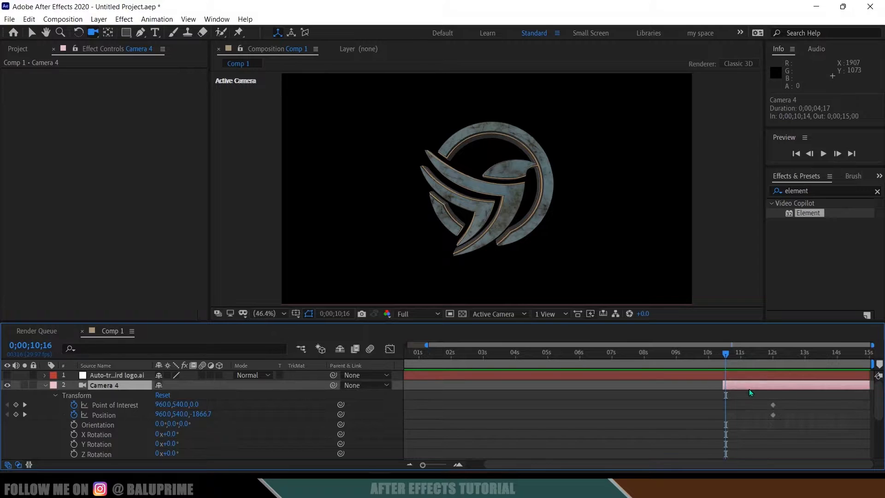
left_click(93, 32)
left_click(124, 70)
left_click_drag(491, 189, 502, 154)
left_click_drag(512, 197, 478, 154)
key("space")
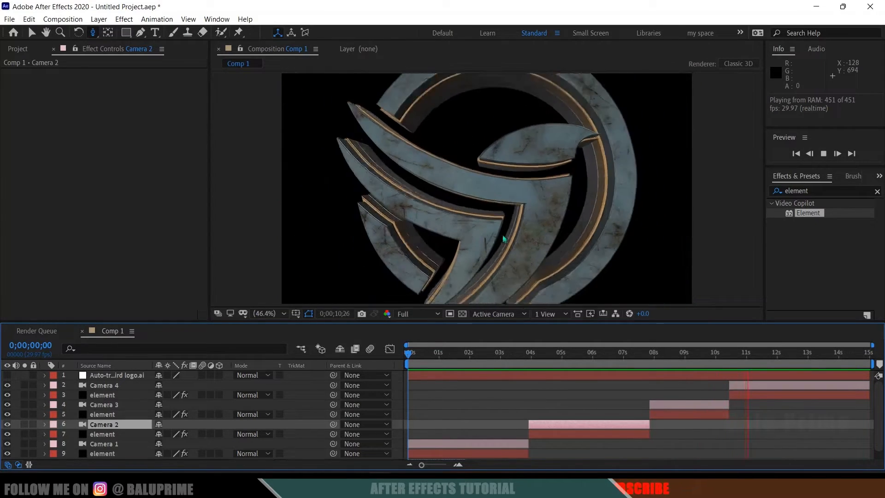
key("space")
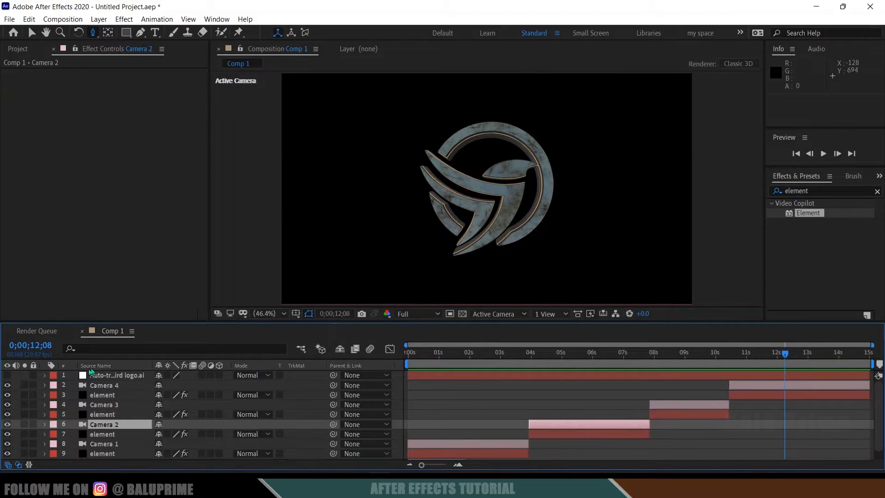
Create an adjustment layer above the Auto-traced Bird logo layer.
left_click(112, 375)
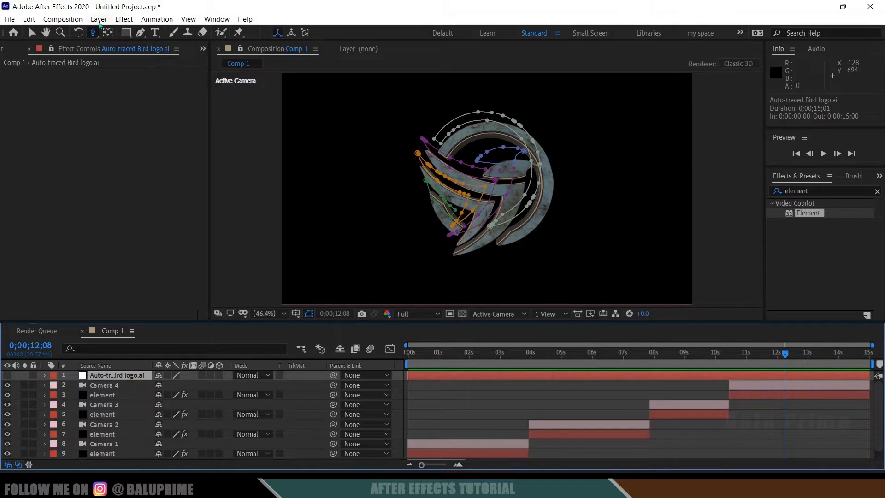
left_click(99, 19)
mouse_move(112, 31)
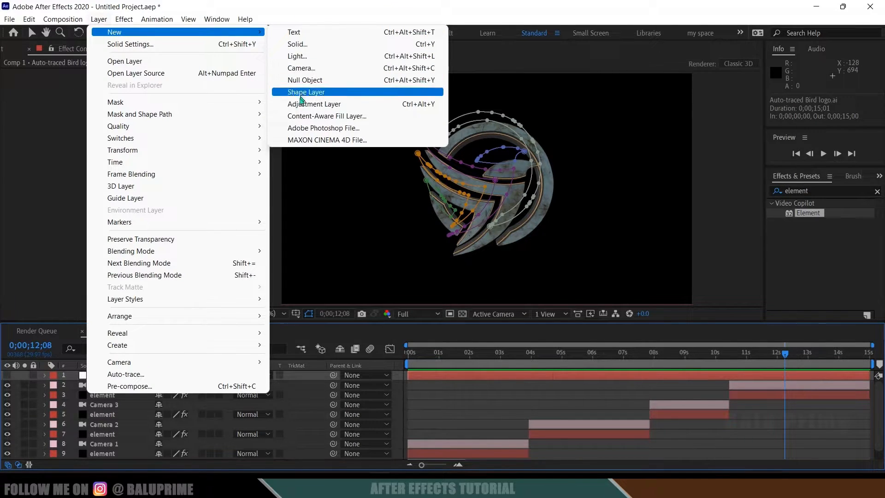
left_click(318, 103)
Move the current time to Camera 2's in point at 0;00;03;28 and select the adjustment layer.
scroll(462, 406, "down", 2)
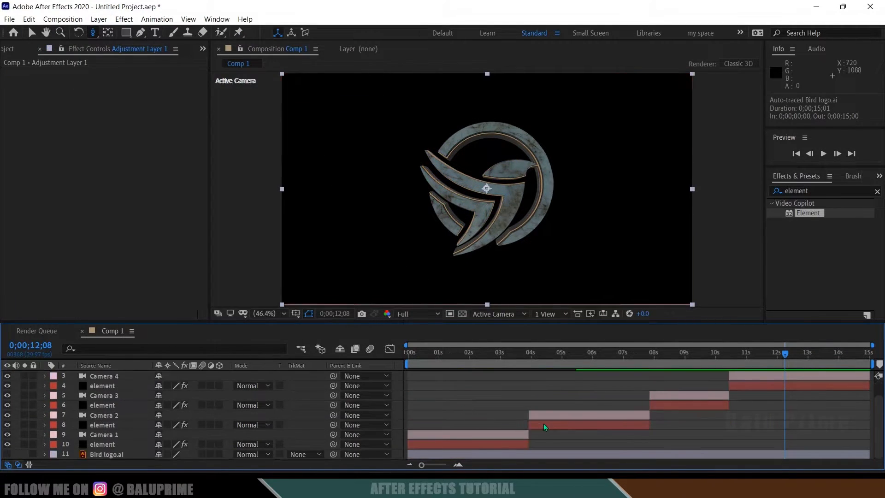
left_click(539, 417)
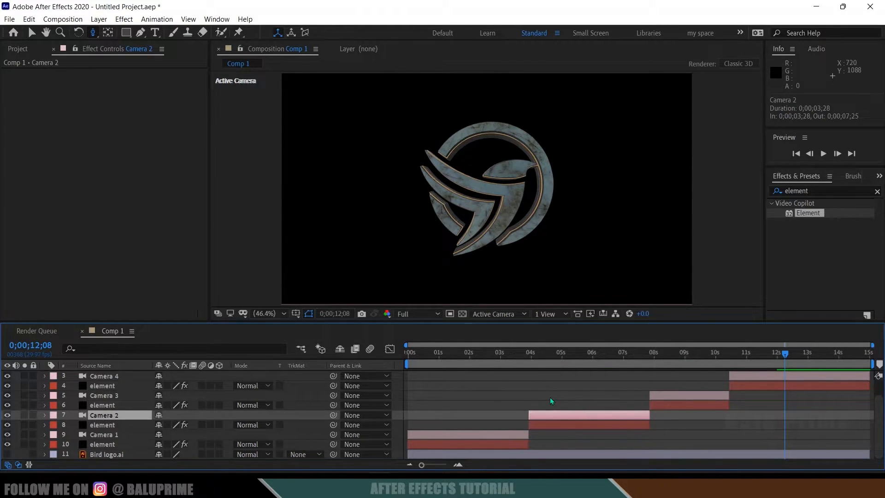
key("i")
scroll(544, 391, "up", 2)
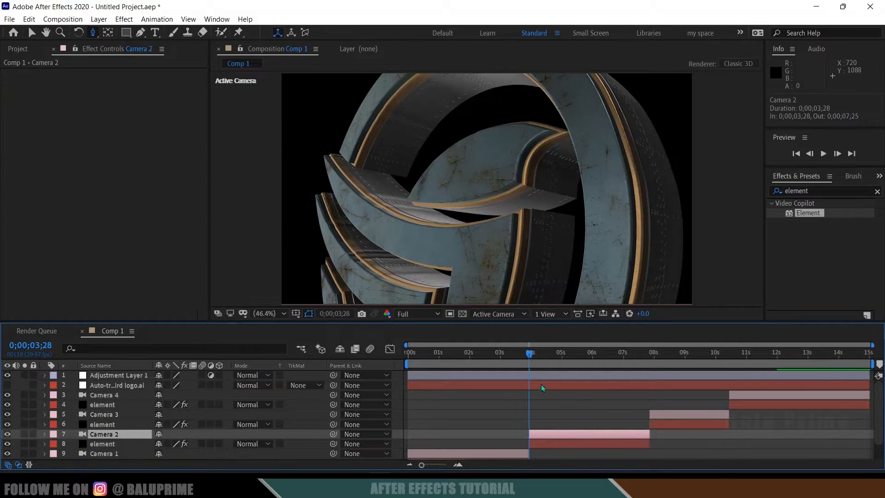
left_click(538, 377)
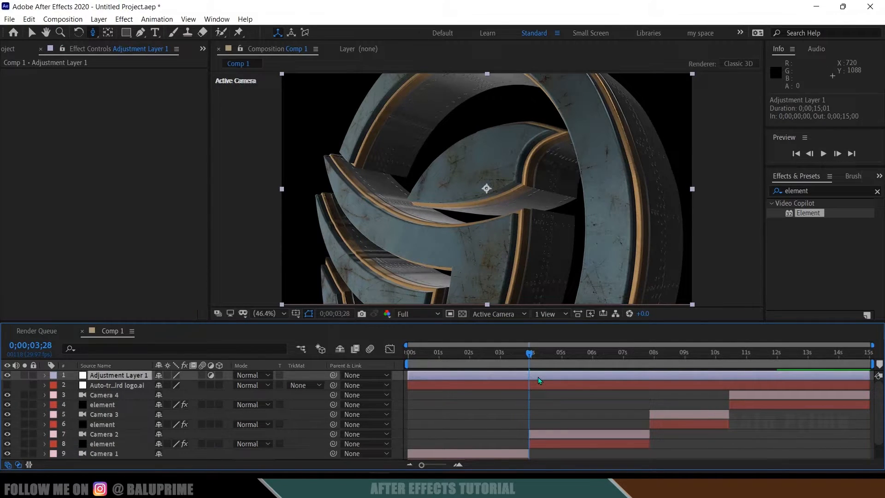
Find the Levels effect and apply it to the adjustment layer.
left_click(878, 193)
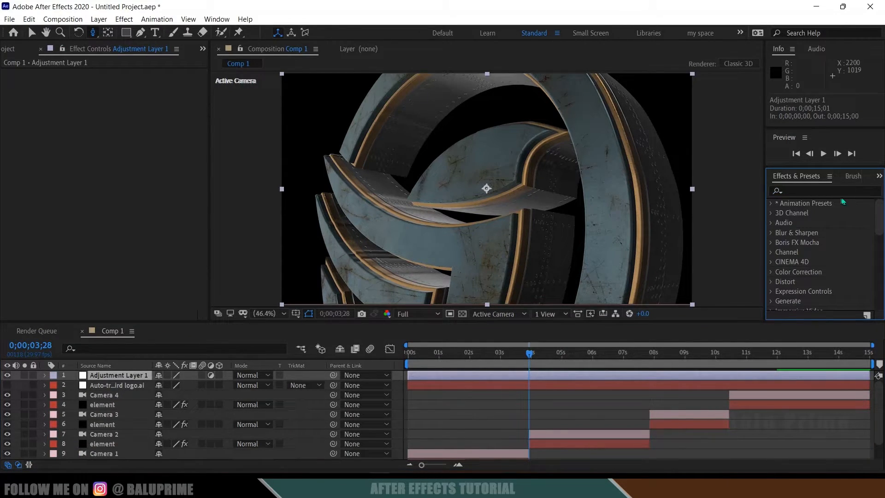
left_click(827, 192)
type("levels")
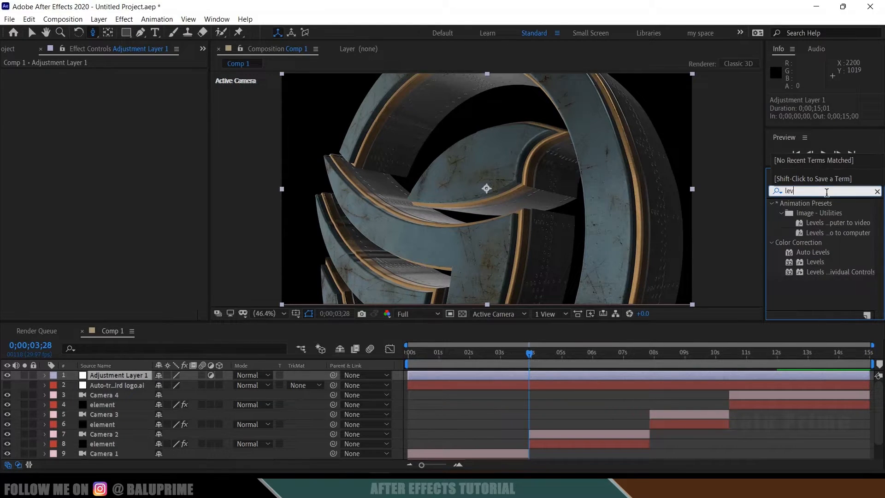
left_click(820, 267)
left_click_drag(816, 266, 539, 380)
Keyframe the Levels Histogram on the adjustment layer at 0;00;03;28, and add another keyframe 20 frames earlier at 0;00;03;08.
key("v")
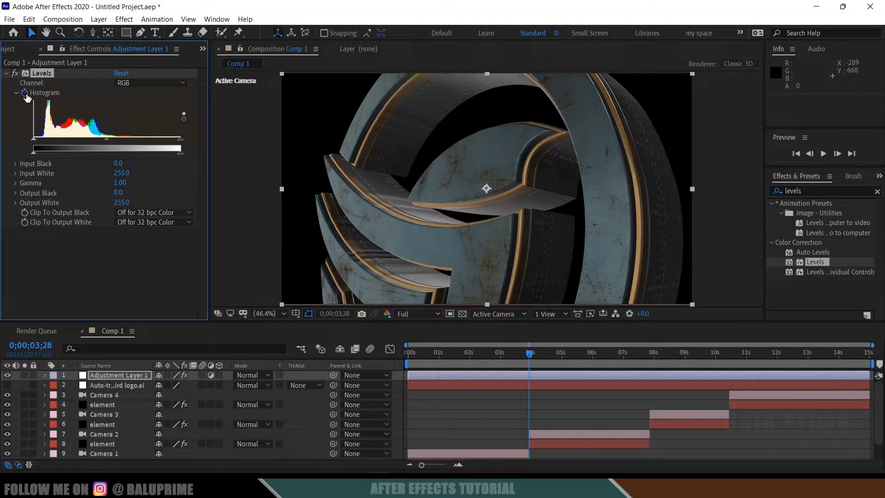
key("u")
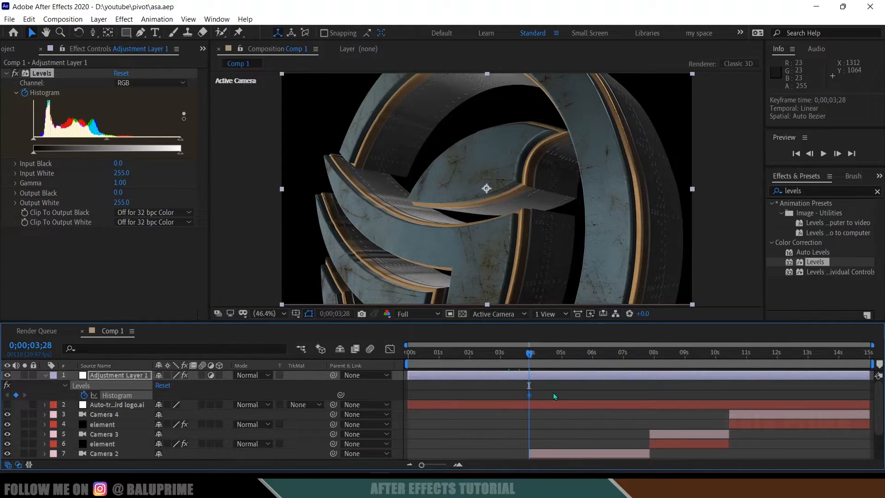
key("shift+Page_Up")
key("shift+Page_Up")
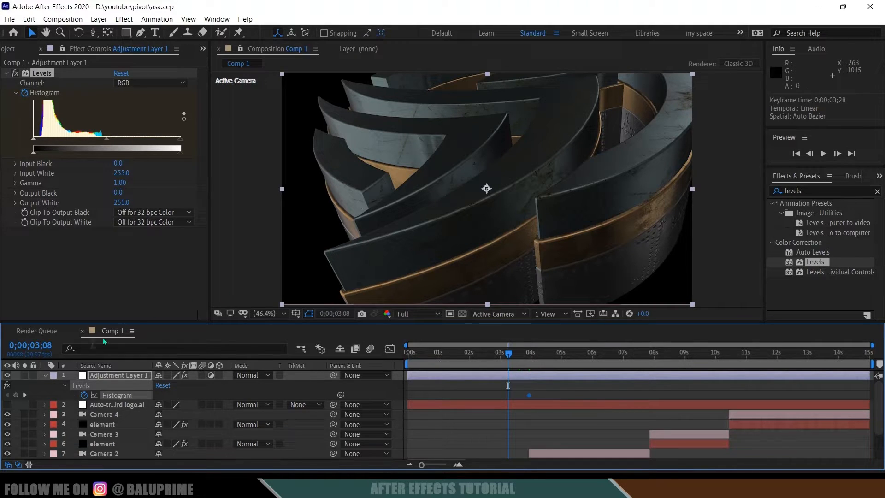
left_click(16, 396)
Add a Levels Histogram keyframe at 0;00;04;18, and return the current time to the shot change near 0;00;03;29.
key("k")
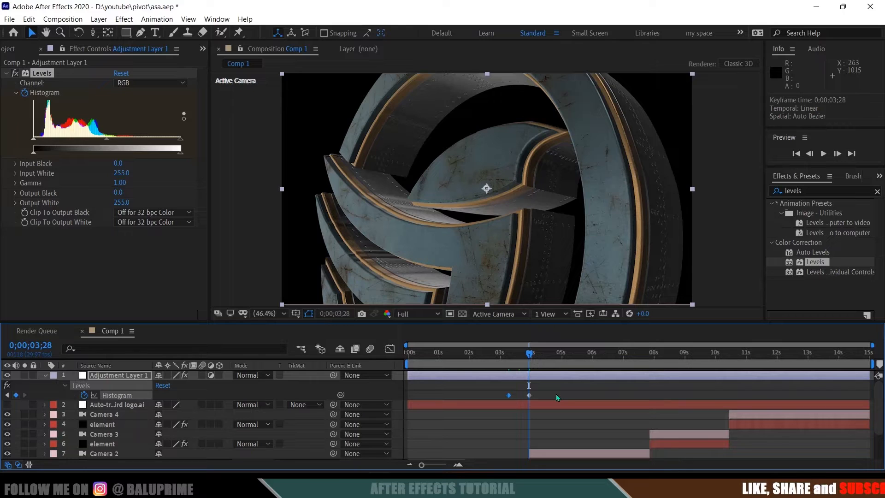
key("shift+Page_Down")
key("shift+Page_Down")
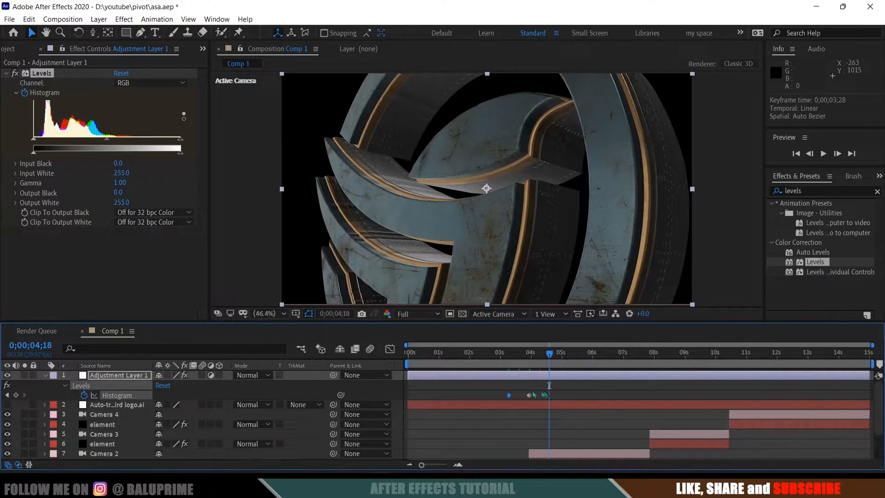
left_click(16, 395)
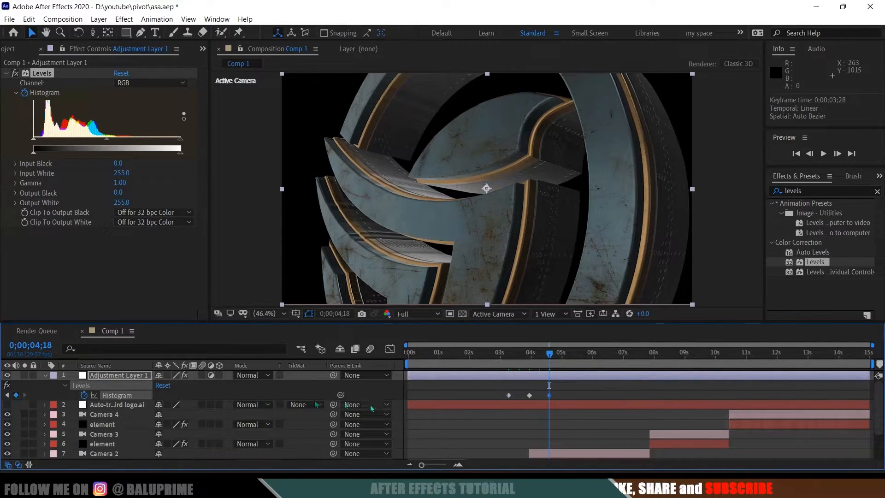
left_click(530, 353)
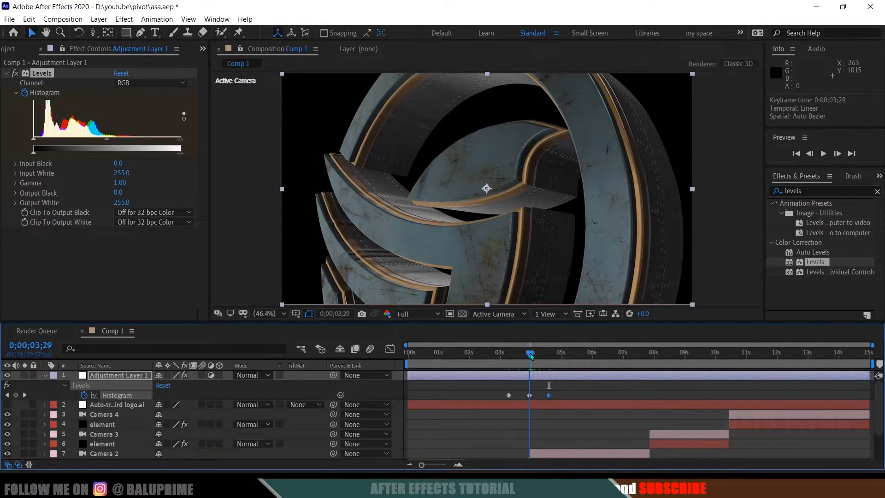
At the middle Levels keyframe at 0;00;03;28, set the adjustment layer's Output White to 0.0 to black out the frame.
left_click_drag(530, 354, 534, 355)
key("j")
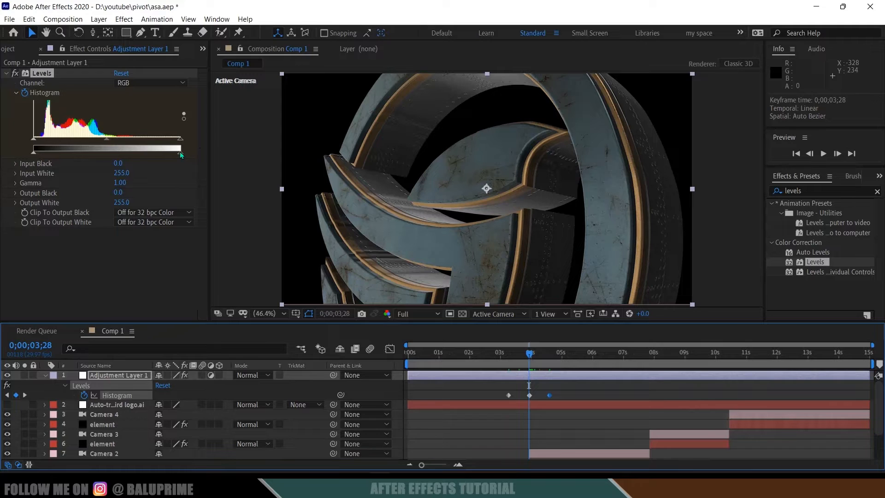
left_click_drag(181, 155, 37, 161)
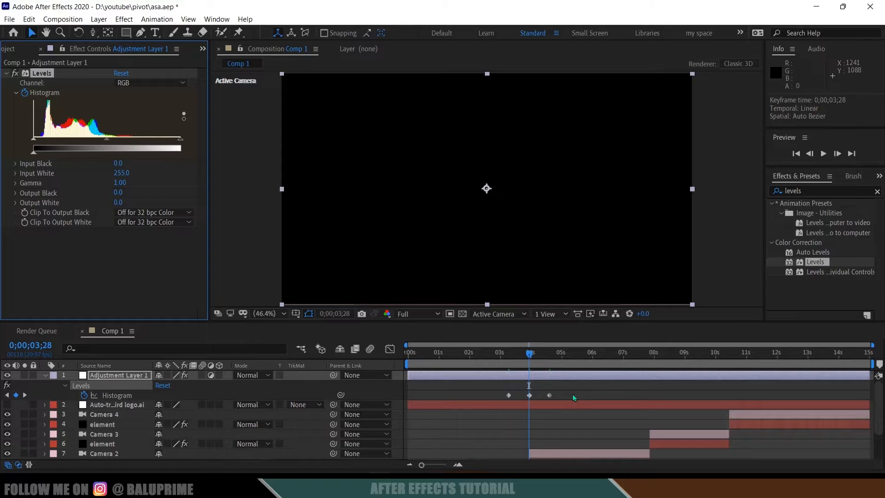
Trim the adjustment layer to its outer Levels keyframes, with the in point at 0;00;03;08 and the out point at 0;00;04;18.
key("j")
left_click(528, 379)
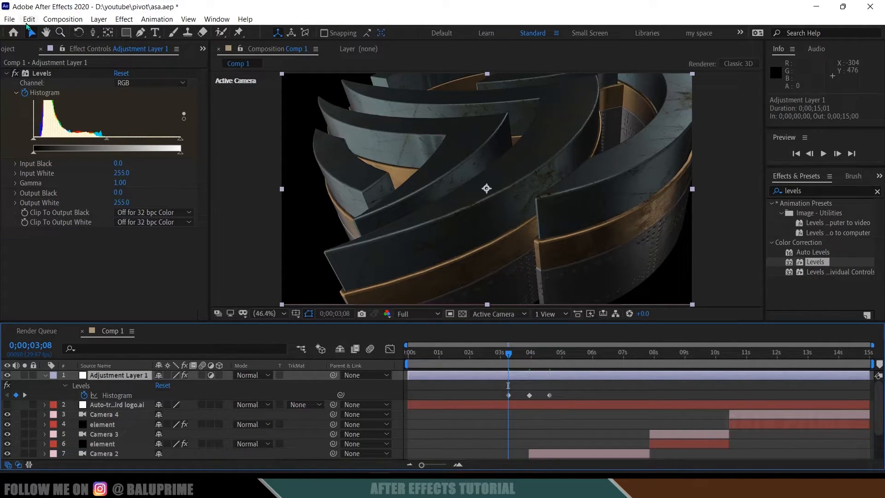
key("alt+[")
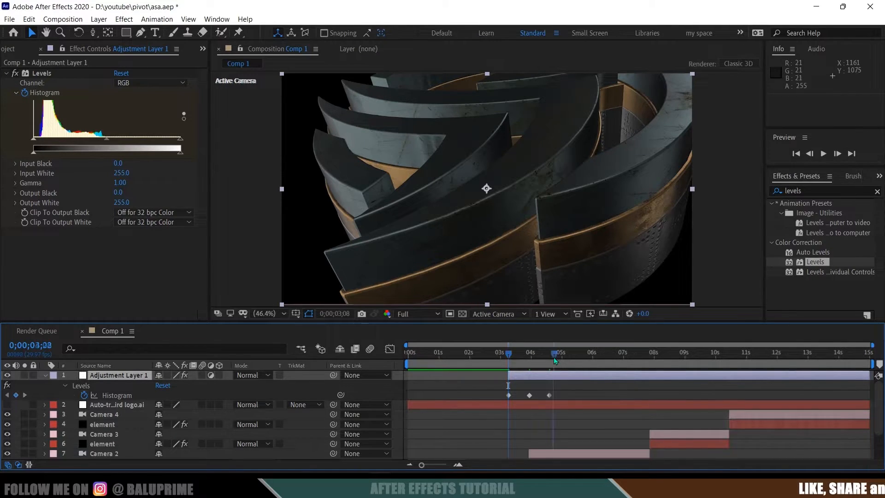
key("k")
key("k")
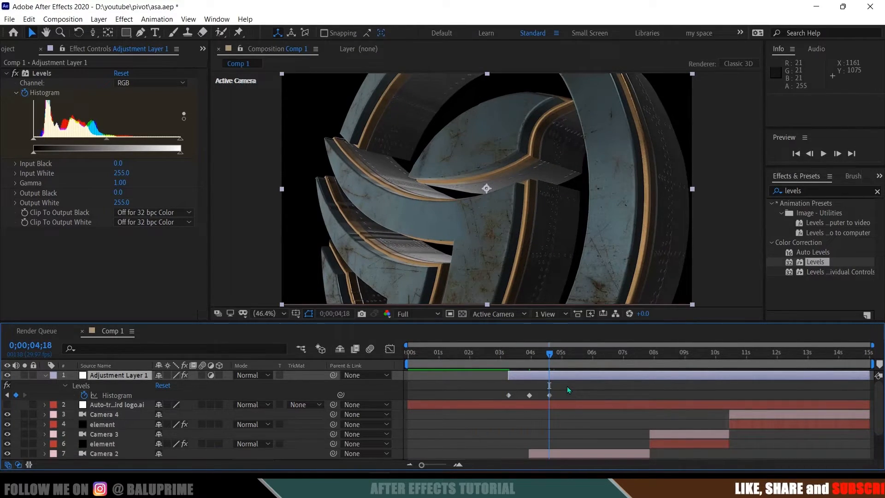
key("alt+]")
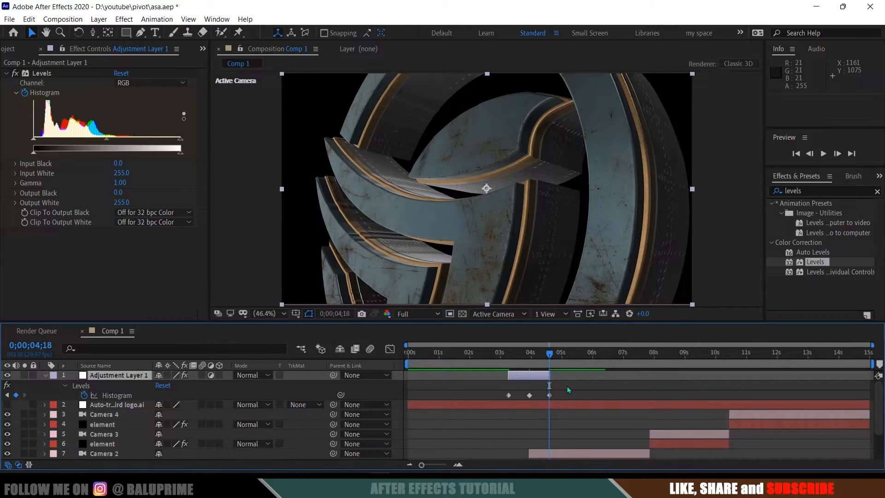
Preview the animation from 0;00;02;08 to check the fade between the first two shots.
left_click(479, 364)
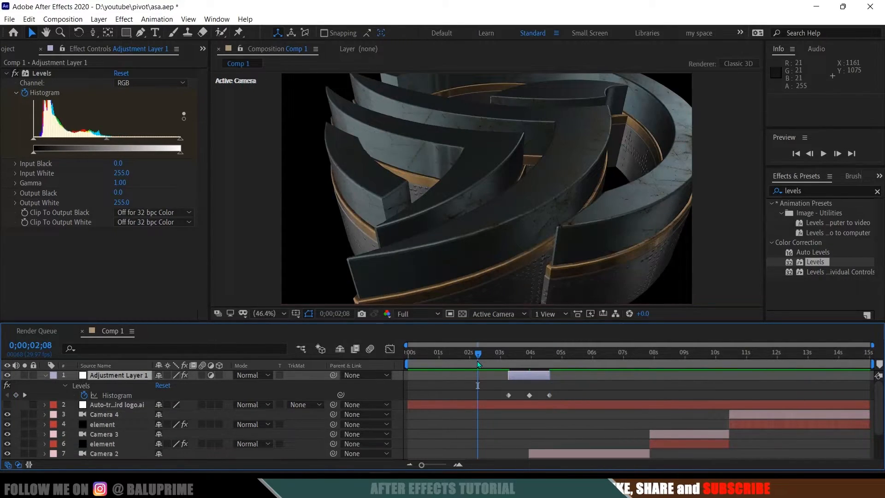
key("space")
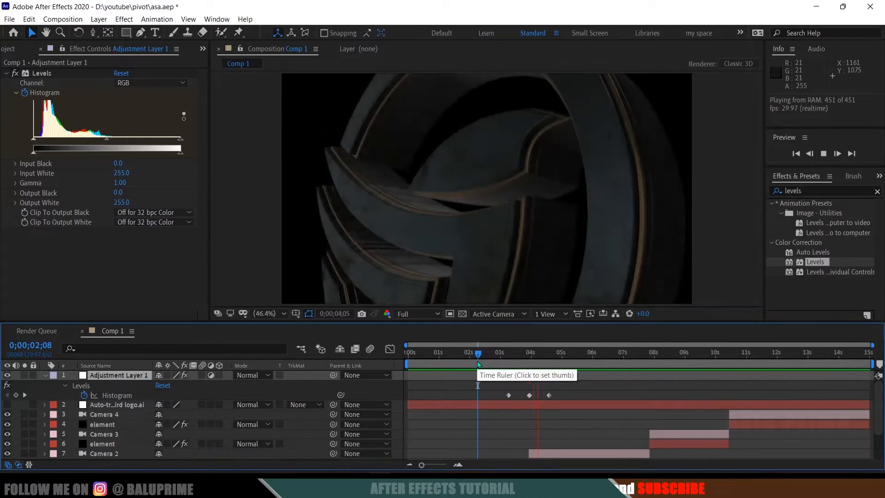
key("space")
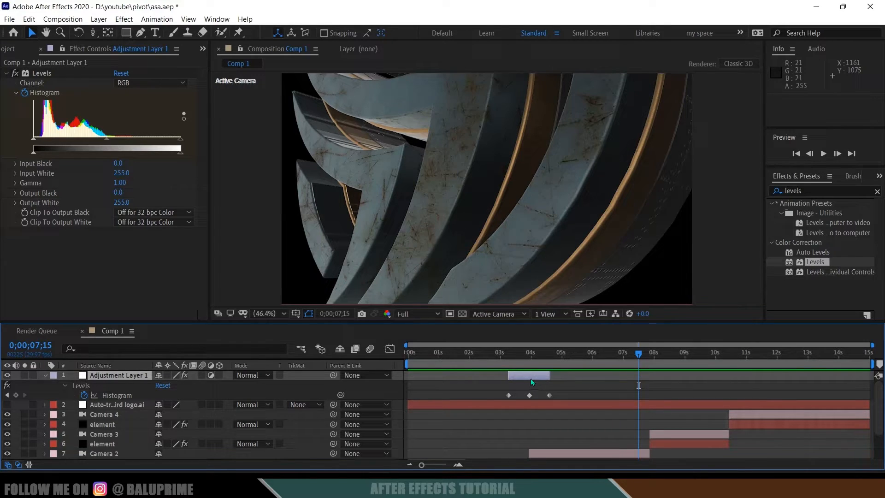
Duplicate the trimmed adjustment layer and reveal the Levels Histogram keyframes of the copy.
key("ctrl+d")
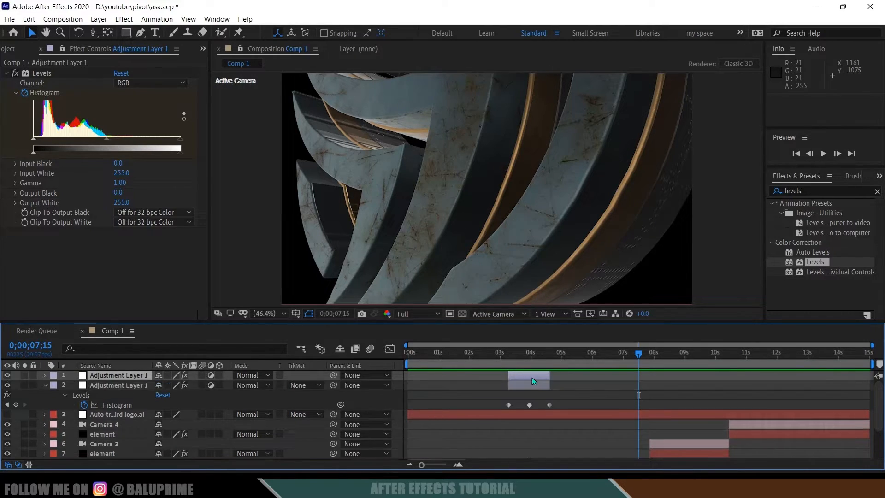
left_click(27, 19)
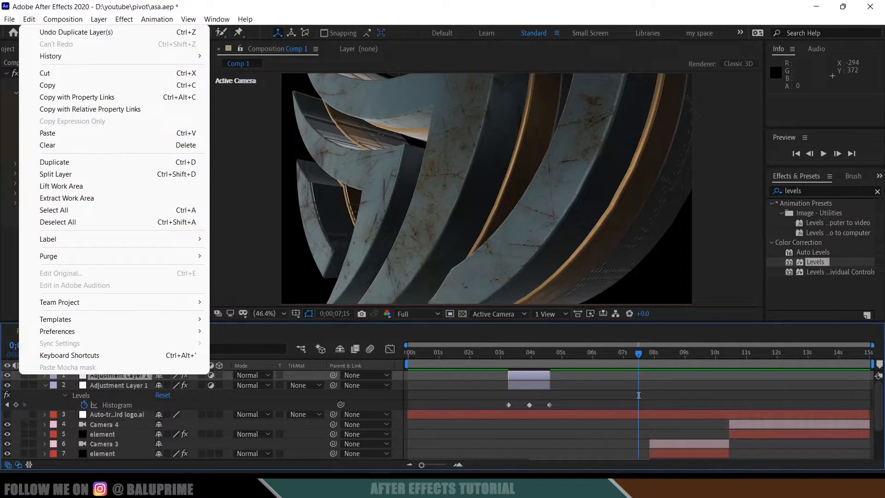
left_click(540, 380)
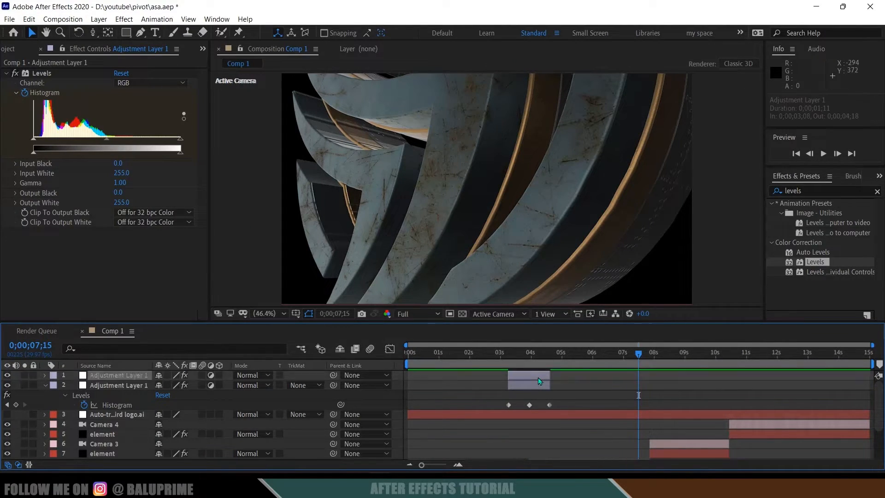
key("u")
Shift the duplicate adjustment layer so its middle keyframe sits on Camera 3's in point at 0;00;07;26.
scroll(694, 408, "down", 3)
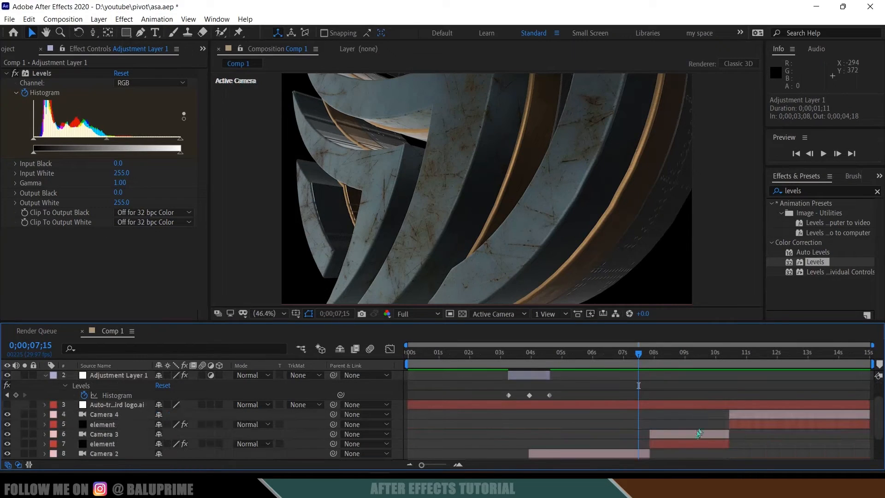
left_click(665, 436)
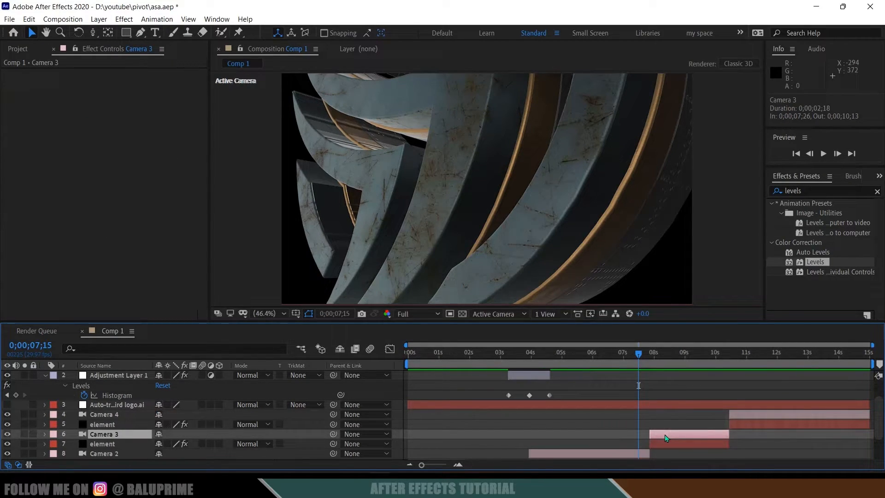
key("i")
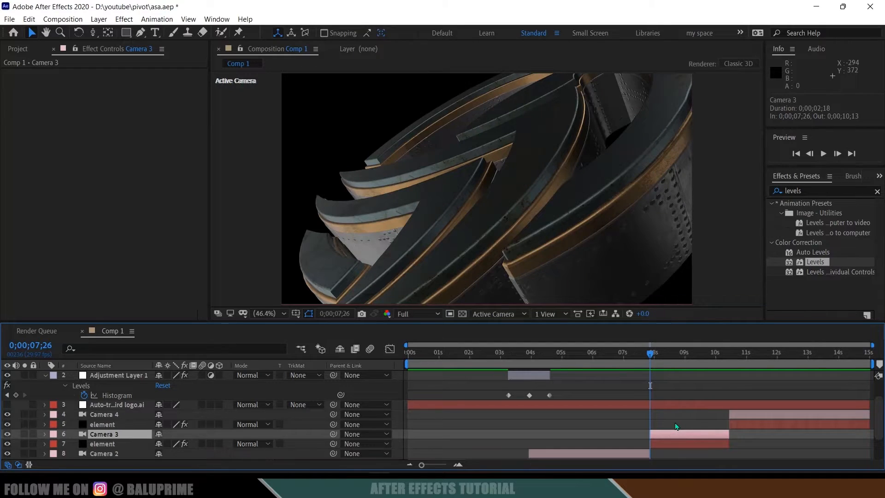
scroll(675, 426, "up", 3)
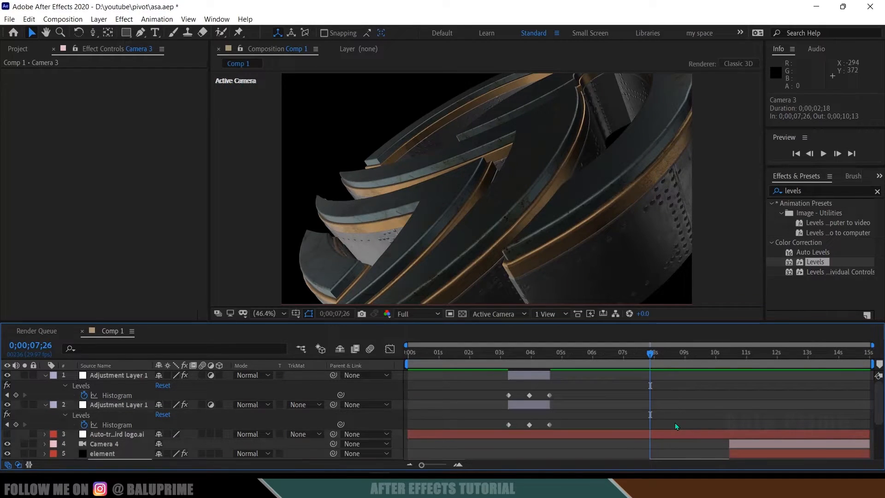
left_click(541, 377)
left_click_drag(536, 375, 657, 378)
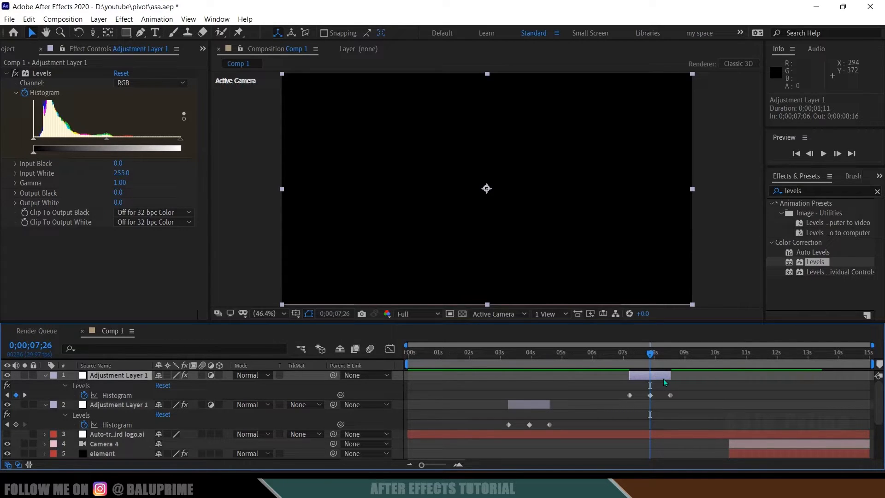
Duplicate the second transition layer and shift the copy so its middle keyframe sits on Camera 4's in point at 0;00;10;14.
key("ctrl+d")
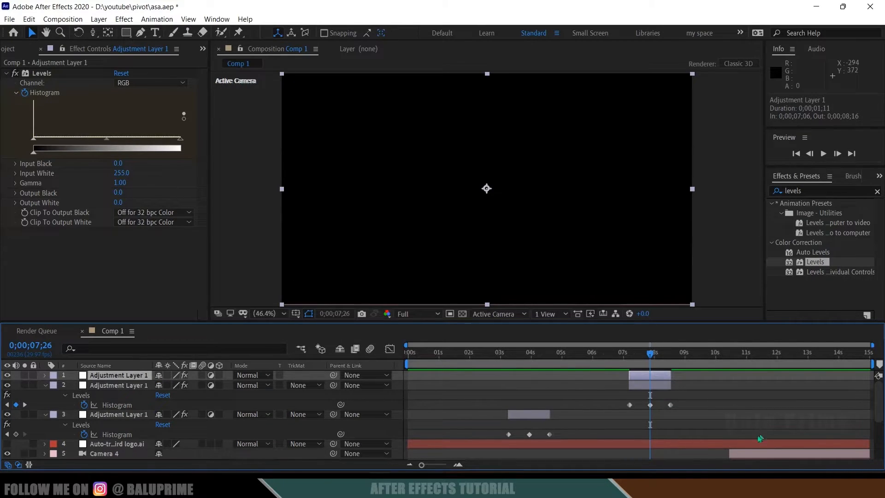
left_click(740, 454)
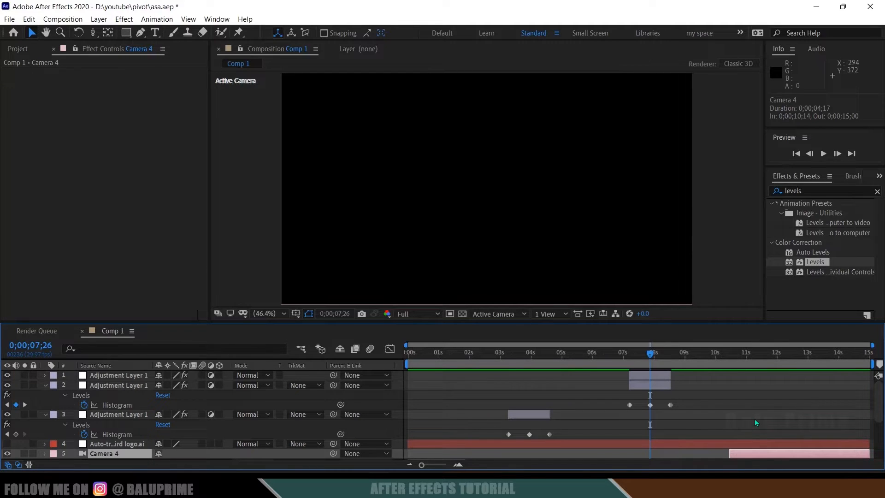
key("i")
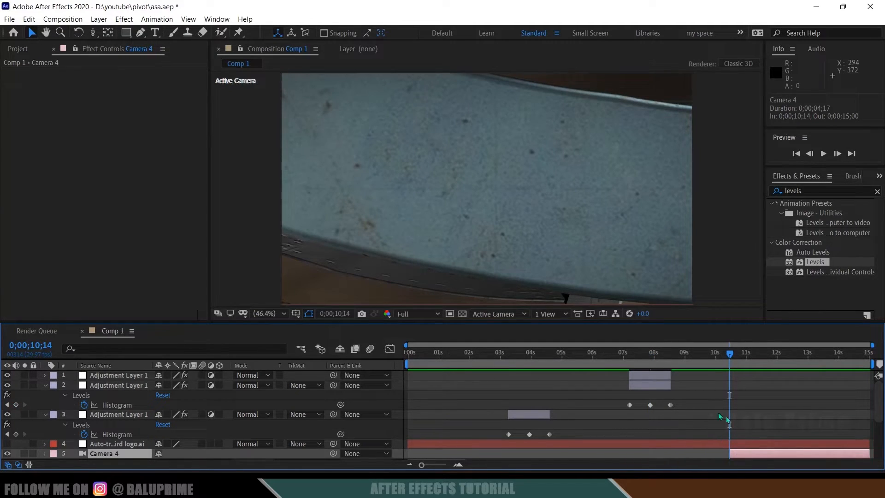
left_click(649, 379)
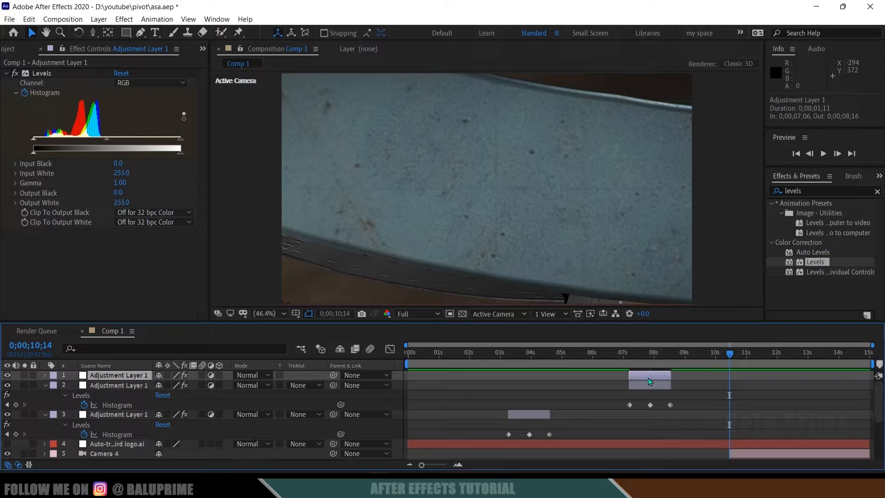
key("u")
left_click_drag(649, 380, 729, 382)
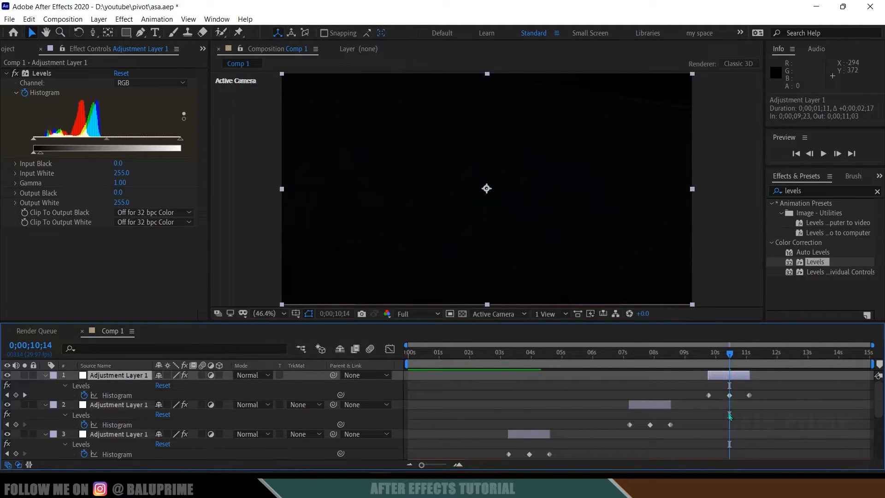
Return to 0;00;00;00 and turn on Depth of Field in Camera 1's Camera Options.
left_click(408, 352)
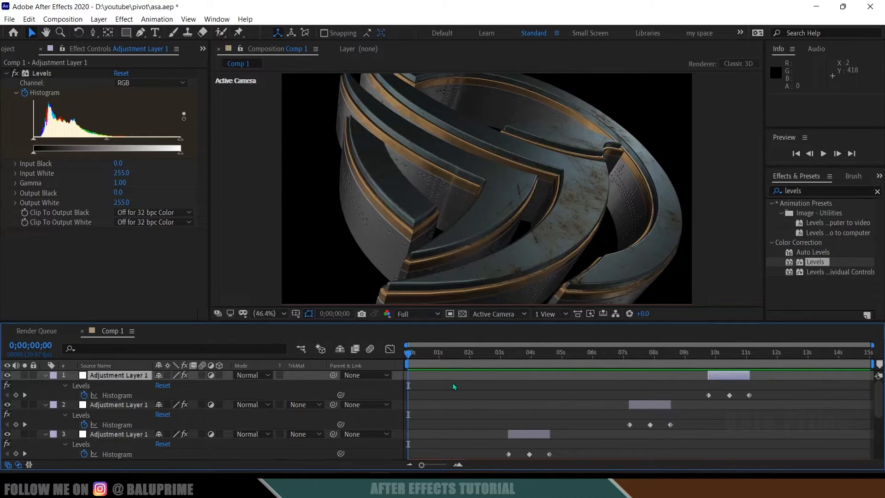
scroll(452, 383, "down", 6)
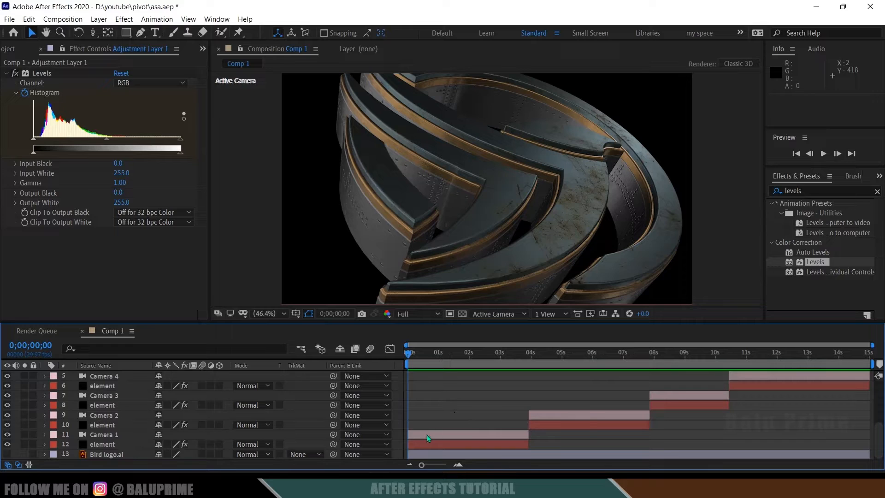
left_click(428, 437)
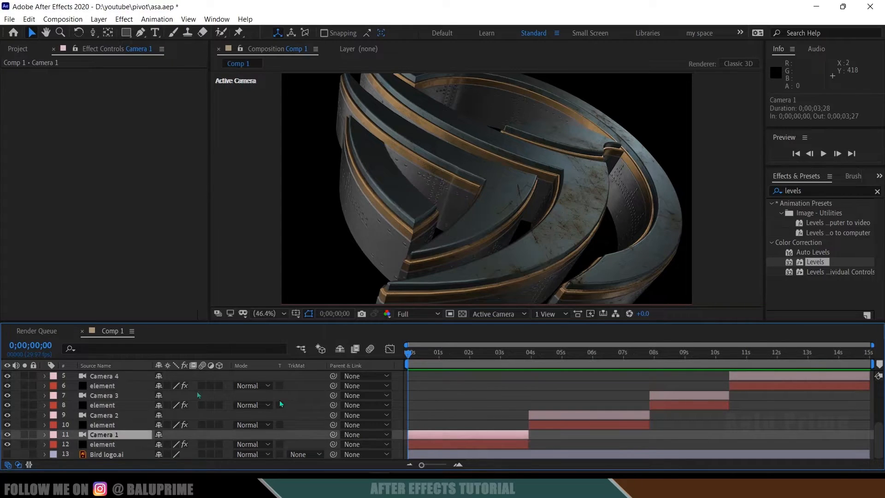
left_click(44, 435)
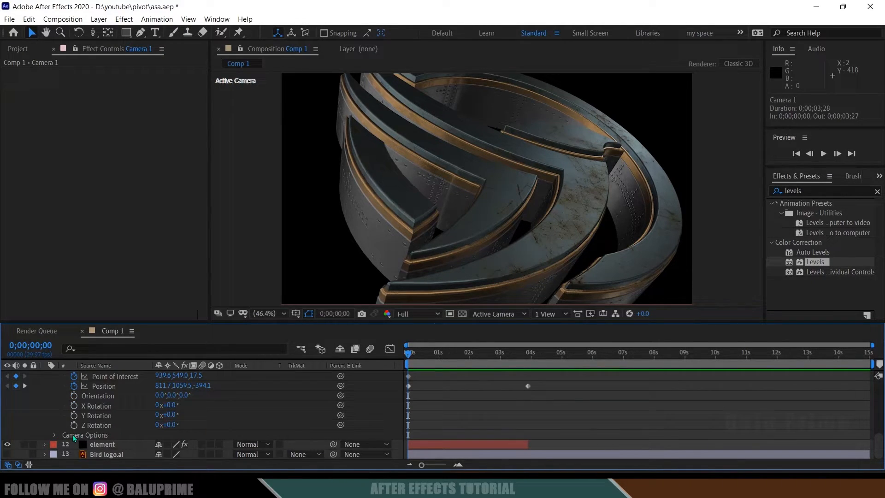
left_click(55, 436)
scroll(166, 420, "down", 2)
scroll(197, 409, "up", 3)
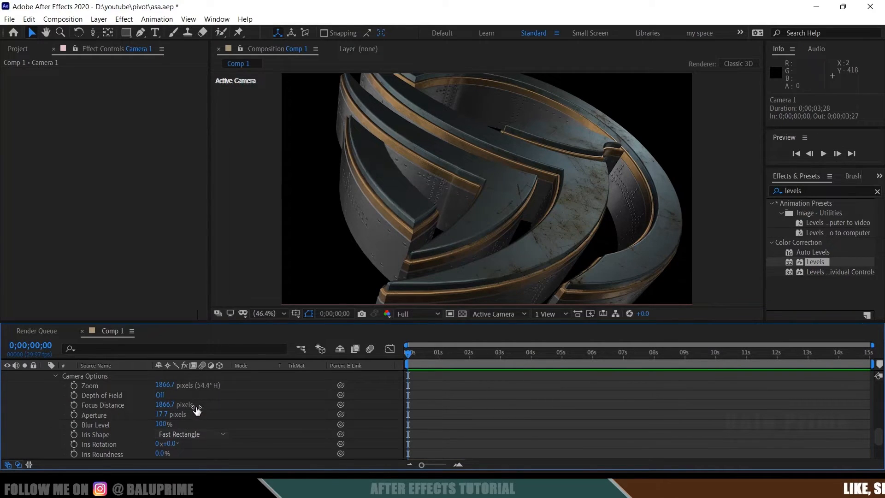
left_click(159, 395)
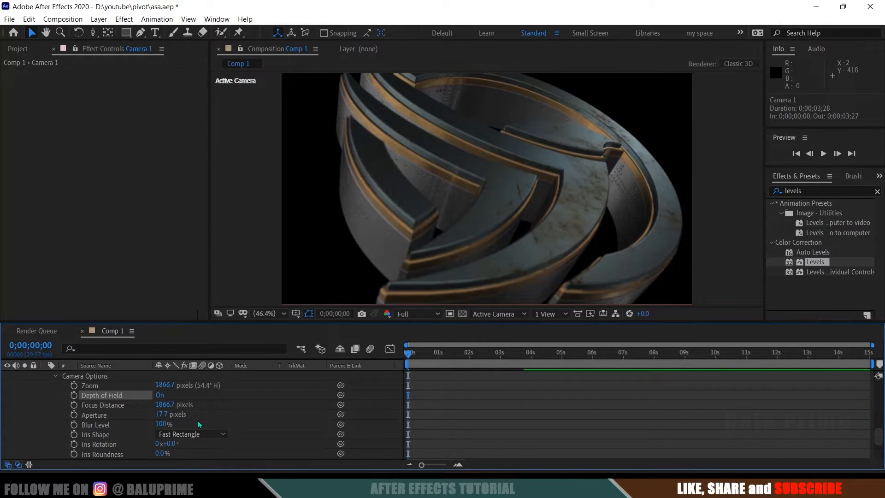
Set Camera 1's Aperture to 100 pixels and its Focus Distance to 300 pixels.
left_click(162, 414)
type("100")
key("Return")
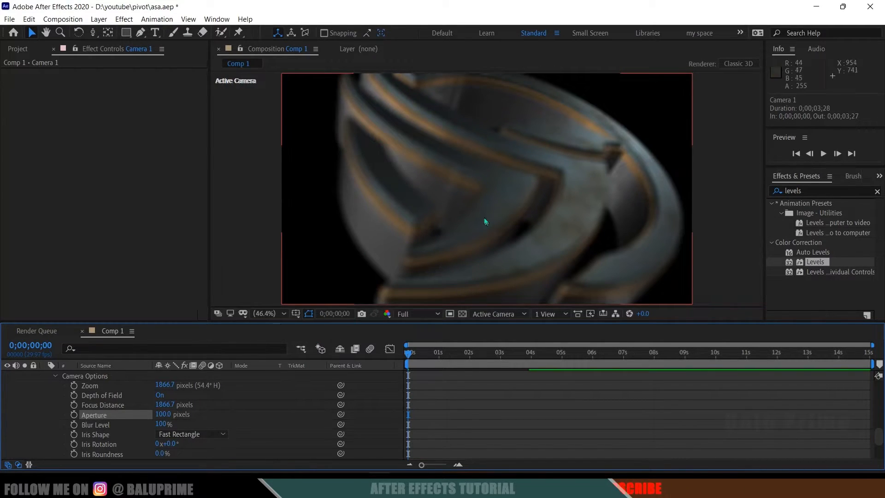
left_click(164, 405)
type("300")
key("Return")
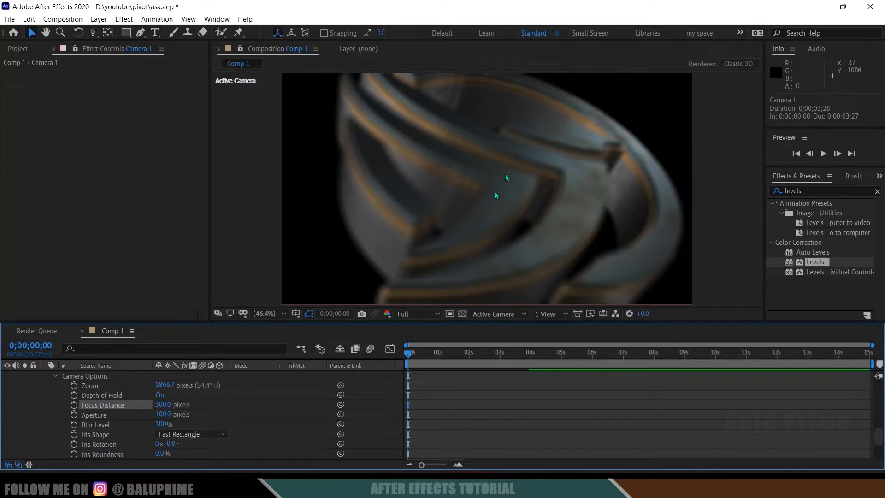
Set the Element effect's Output to show Focus on the first shot's element layer.
scroll(130, 403, "down", 3)
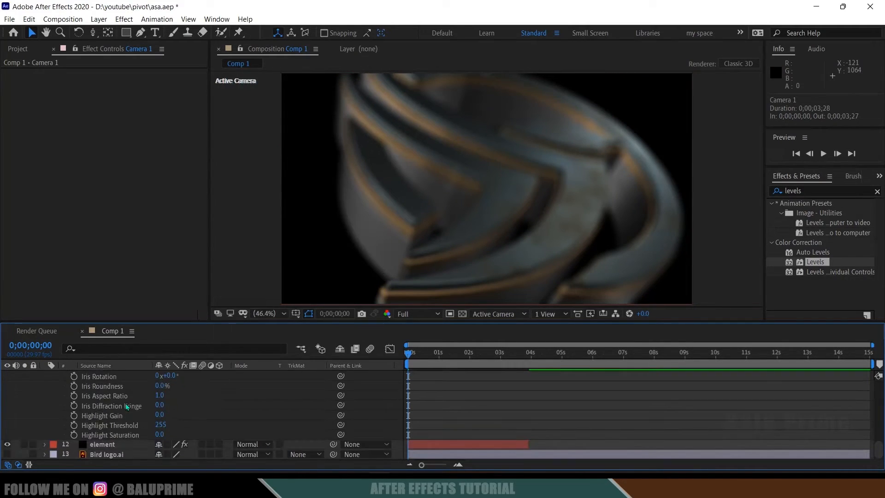
left_click(109, 445)
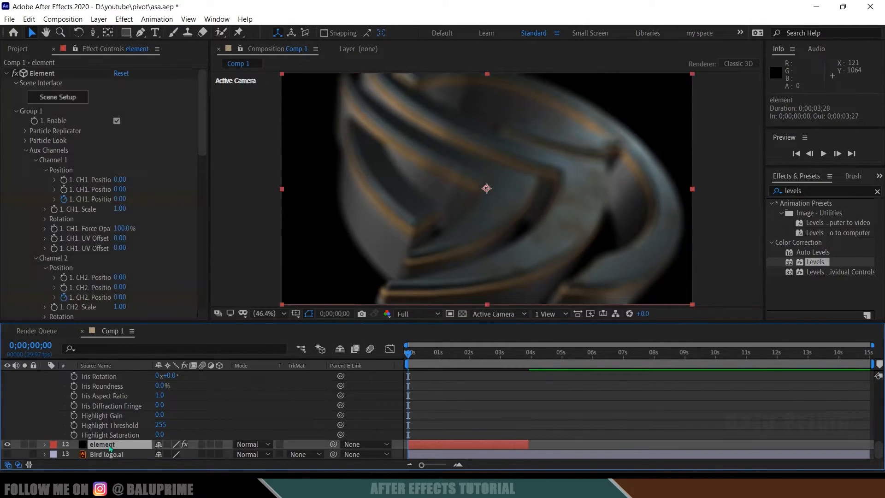
scroll(103, 230, "down", 15)
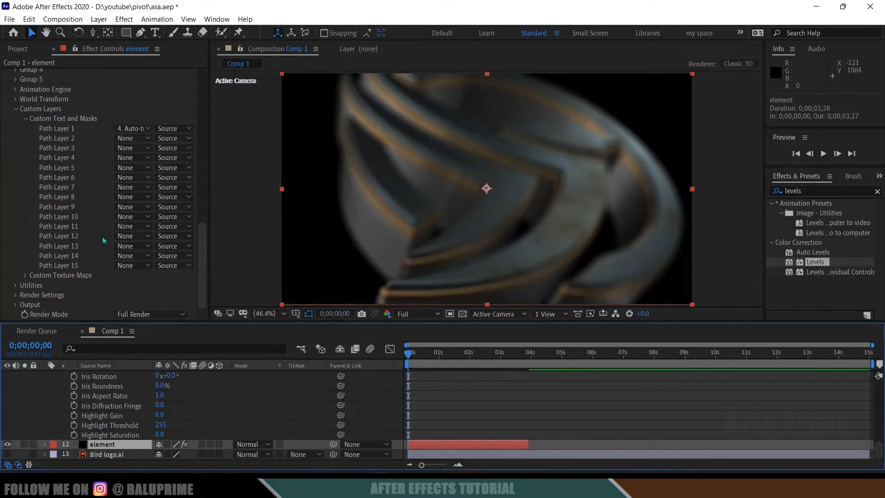
left_click(15, 305)
scroll(60, 184, "down", 5)
key("u")
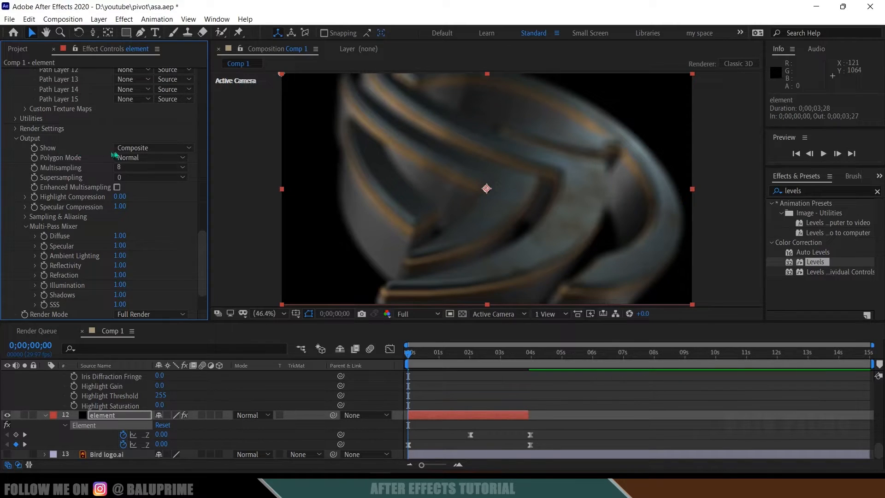
left_click(134, 149)
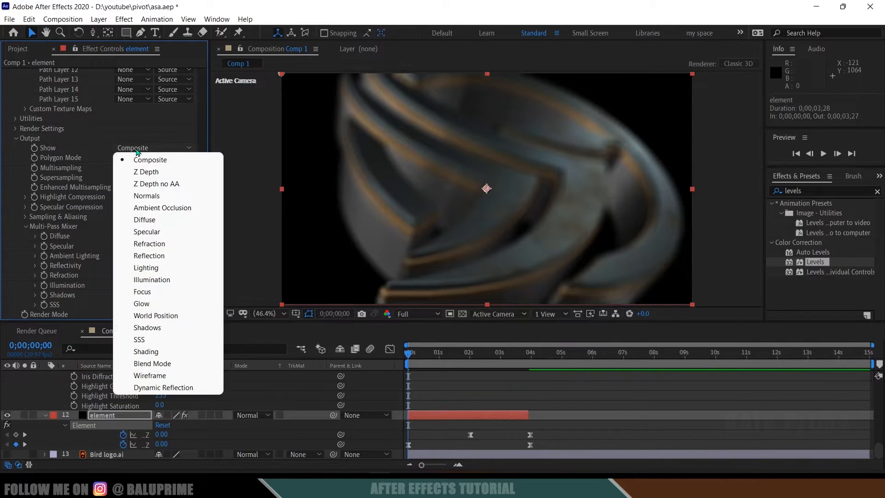
left_click(148, 294)
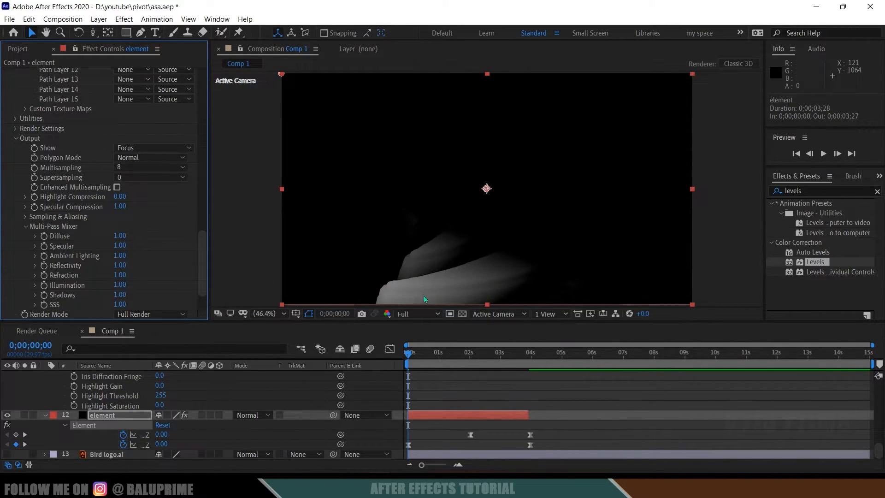
Try Focus Distance values of 392, 350 and 400 pixels on Camera 1 while viewing the focus pass.
scroll(127, 407, "up", 6)
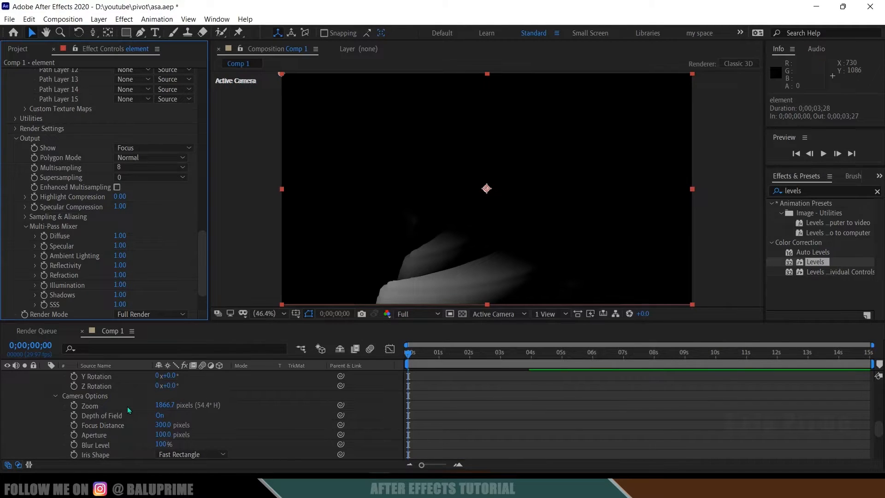
left_click(116, 378)
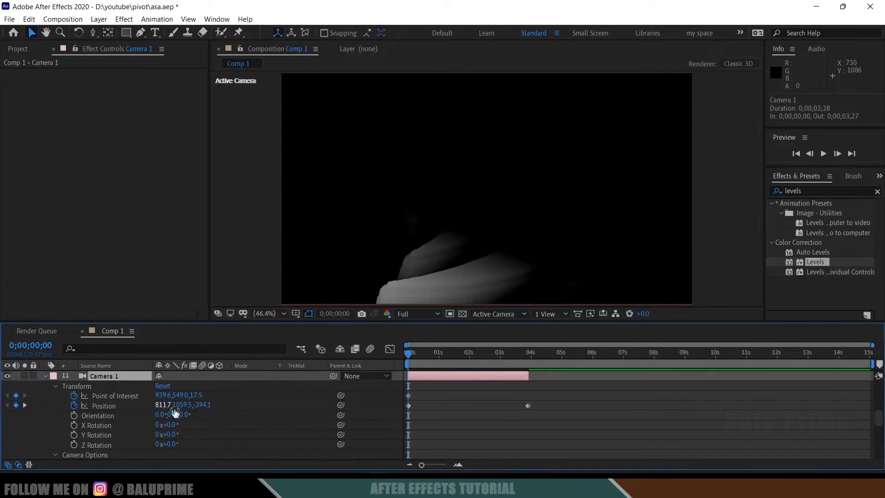
scroll(185, 415, "down", 4)
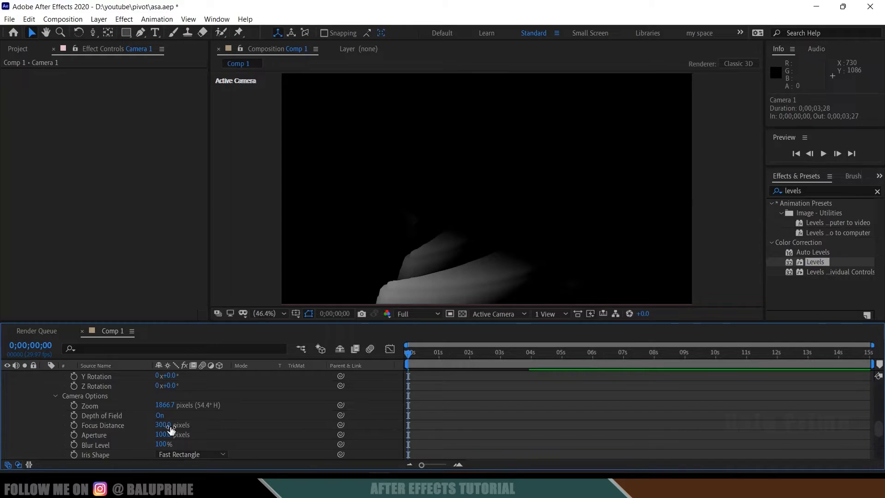
left_click_drag(164, 425, 200, 425)
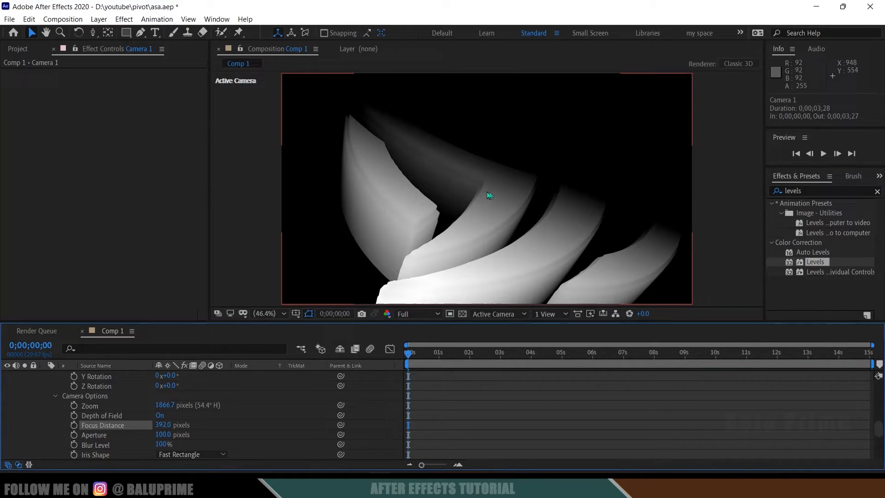
left_click(166, 425)
type("350")
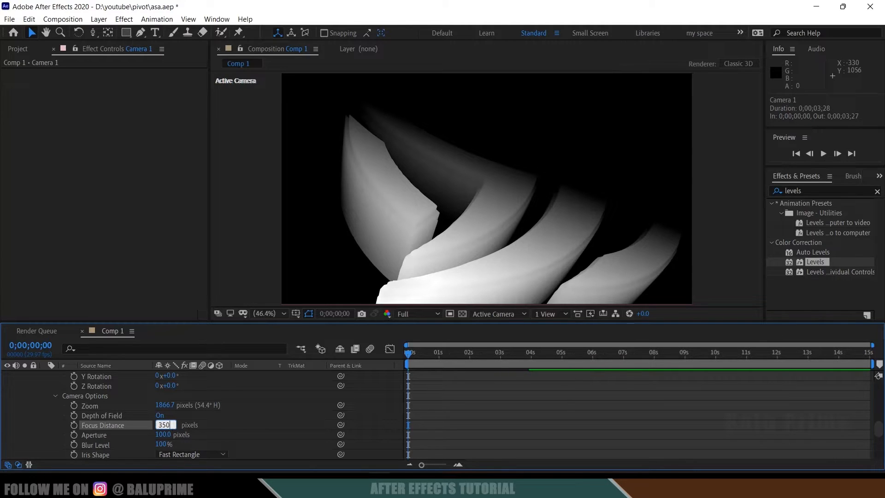
key("Return")
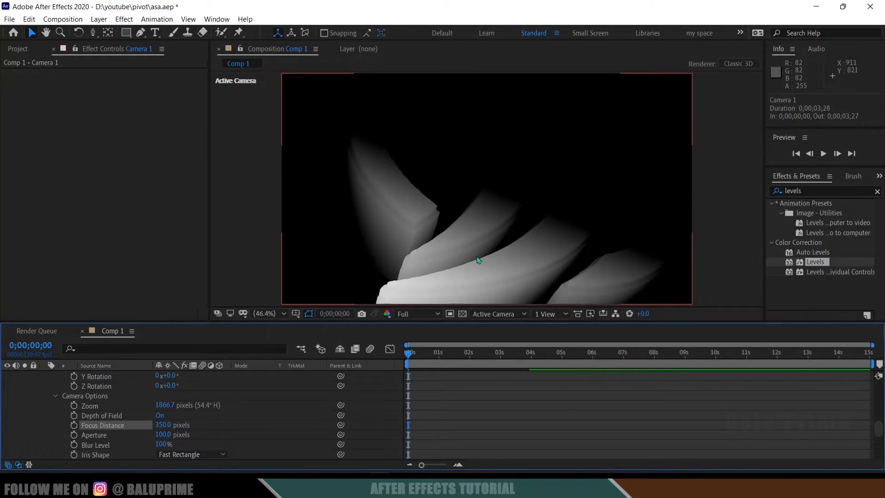
left_click(164, 423)
type("400")
key("Return")
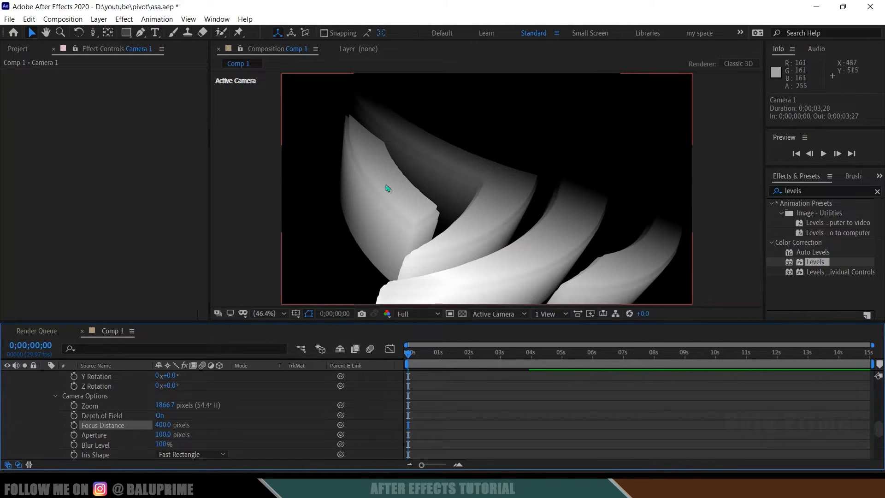
Switch the first shot's Element Output back to showing Composite.
scroll(143, 426, "down", 5)
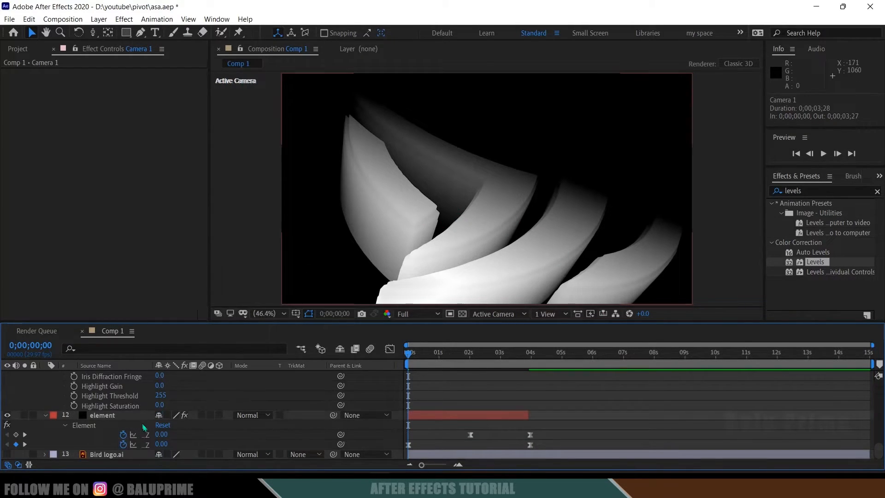
left_click(130, 416)
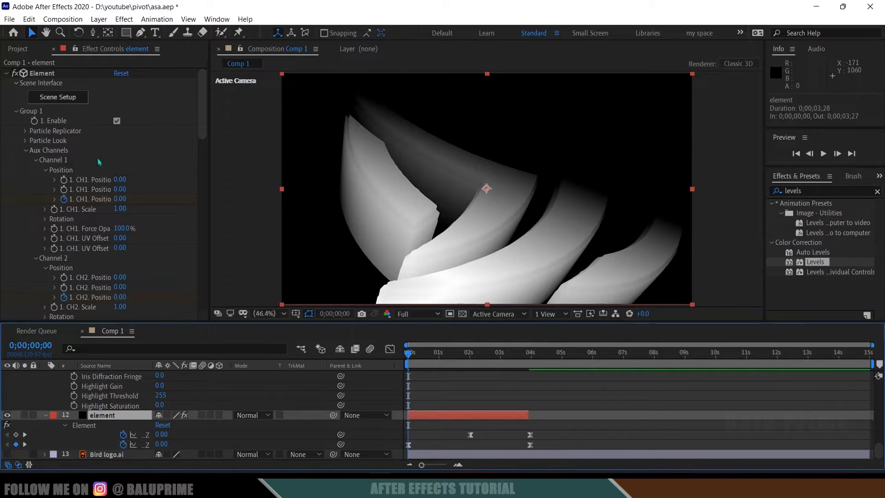
scroll(97, 193, "down", 15)
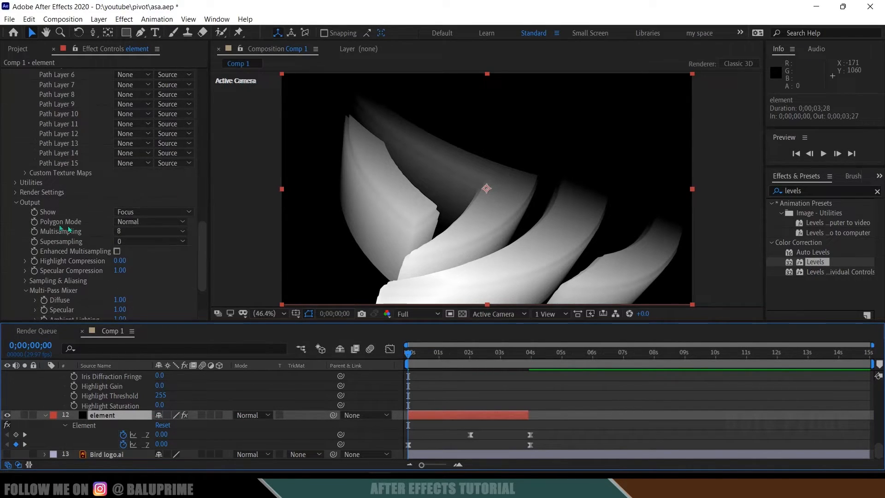
left_click(141, 212)
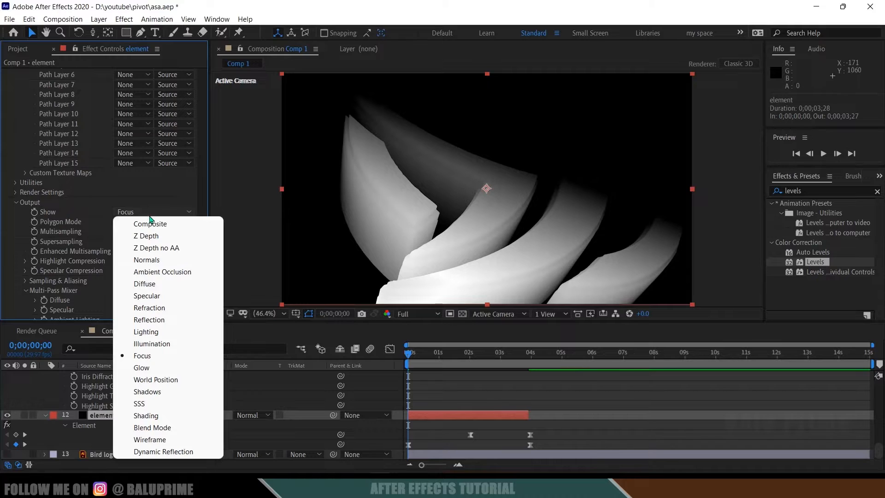
left_click(182, 221)
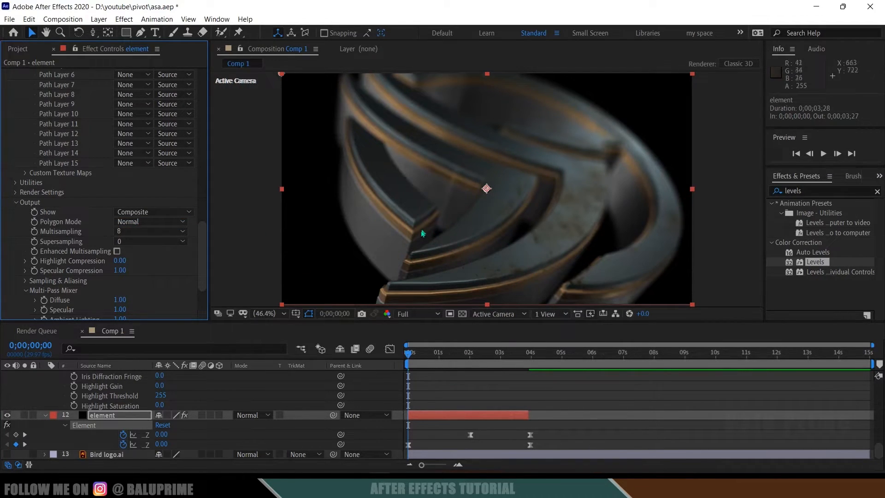
Set Camera 1's Aperture to 125 pixels and its Focus Distance to 450 pixels.
scroll(488, 385, "up", 1)
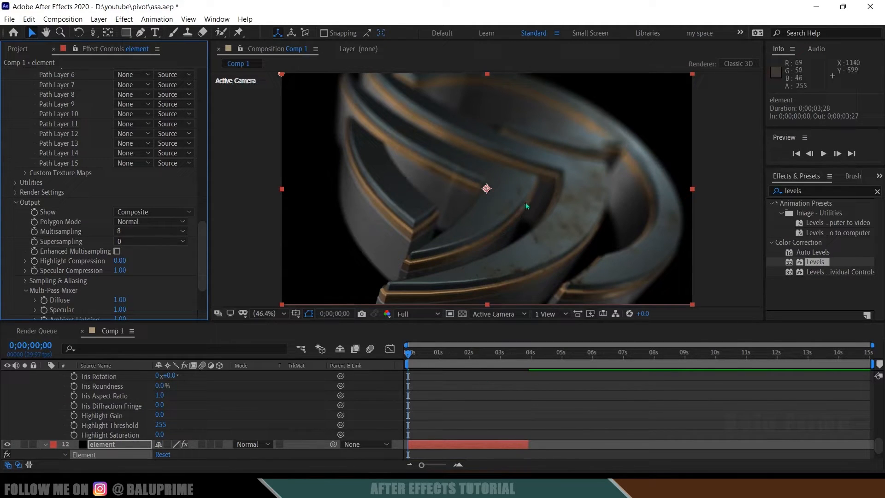
scroll(267, 404, "up", 2)
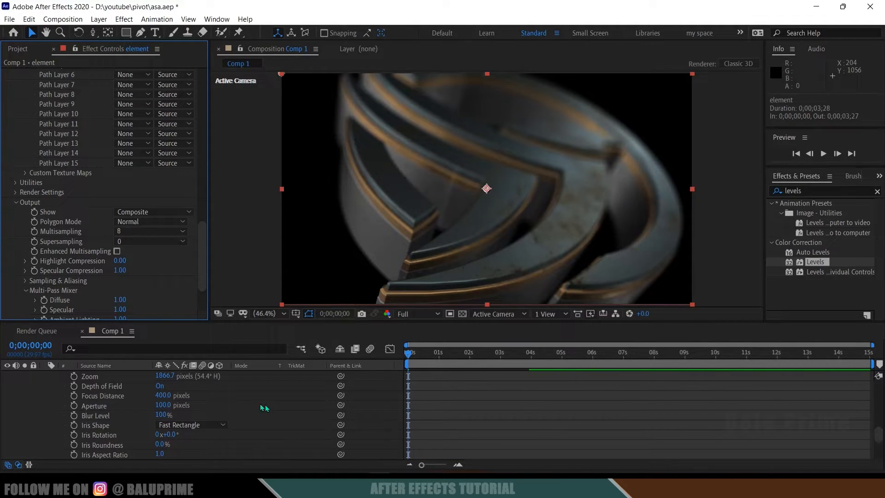
left_click(163, 406)
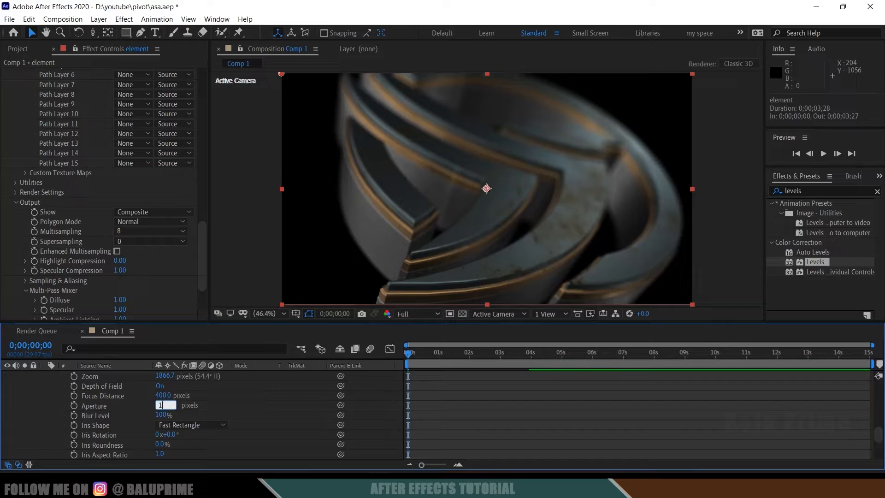
type("125")
key("Return")
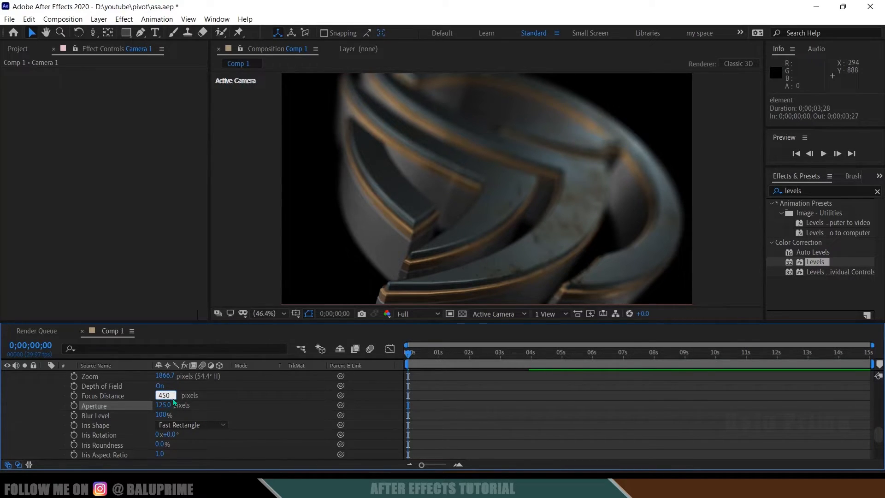
key("Return")
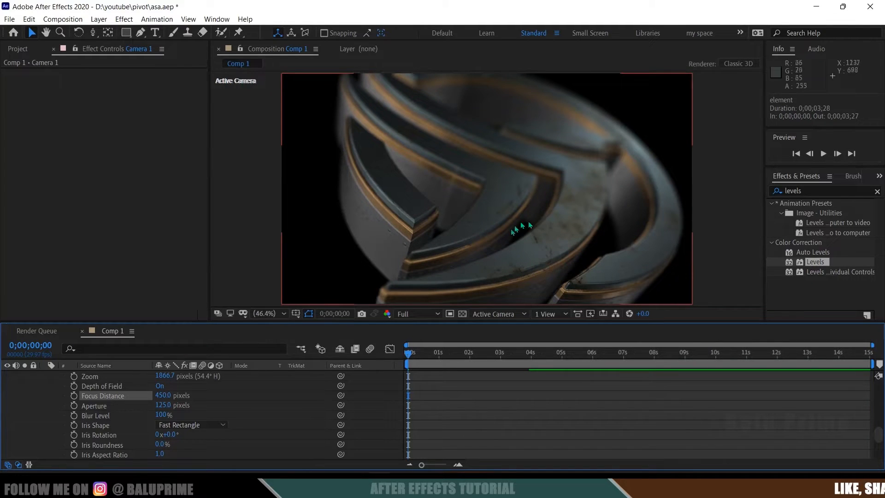
Turn on Depth of Field in Camera 2's Camera Options.
scroll(502, 391, "up", 10)
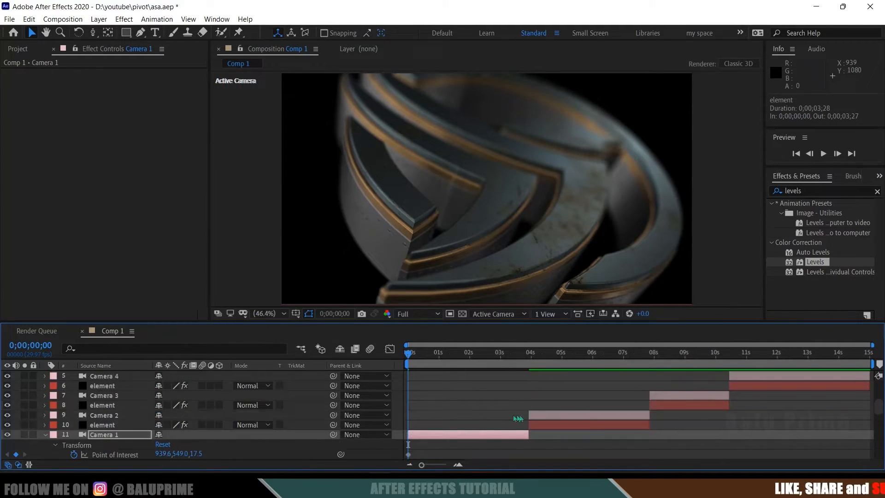
left_click(544, 415)
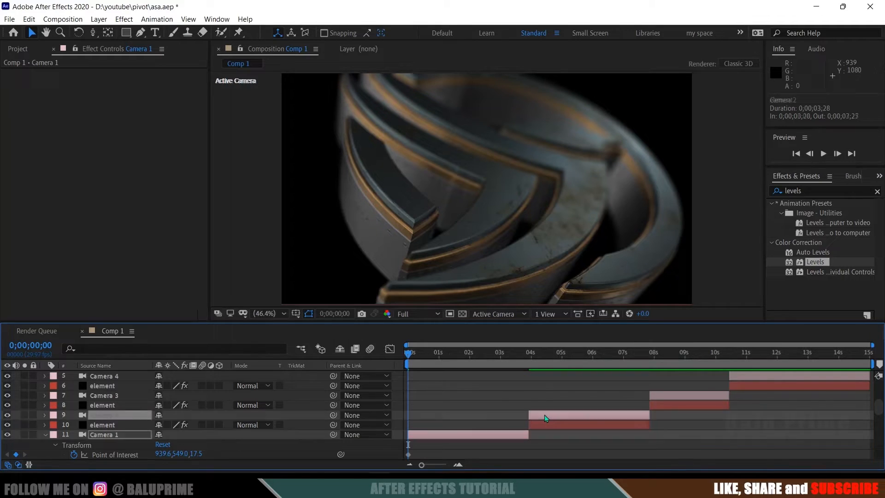
left_click(45, 415)
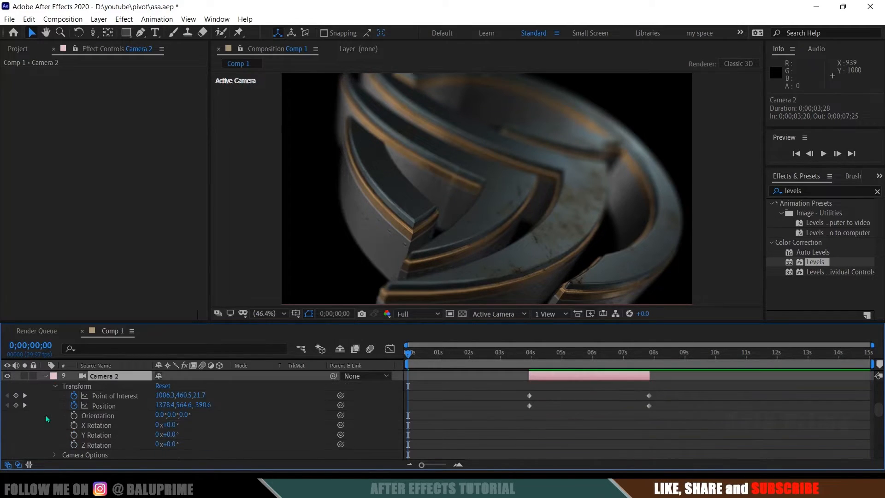
scroll(46, 416, "down", 1)
scroll(45, 418, "down", 1)
left_click(55, 396)
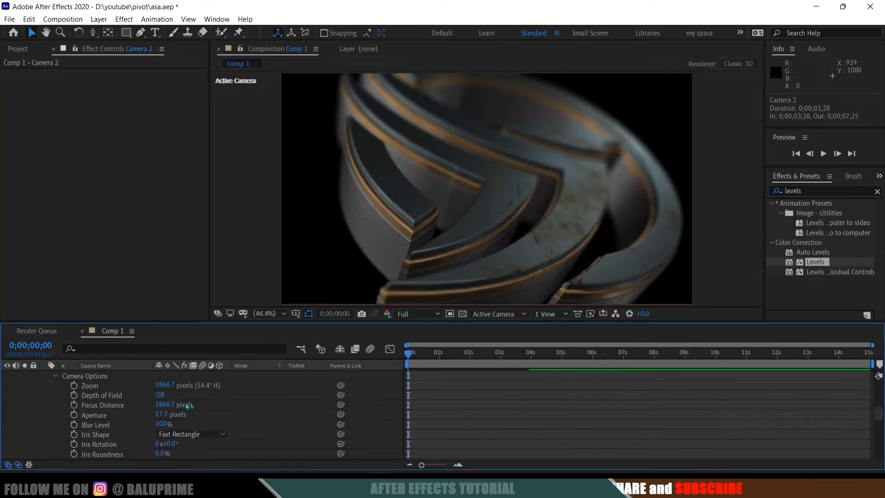
left_click(160, 395)
Move to 0;00;04;23 in the second shot and set its element layer's Element Output to show Focus.
scroll(205, 400, "down", 3)
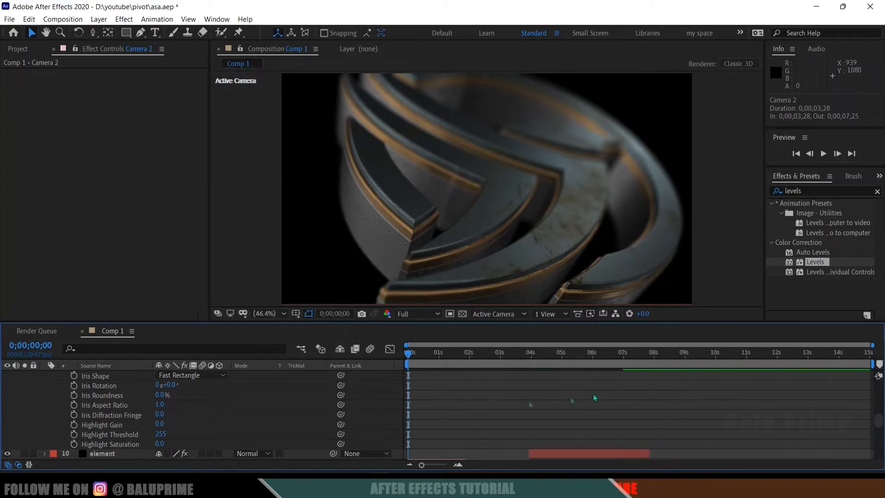
left_click(531, 360)
scroll(544, 415, "down", 1)
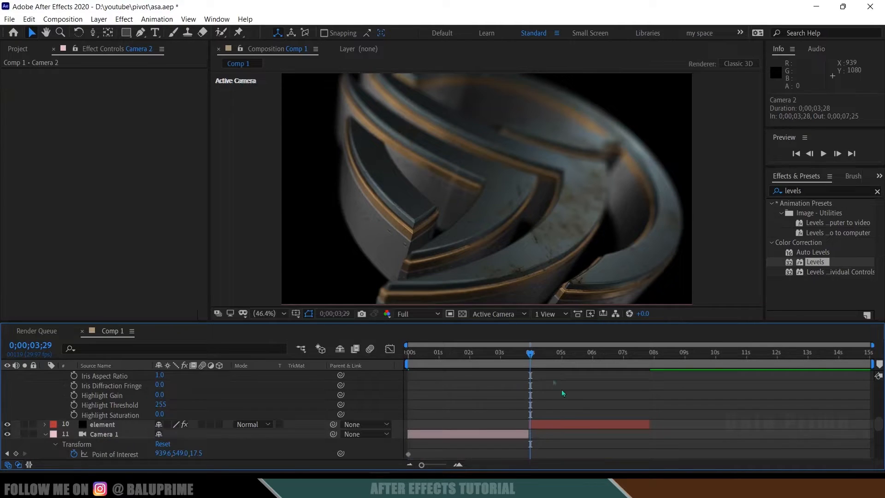
left_click(548, 425)
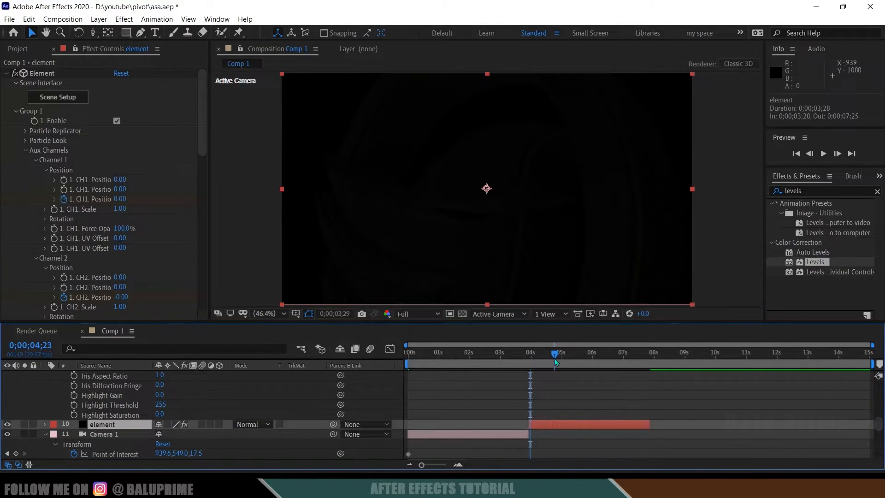
scroll(95, 189, "down", 15)
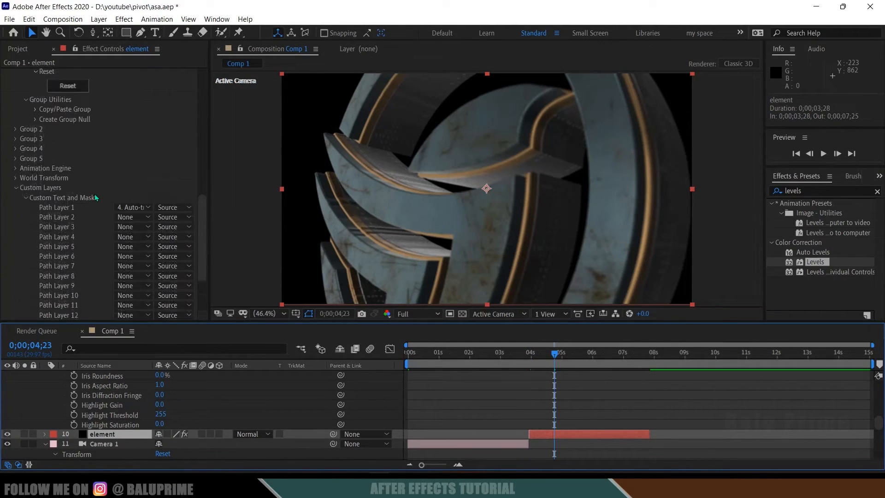
left_click(23, 306)
scroll(18, 291, "down", 5)
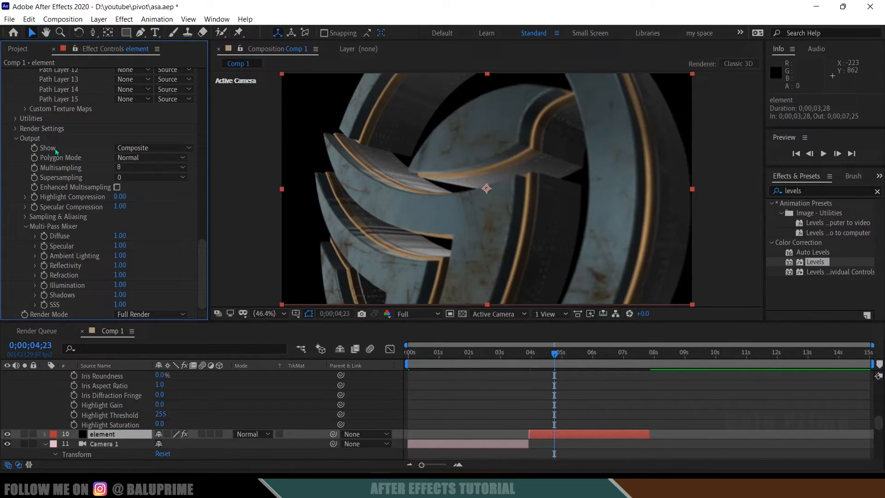
left_click(127, 148)
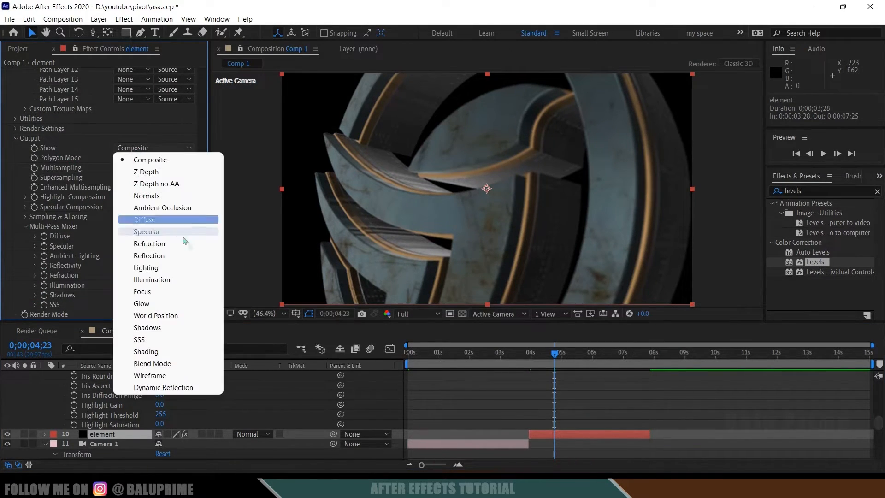
left_click(157, 295)
Go to 0;00;05;07 and set Camera 2's Focus Distance to 300 pixels.
left_click(569, 363)
scroll(113, 410, "down", 4)
scroll(113, 408, "down", 3)
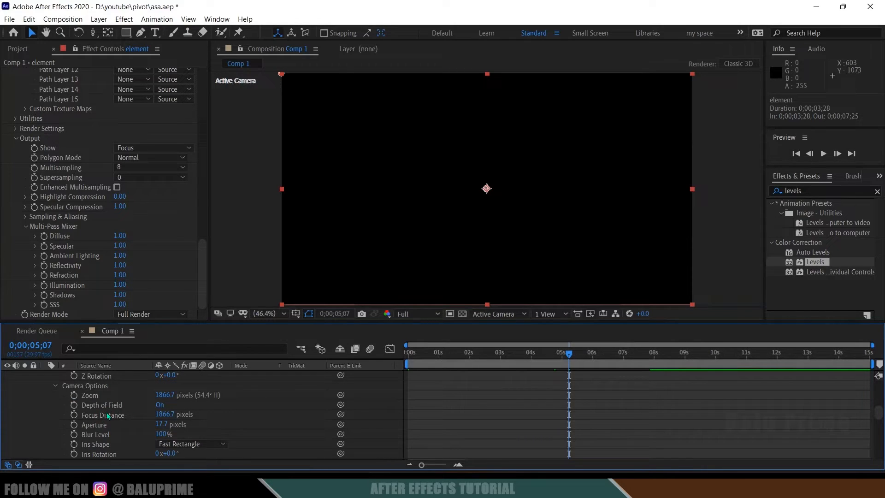
left_click(160, 413)
type("300")
key("Return")
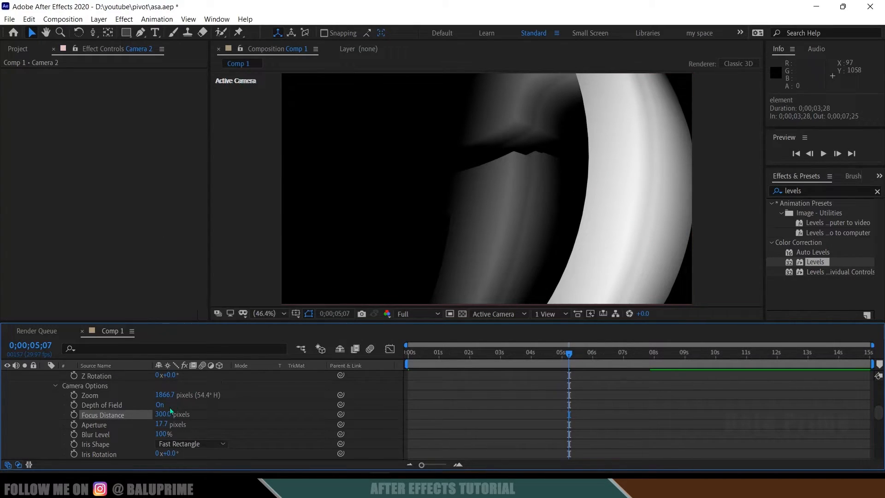
Try 650 and 500 pixels as Camera 2's Focus Distance.
type("650")
key("Return")
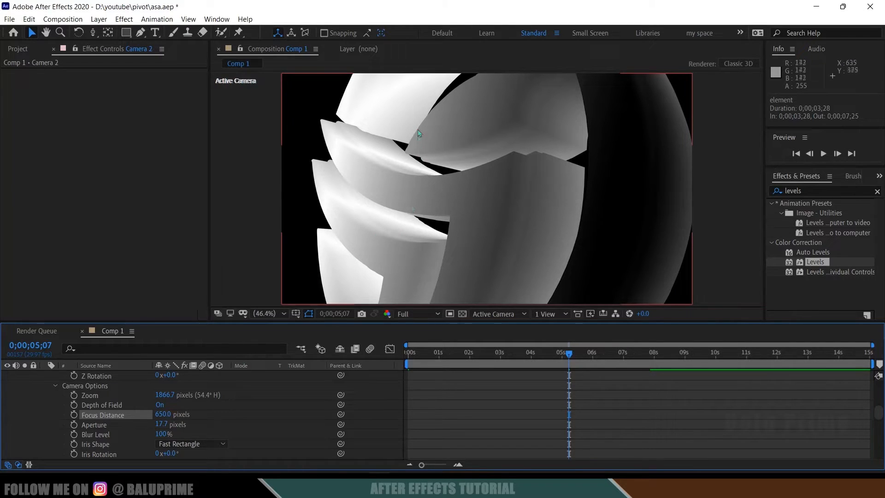
left_click(164, 413)
type("500")
key("Return")
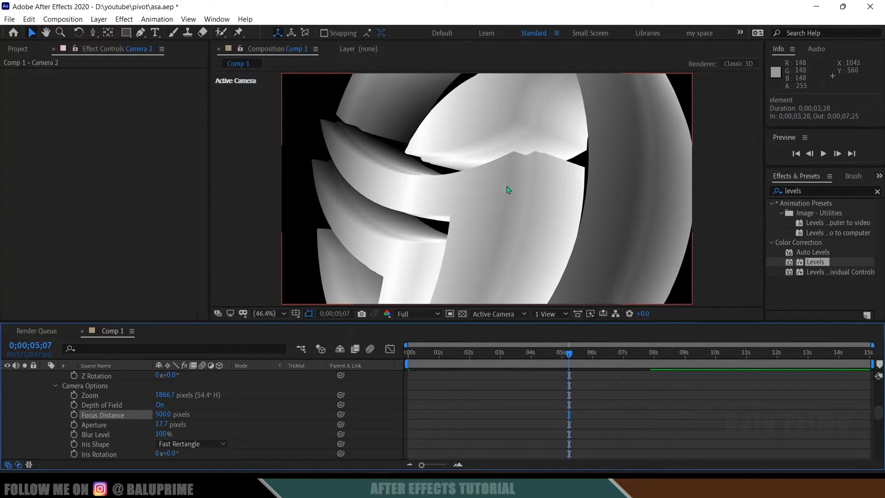
Set Camera 2's Focus Distance to 475 pixels.
left_click(163, 414)
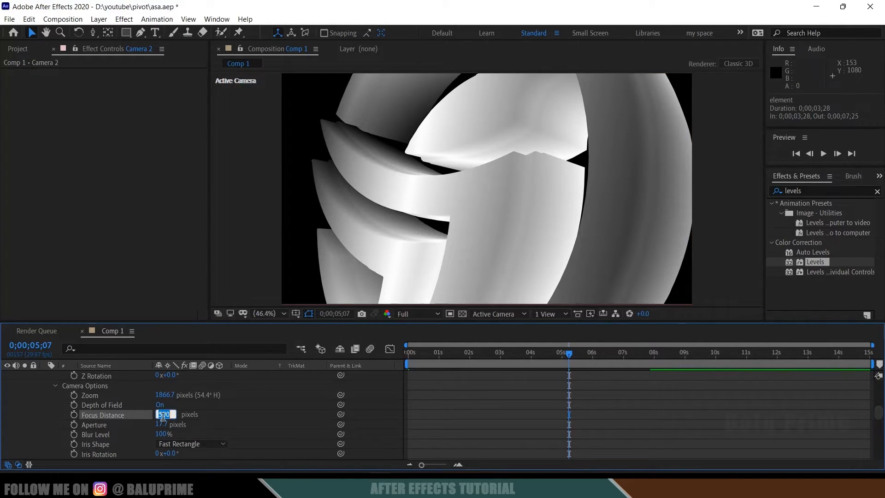
type("475")
key("Return")
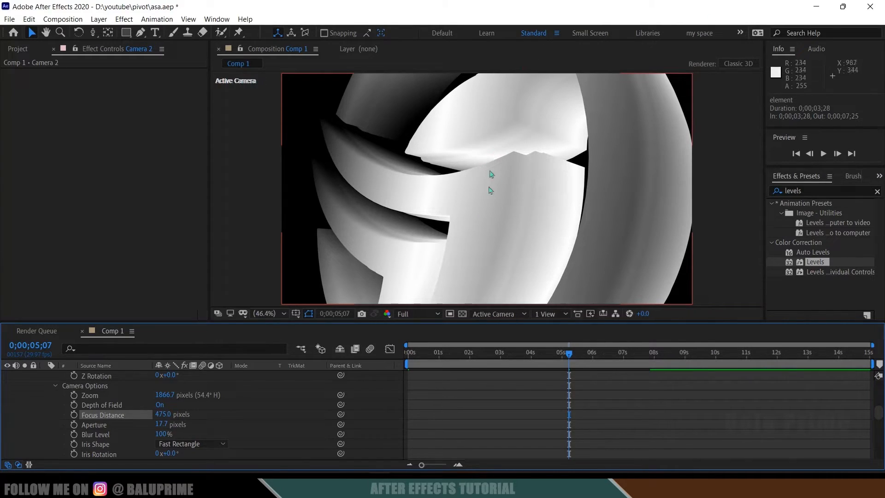
Switch the Element Output of the second shot's element layer back to showing Composite.
scroll(432, 421, "down", 5)
left_click(549, 378)
scroll(98, 232, "down", 15)
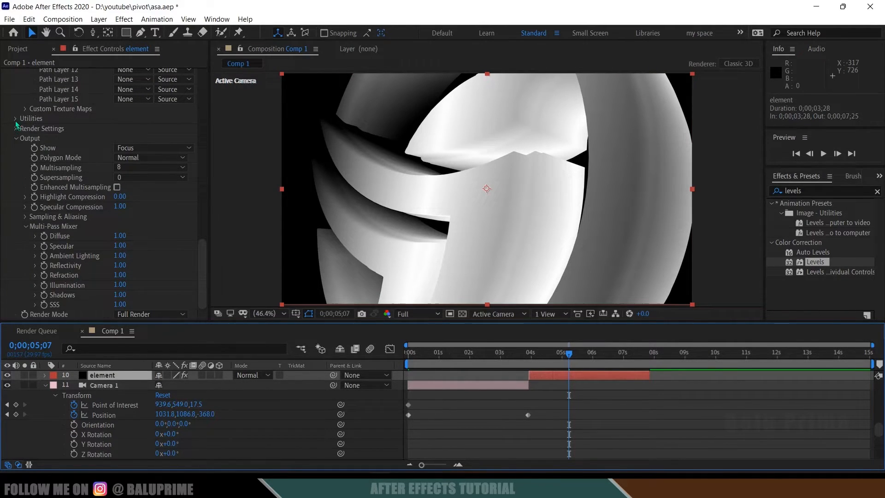
left_click(153, 148)
left_click(147, 159)
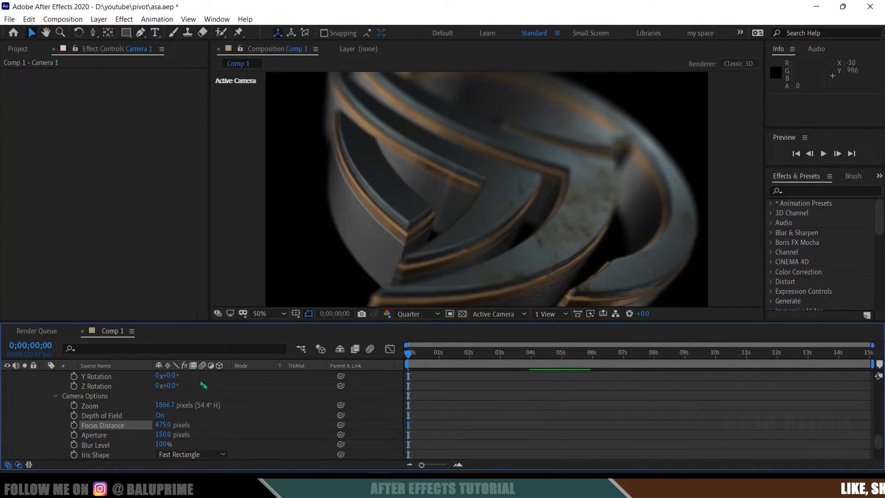
Create a black solid layer named bg at the composition size of 1920 × 1080 px.
scroll(205, 395, "down", 3)
scroll(204, 394, "up", 3)
left_click(99, 18)
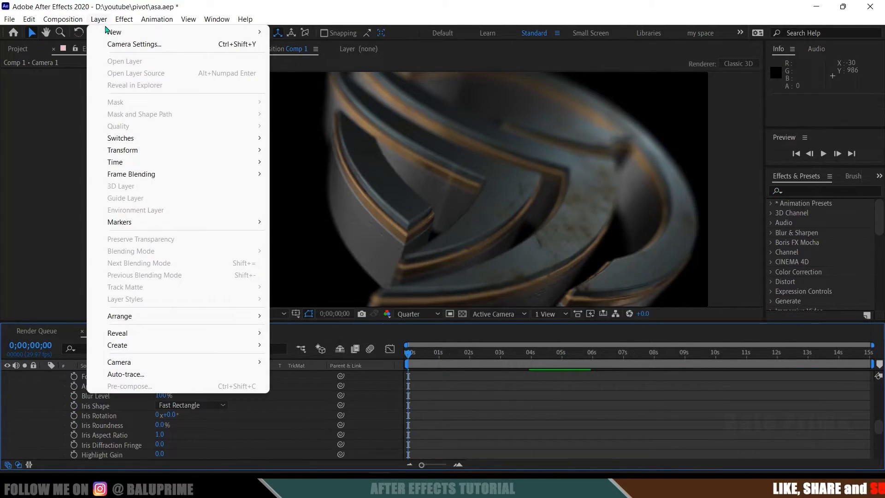
mouse_move(175, 32)
left_click(346, 50)
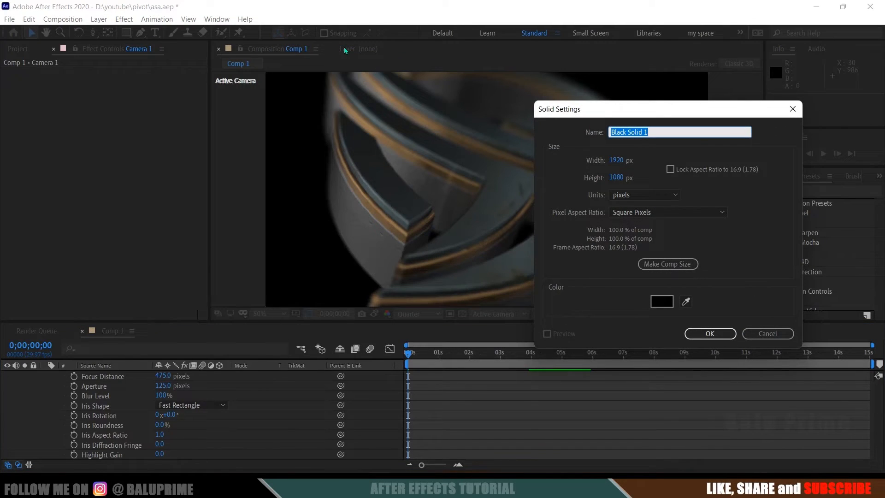
type("bg")
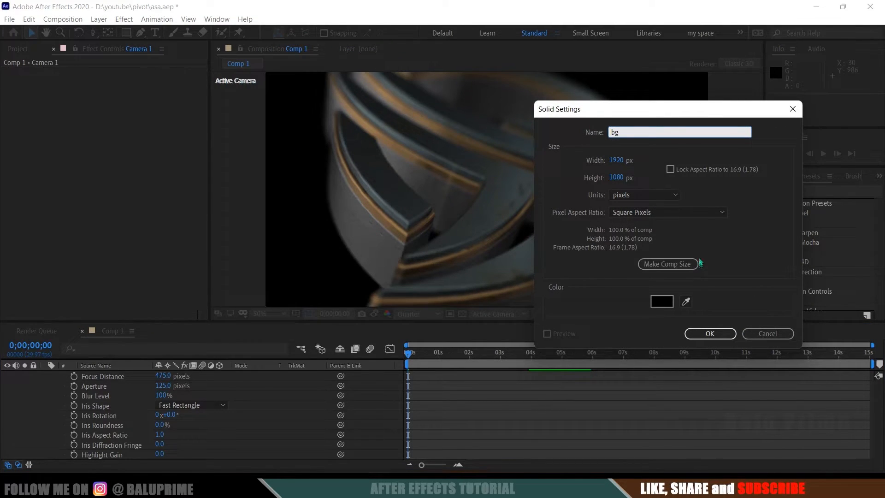
left_click(667, 263)
left_click(709, 332)
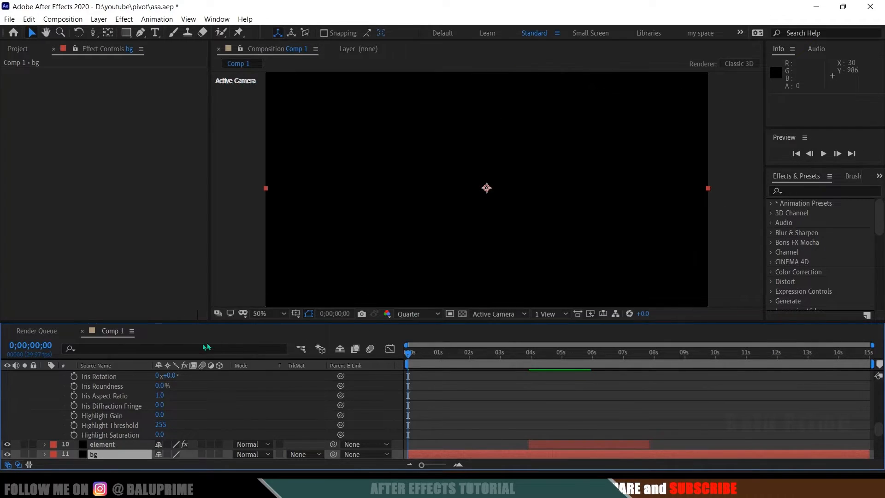
Move the bg layer beneath Bird logo.ai at the very bottom of the layer stack.
scroll(148, 403, "up", 3)
scroll(149, 404, "up", 3)
left_click_drag(104, 397, 118, 460)
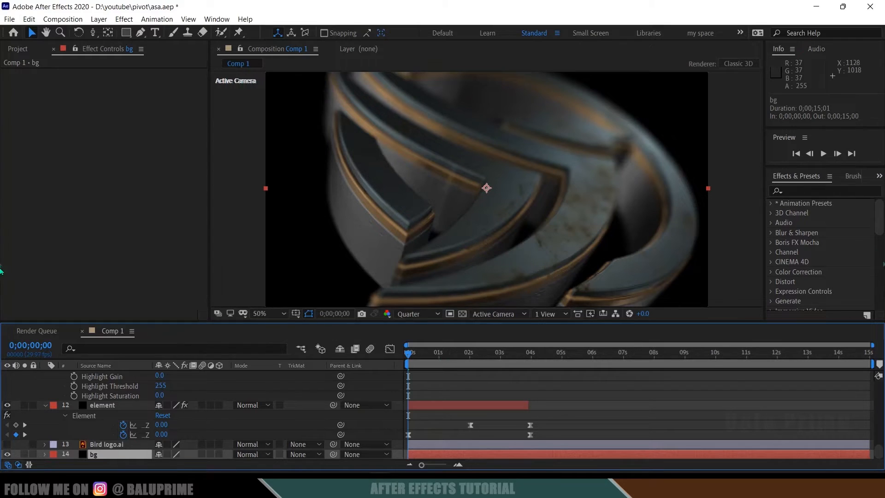
Find the Gradient Ramp effect by searching for ramp and apply it to the bg layer.
left_click(807, 192)
type("ramp")
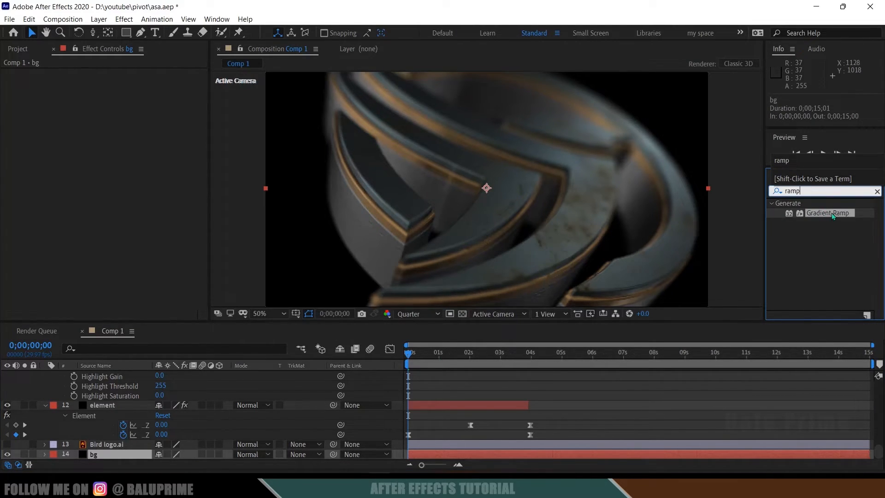
left_click_drag(821, 213, 96, 455)
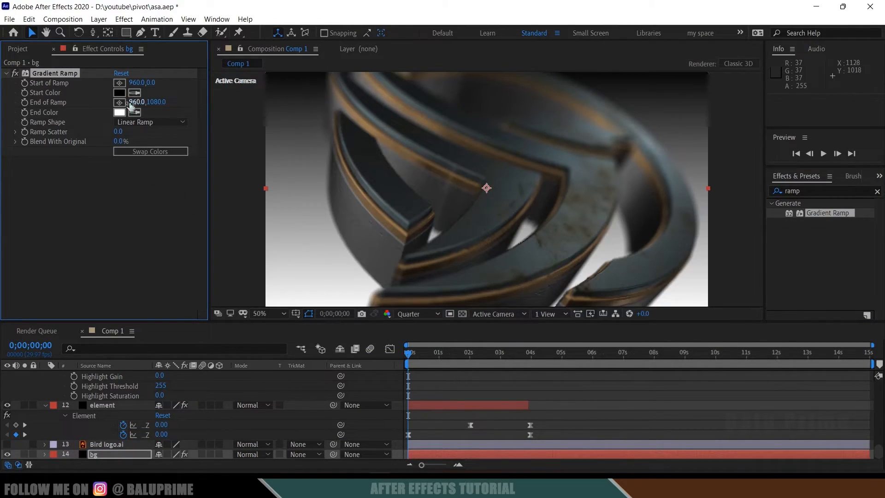
Keep the Gradient Ramp's Start Color black and set its End Color to dark red 330000.
left_click(119, 93)
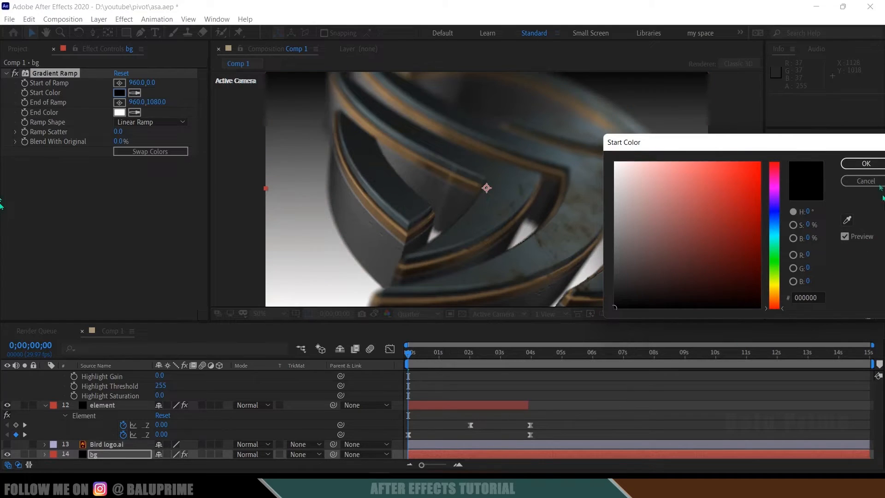
left_click(866, 164)
left_click(119, 113)
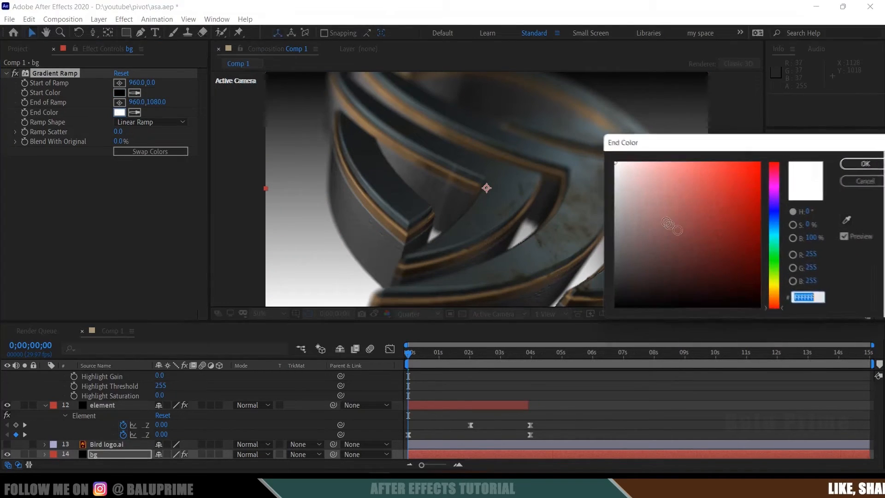
left_click(761, 254)
mouse_move(762, 255)
left_mouse_down()
mouse_move(791, 270)
mouse_move(804, 257)
mouse_move(824, 279)
left_mouse_up()
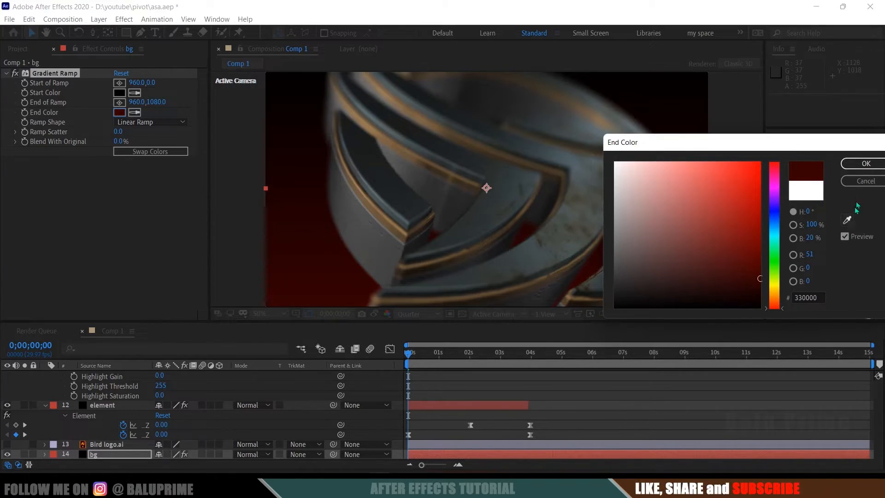
left_click(860, 165)
Change the ramp shape to Radial Ramp and, viewing 0;00;13;09, set its start to 960, 553 and its end to 960, 1855.
left_click(163, 122)
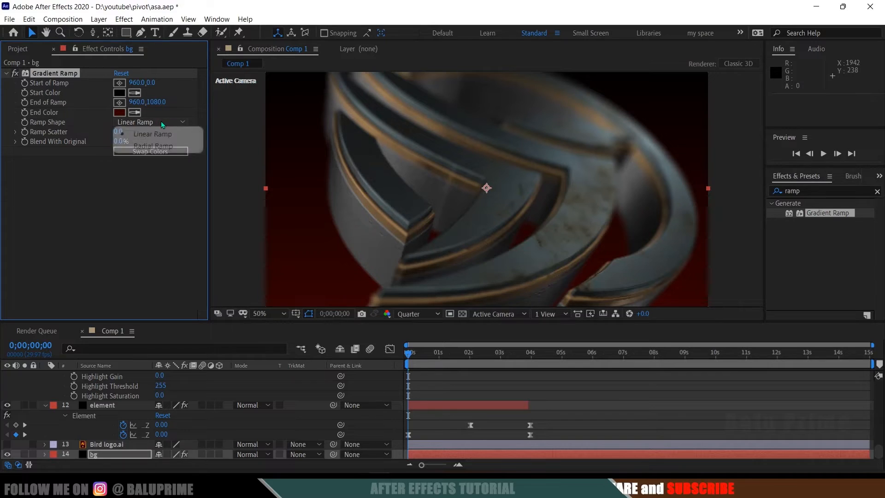
left_click(155, 145)
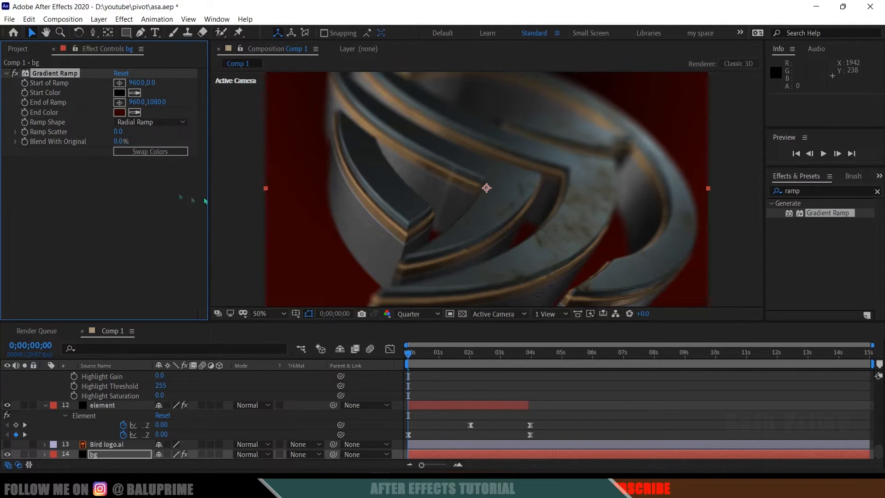
left_click(817, 357)
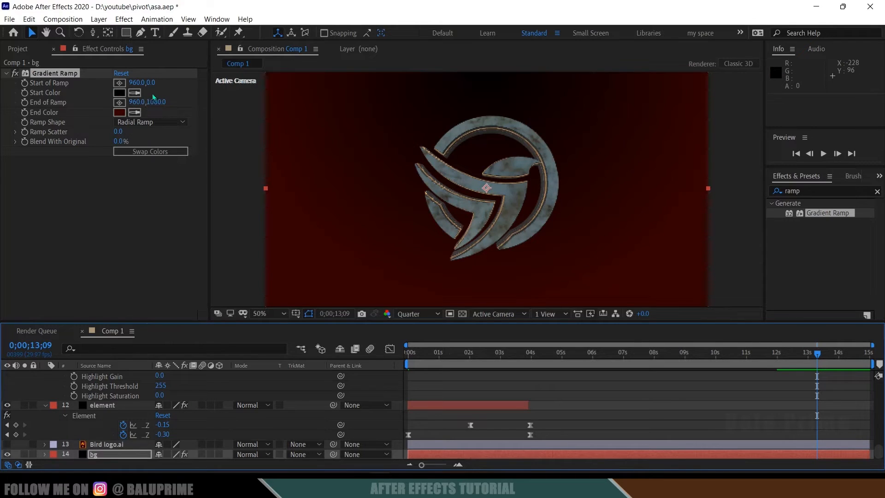
left_click_drag(149, 83, 201, 80)
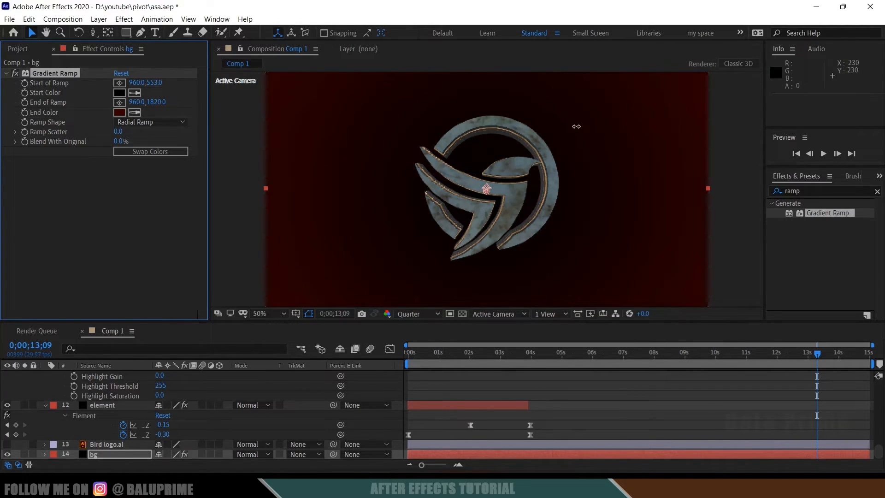
Preview the animation up to 0;00;03;00, then enable Ambient Occlusion with SSAO Intensity 5 on the first shot's element layer.
key("space")
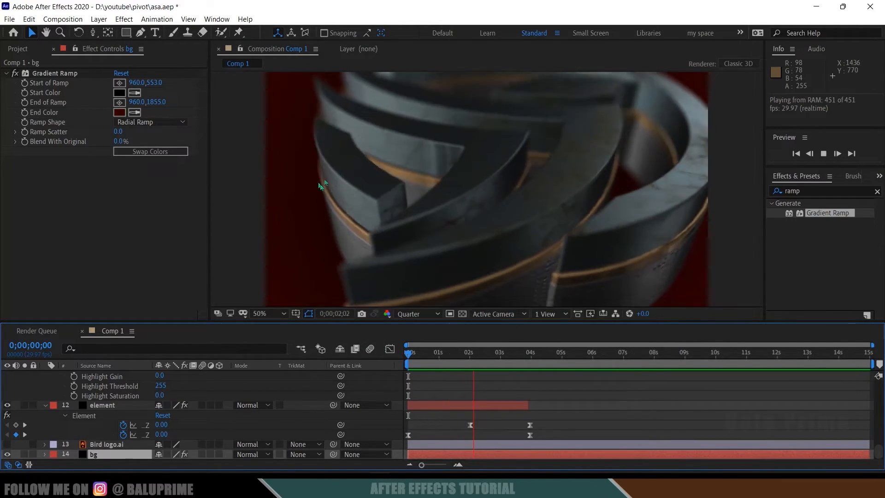
key("space")
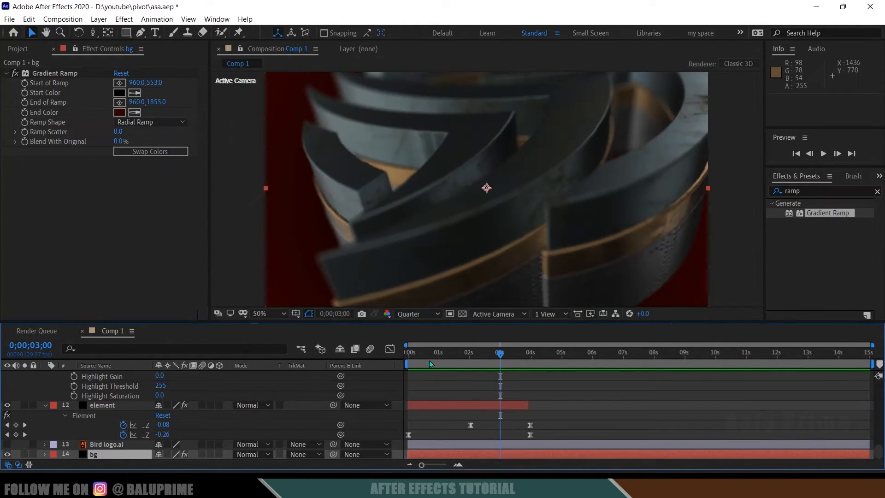
left_click(436, 405)
scroll(100, 201, "down", 15)
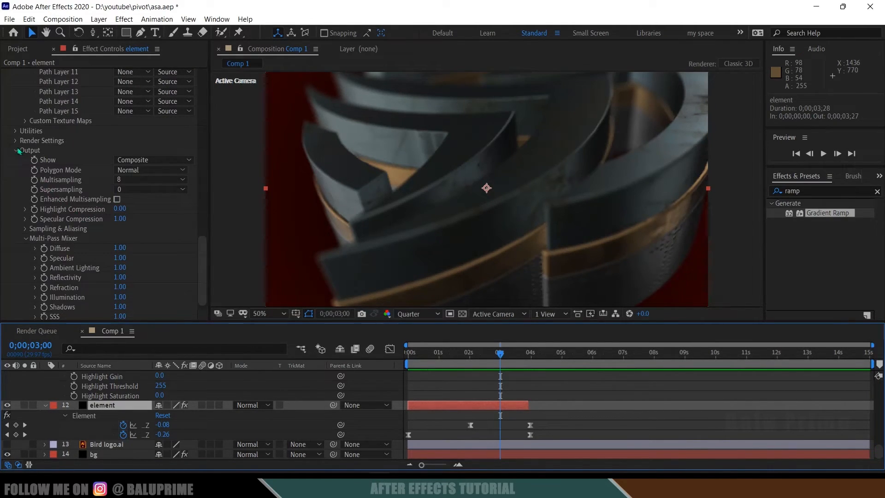
left_click(16, 140)
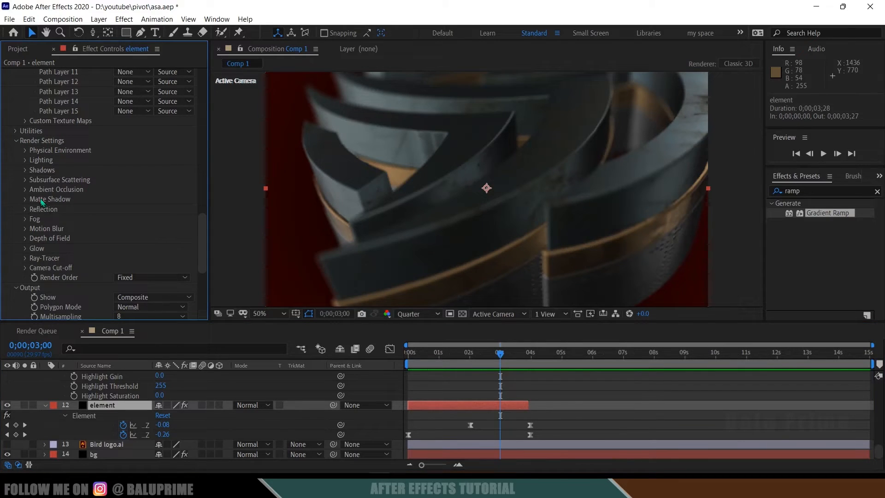
left_click(25, 190)
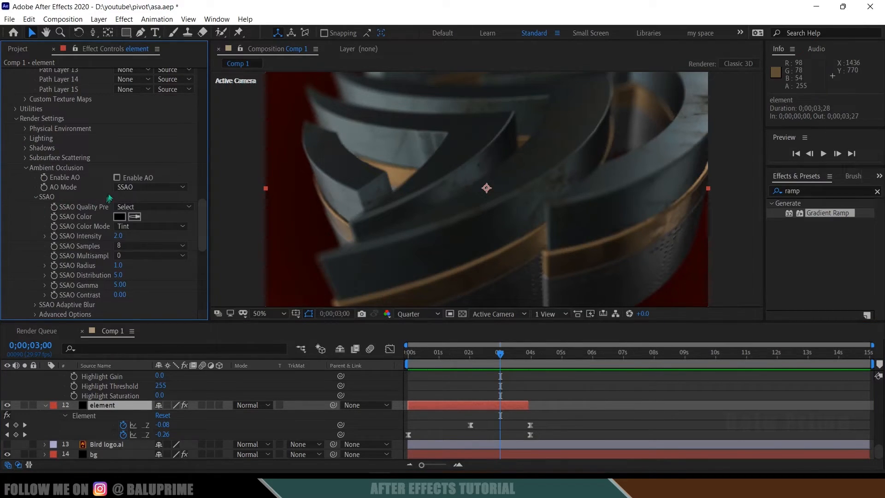
left_click(117, 178)
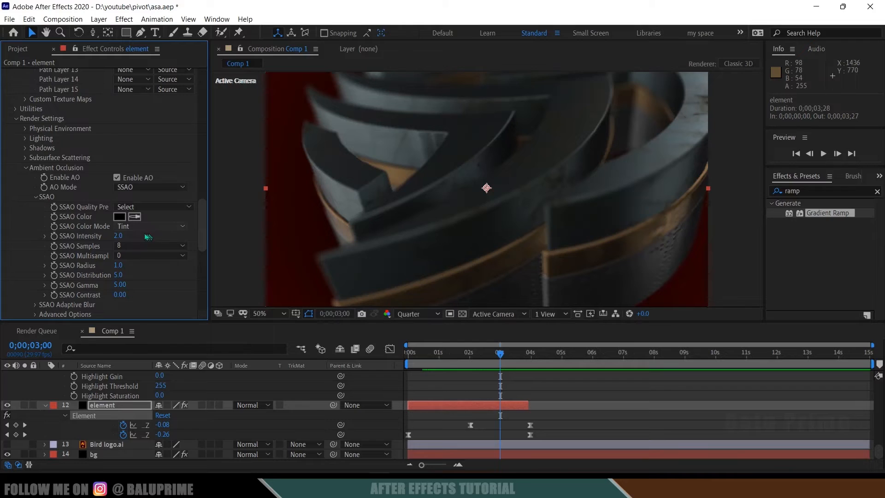
type("5")
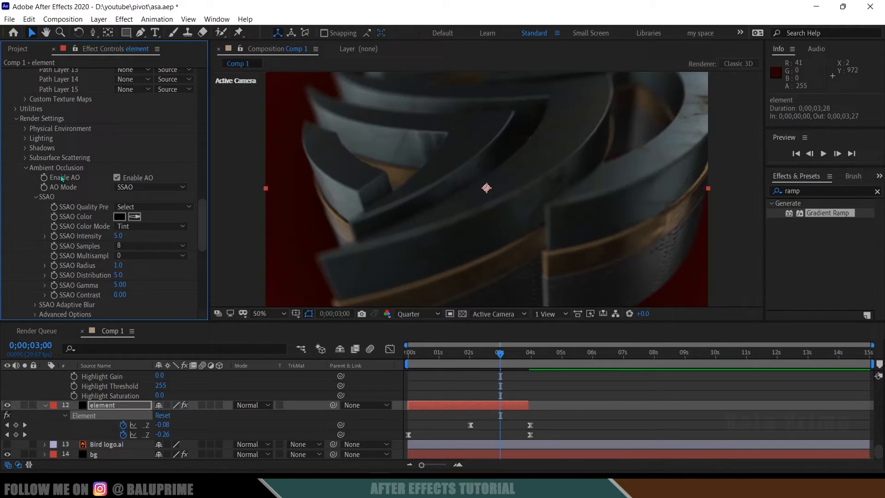
At 0;00;05;20, enable Ambient Occlusion on the second shot's element layer and set its SSAO Intensity to 5.
scroll(637, 405, "up", 5)
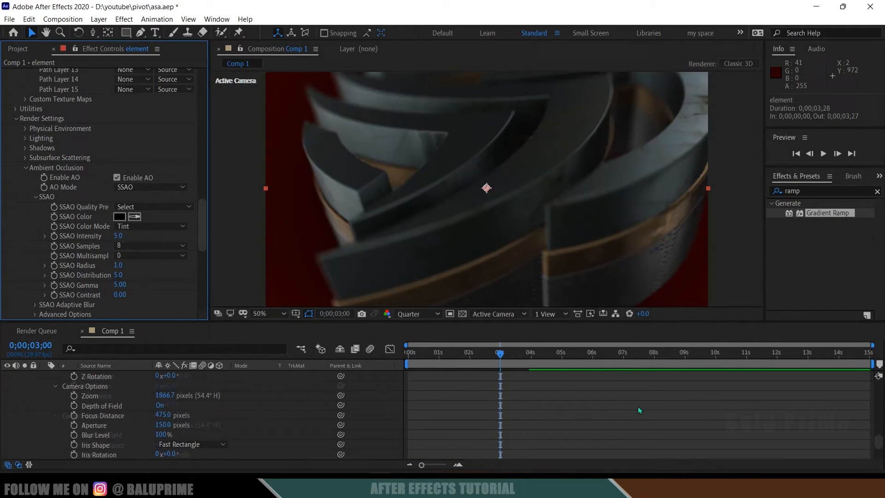
left_click(618, 416)
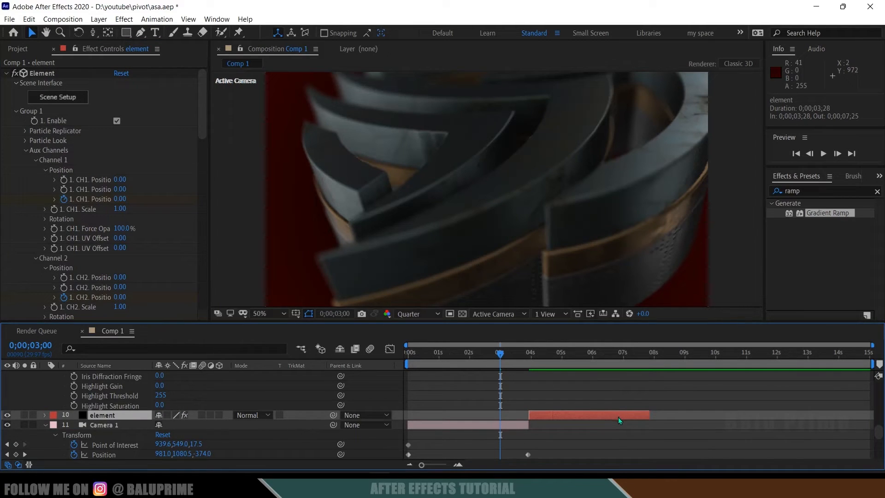
left_click(582, 355)
scroll(74, 234, "down", 20)
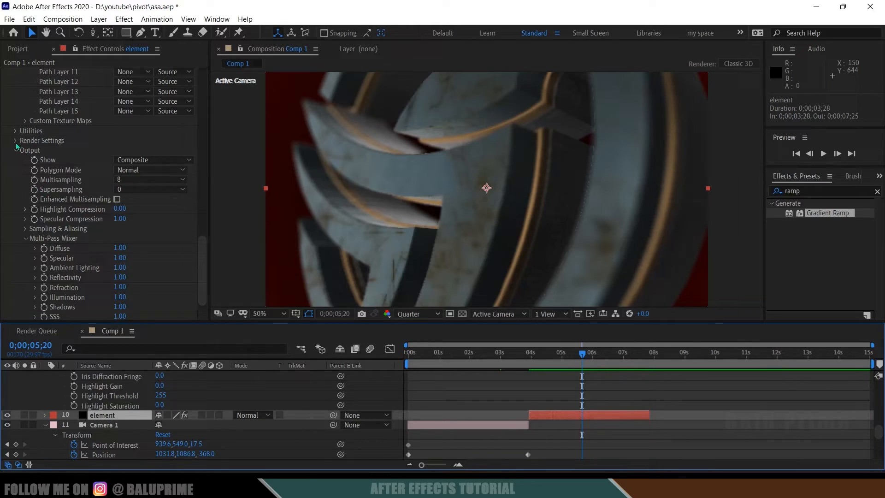
left_click(16, 141)
left_click(25, 189)
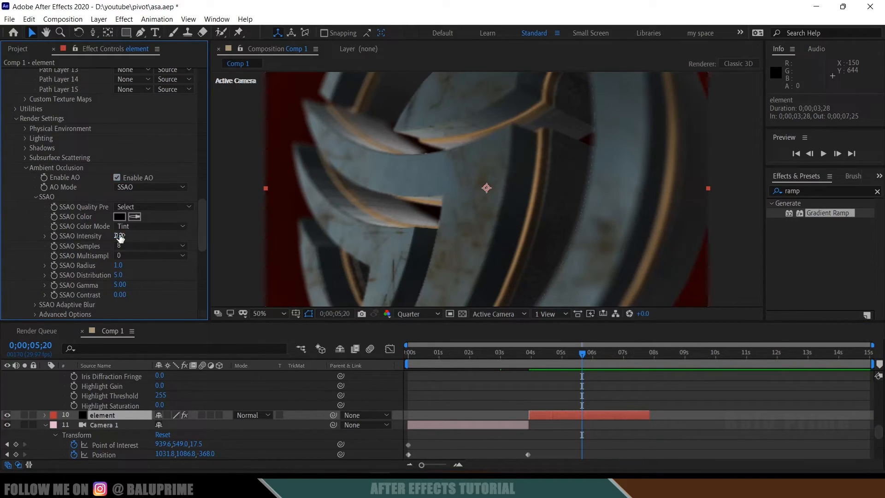
left_click(119, 236)
type("5")
key("Return")
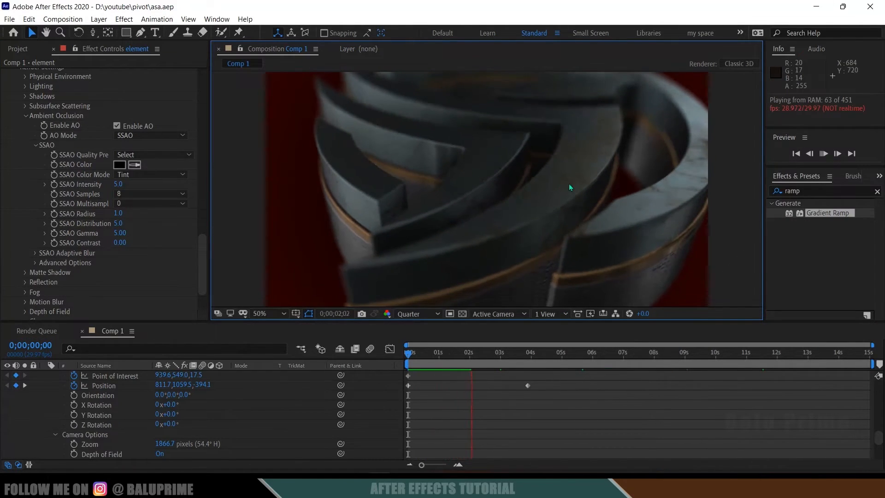
Open Scene Setup for the first shot's element layer and show the environment in its preview, viewing the logo from the front.
left_click(458, 354)
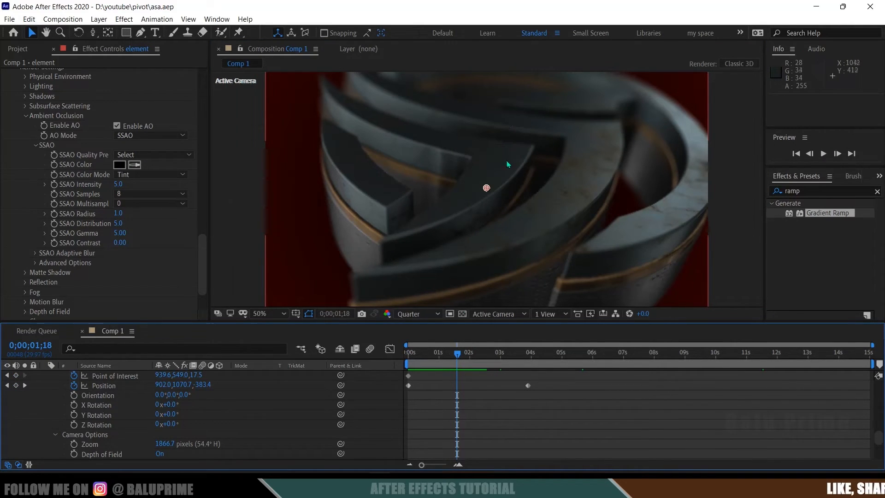
scroll(514, 408, "down", 8)
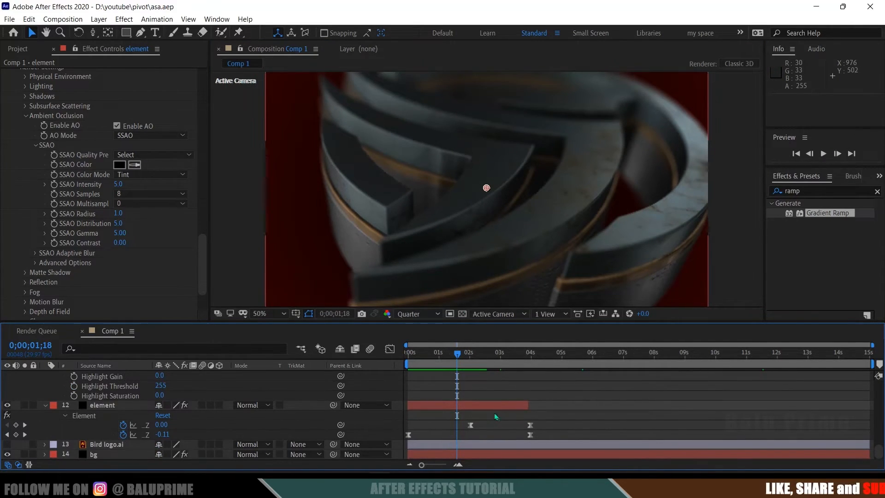
left_click(480, 406)
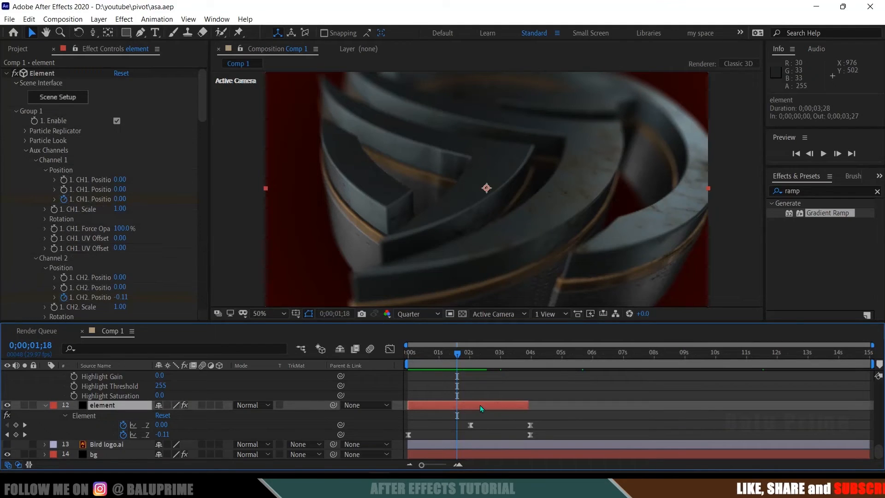
left_click(54, 98)
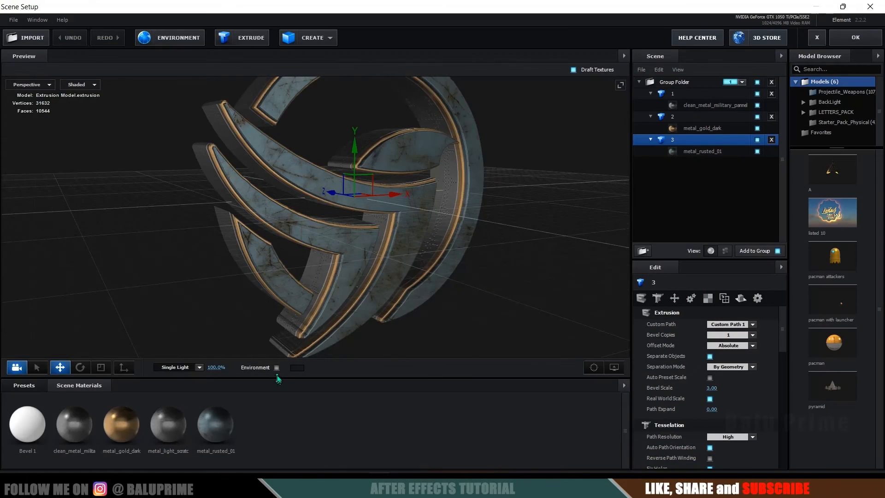
left_click(277, 367)
left_click_drag(440, 307, 290, 229)
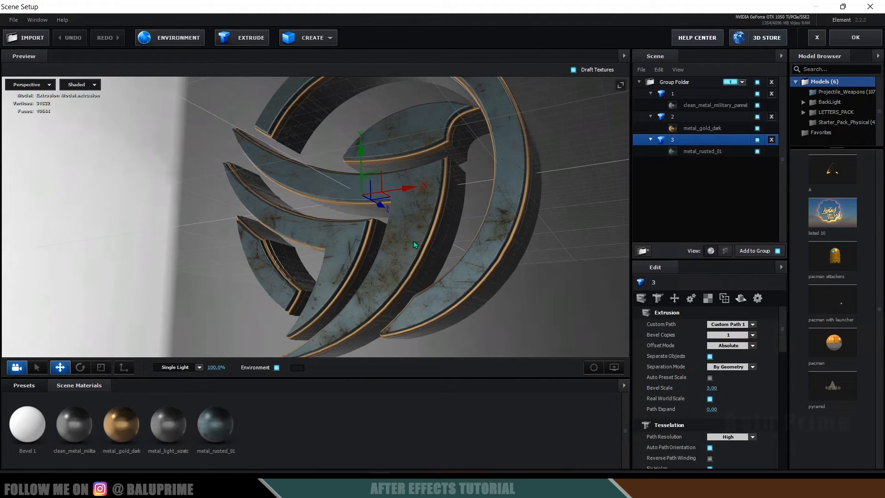
left_click_drag(413, 240, 427, 241)
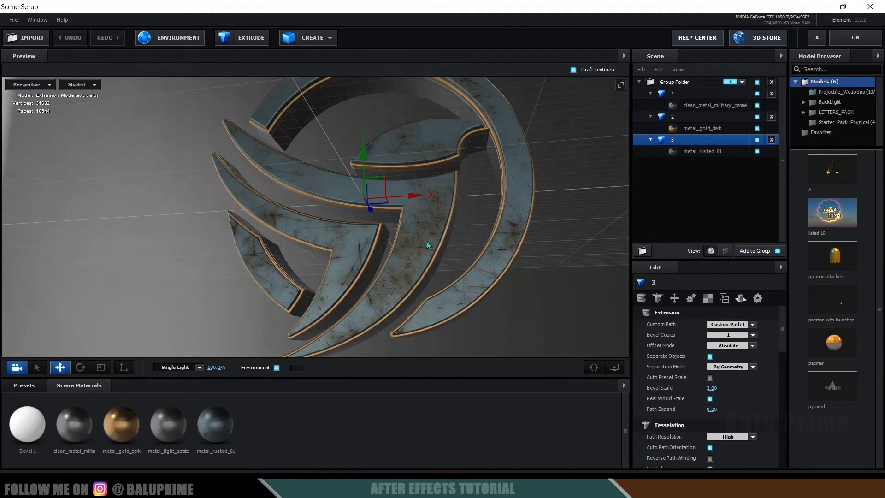
Replace the scene's environment texture with BackLight_2K_26.dds from the BackLight_2K folder in BackLight_Environments.
left_click(170, 39)
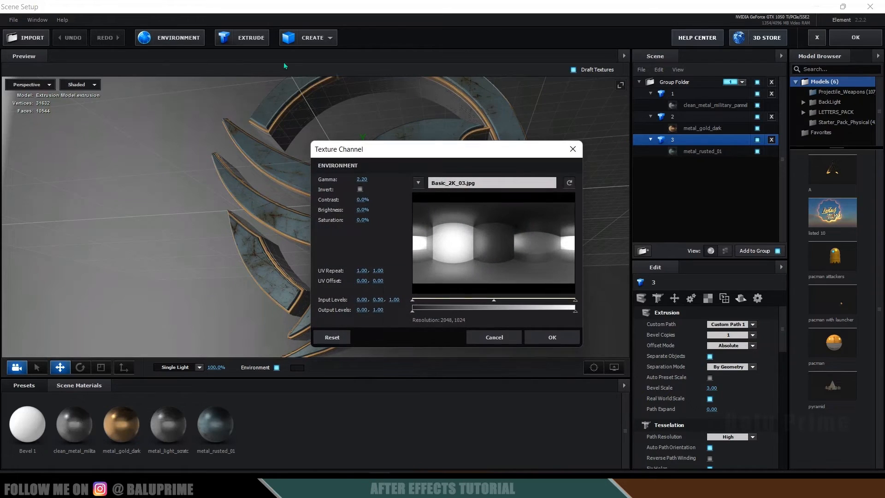
left_click(473, 184)
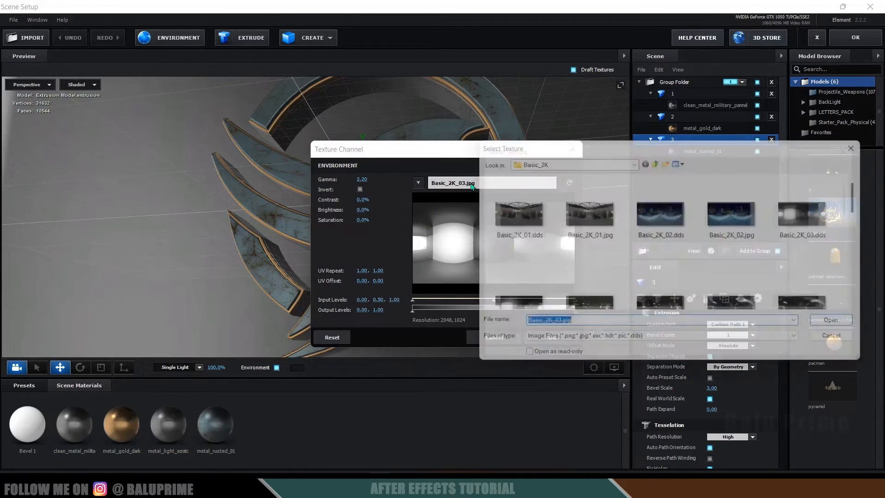
left_click(656, 164)
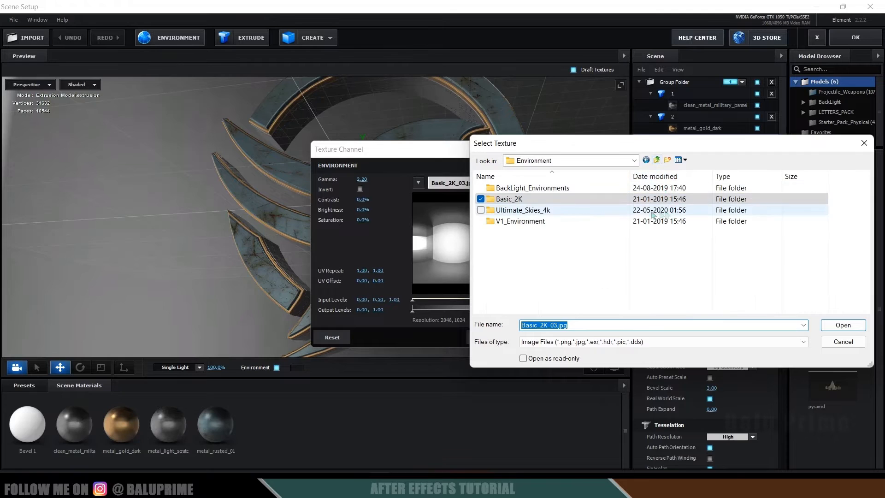
double_click(530, 189)
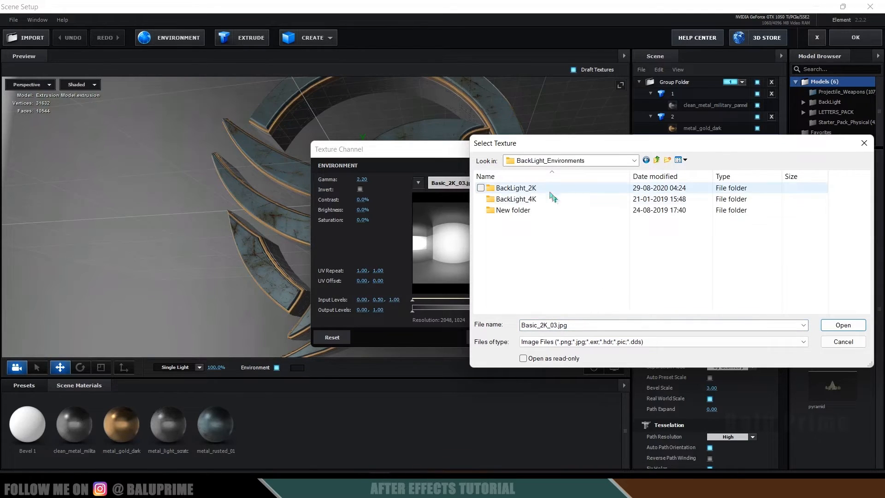
double_click(521, 188)
scroll(671, 246, "down", 3)
scroll(671, 247, "down", 15)
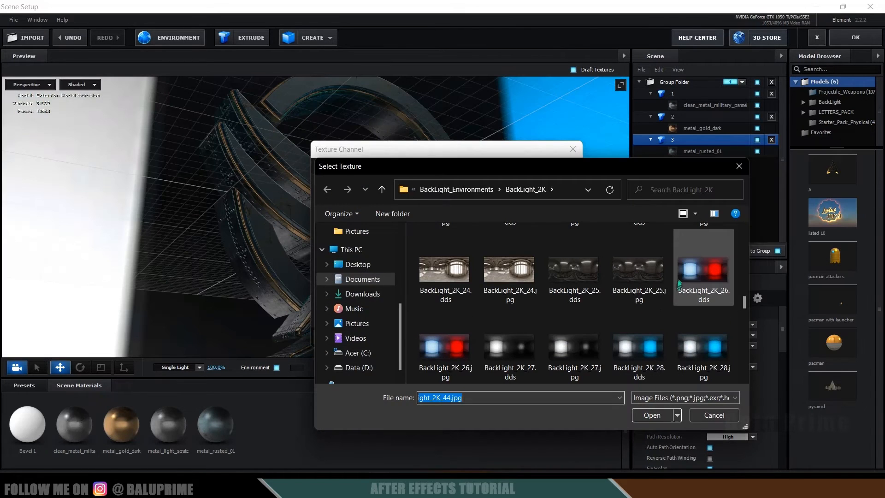
left_click(680, 283)
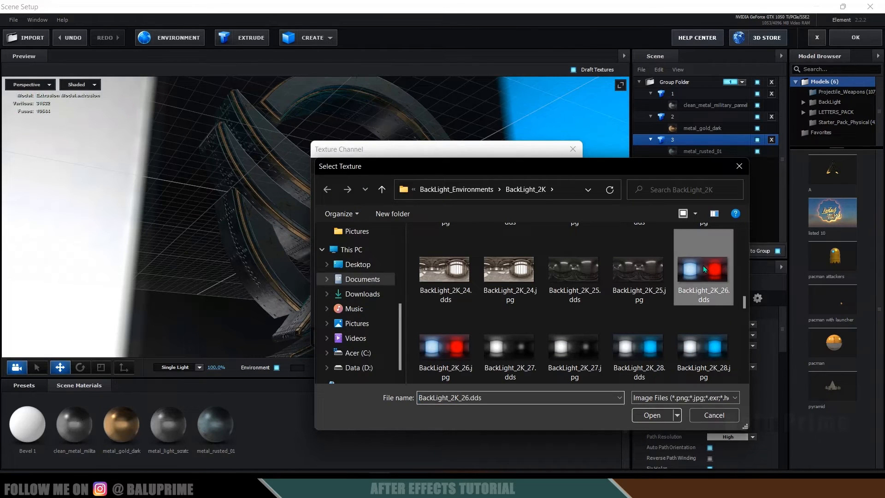
left_click(655, 420)
left_click(549, 336)
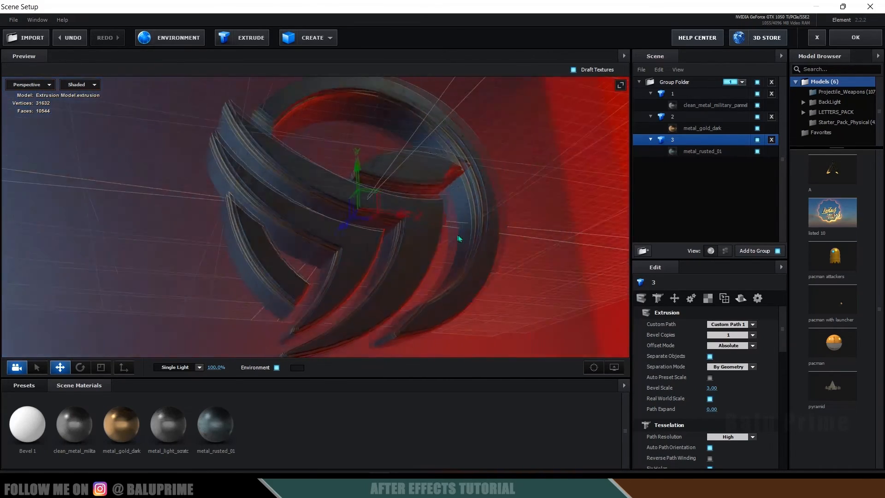
left_click_drag(459, 238, 432, 240)
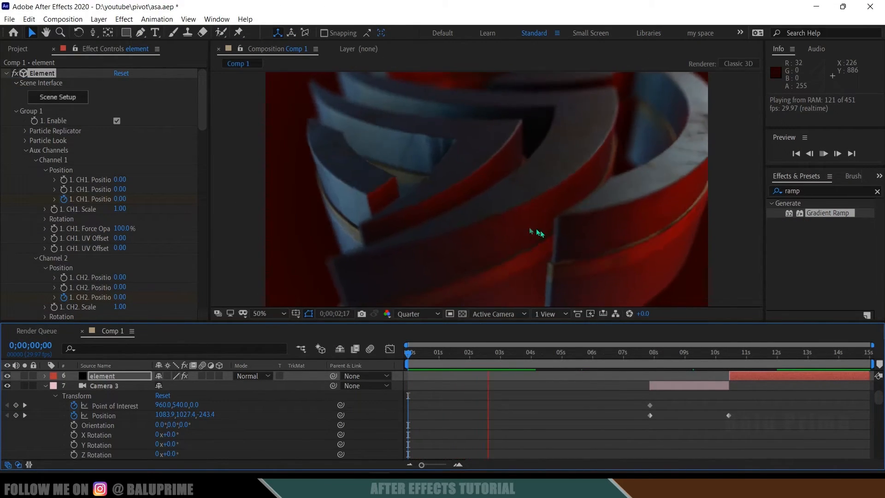
At 0;00;00;00, keyframe the first shot's Y Rotation Environment at 0° under Physical Environment.
key("space")
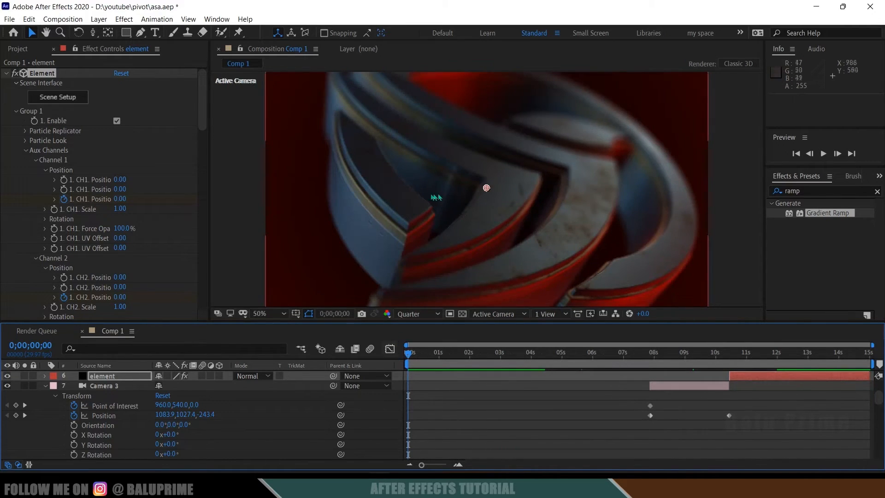
scroll(499, 416, "down", 8)
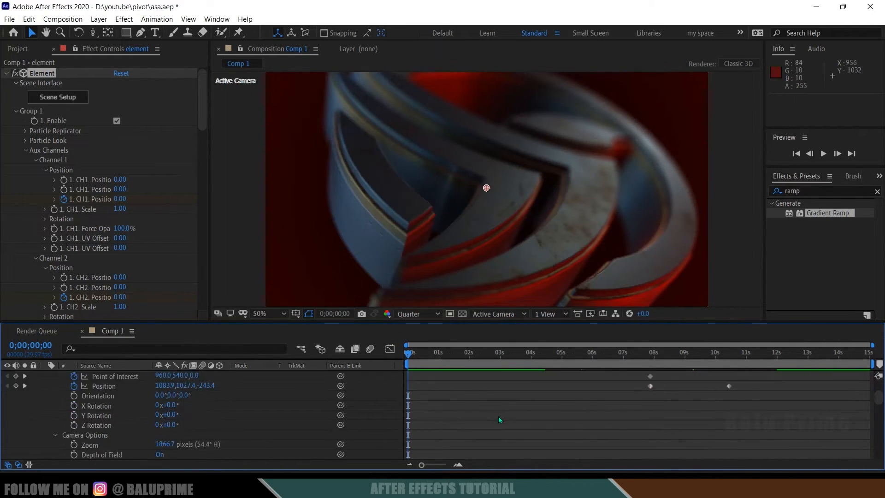
scroll(455, 410, "down", 5)
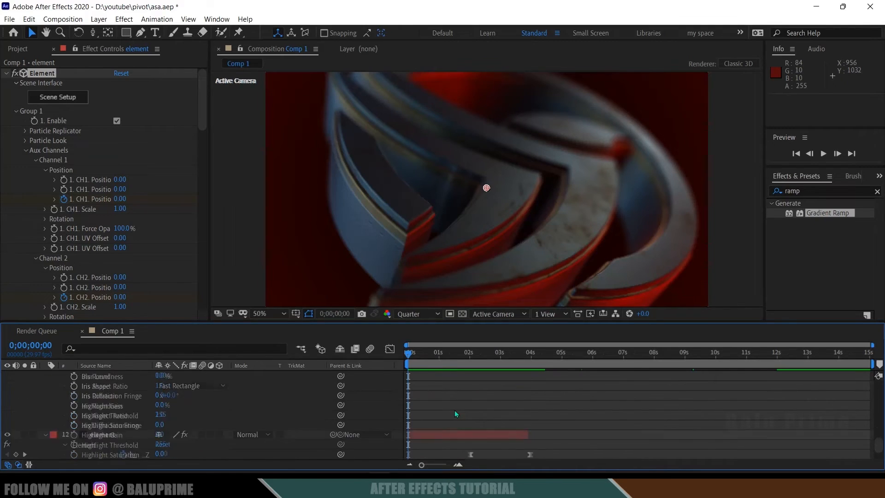
left_click(450, 406)
scroll(110, 189, "down", 15)
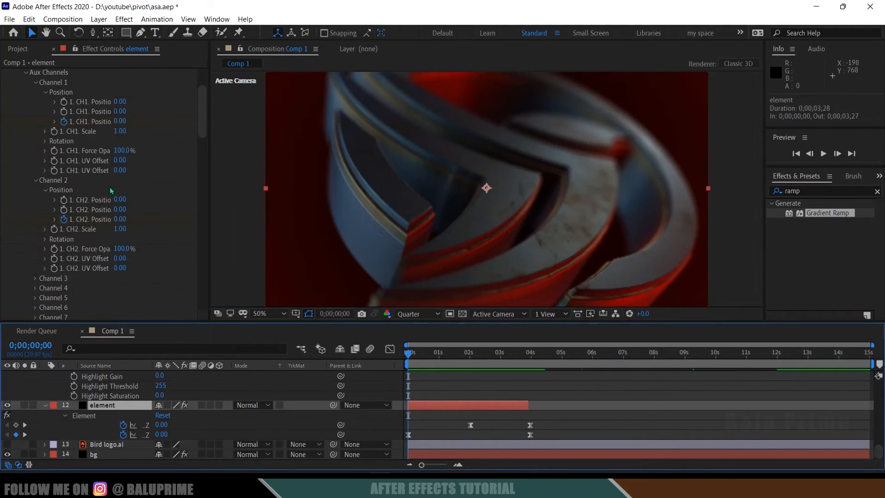
scroll(109, 187, "down", 10)
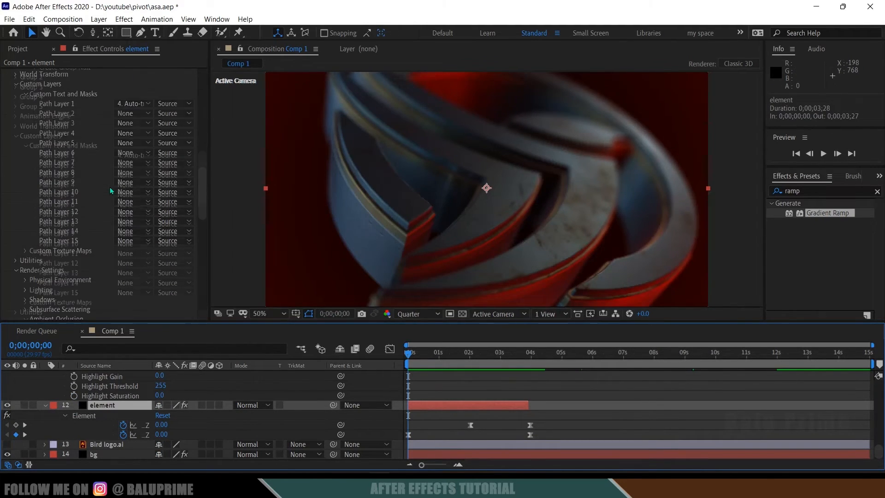
scroll(62, 187, "down", 1)
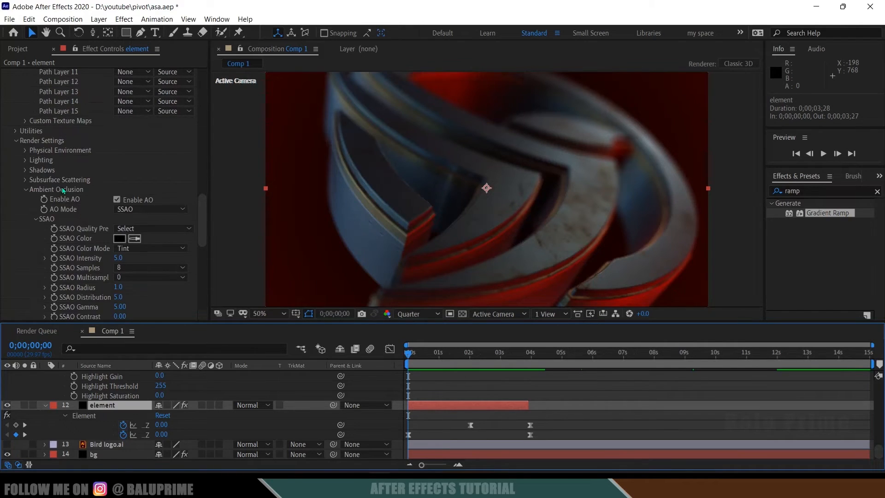
left_click(26, 151)
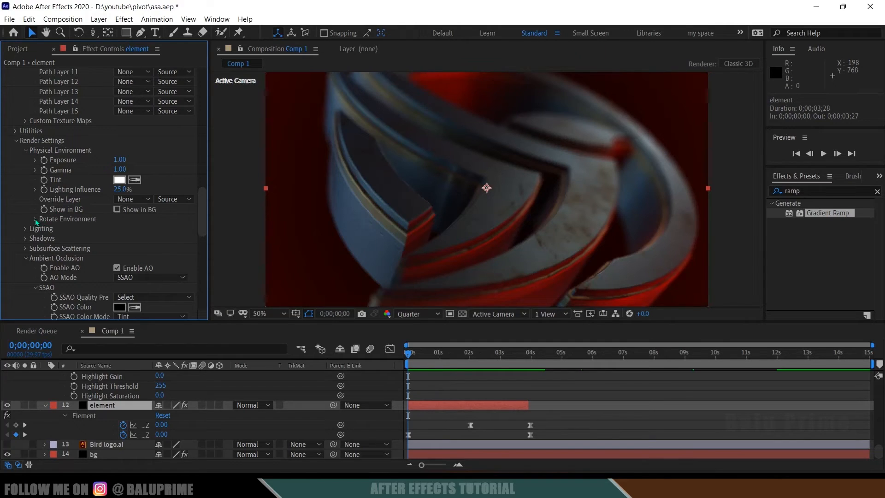
left_click(35, 219)
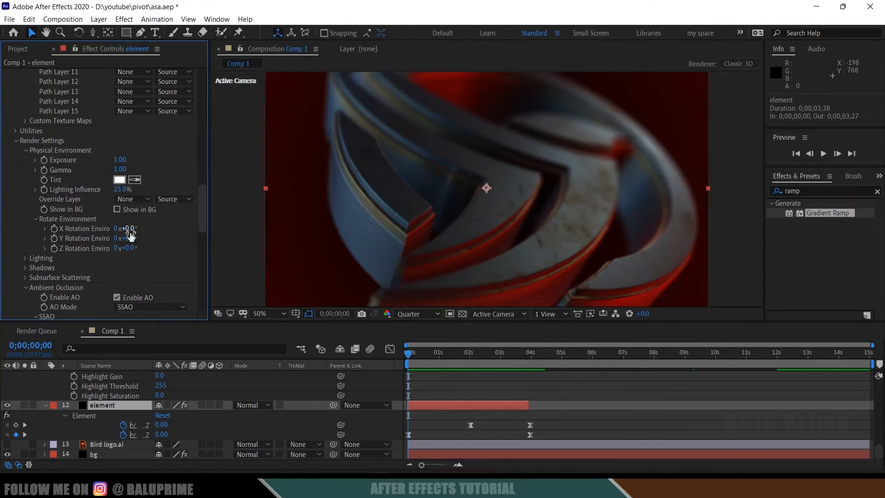
mouse_move(129, 241)
left_mouse_down()
mouse_move(178, 236)
mouse_move(132, 241)
left_mouse_up()
type("0")
key("Return")
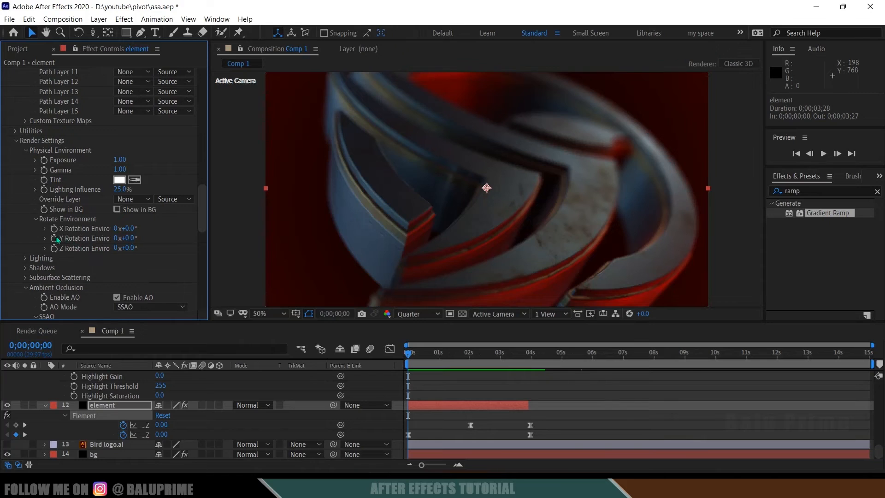
At the layer's out point, 0;00;03;27, set Y Rotation Environment to 25° and preview the shot from its start.
left_click(486, 408)
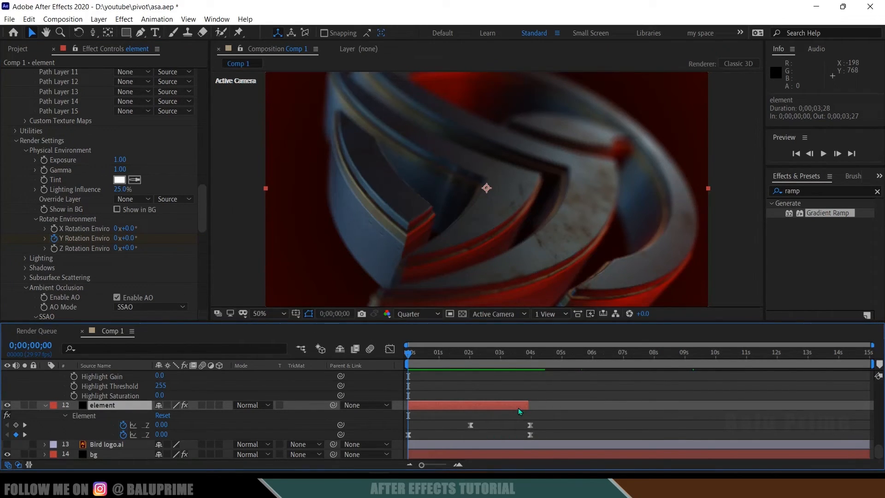
key("o")
left_click(131, 239)
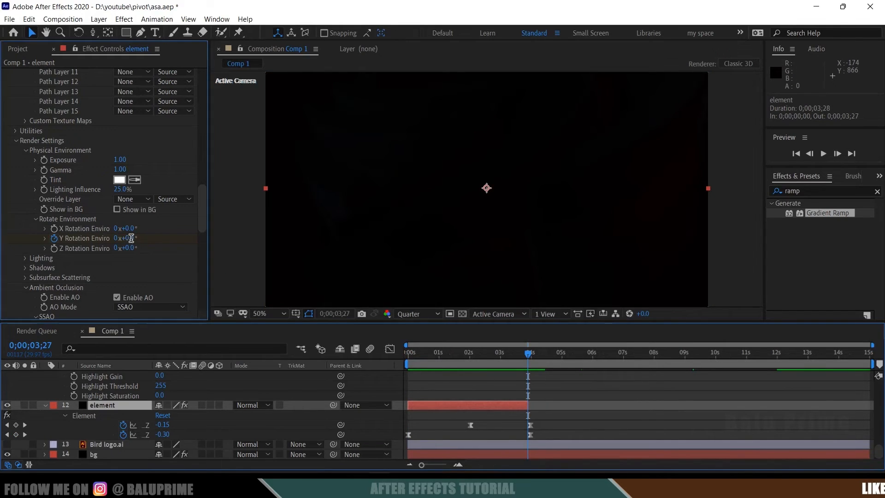
type("25")
key("Return")
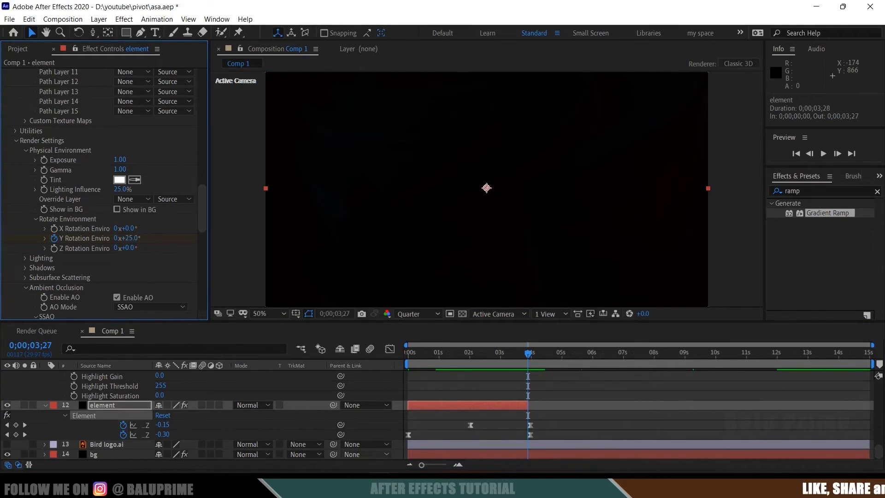
key("i")
key("space")
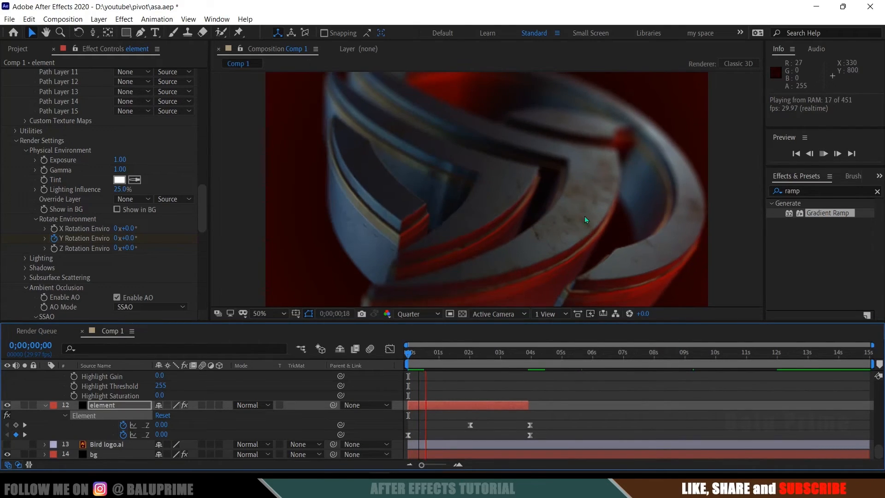
key("space")
At 0;00;01;05, try the Dramatic and Stylized lighting presets on the first shot's element layer, and set Add Lighting to Spot Blue.
scroll(111, 254, "down", 2)
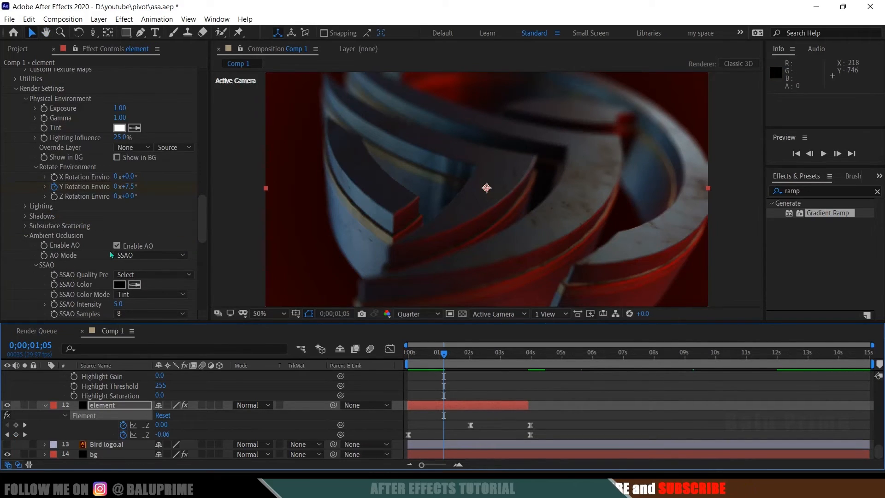
left_click(25, 208)
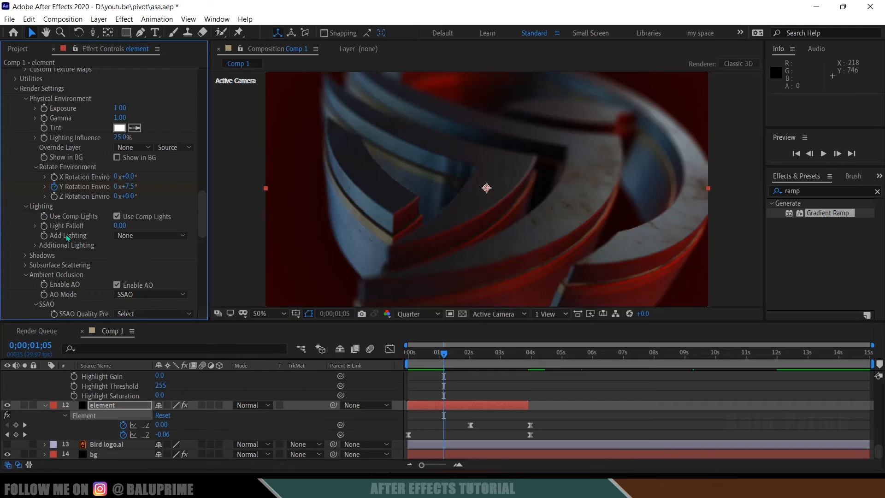
left_click(141, 240)
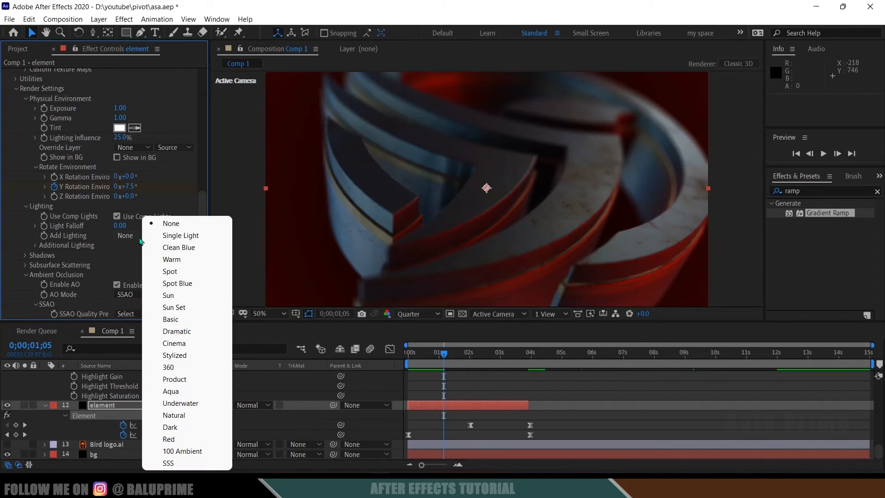
left_click(181, 332)
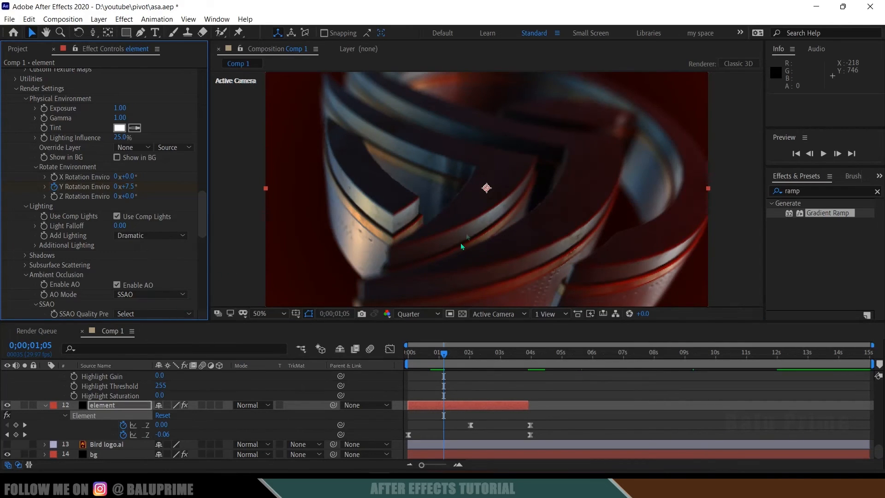
left_click(137, 237)
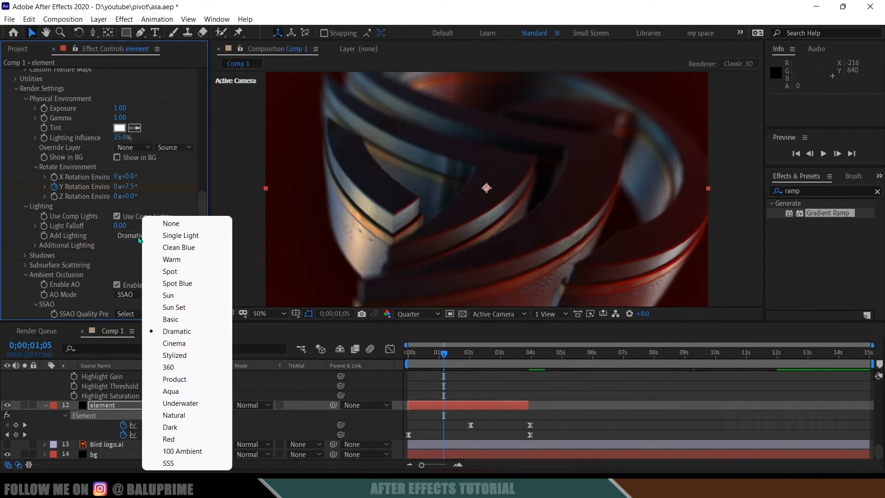
left_click(192, 356)
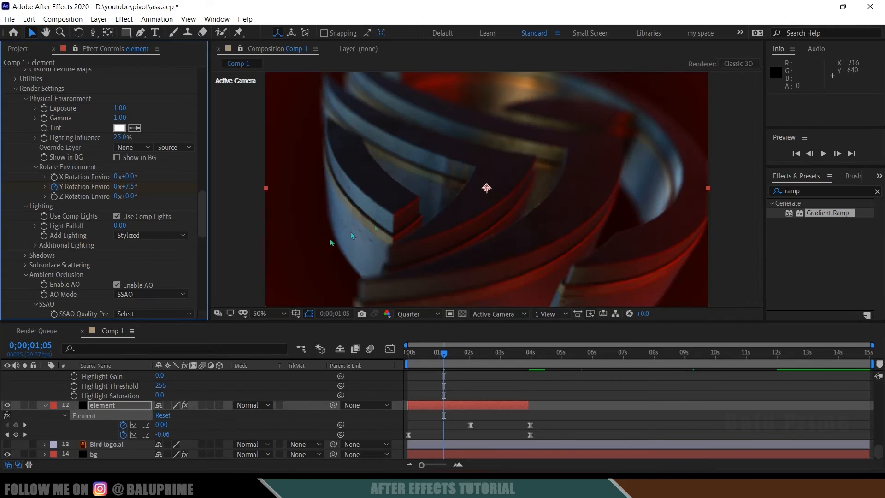
left_click(148, 236)
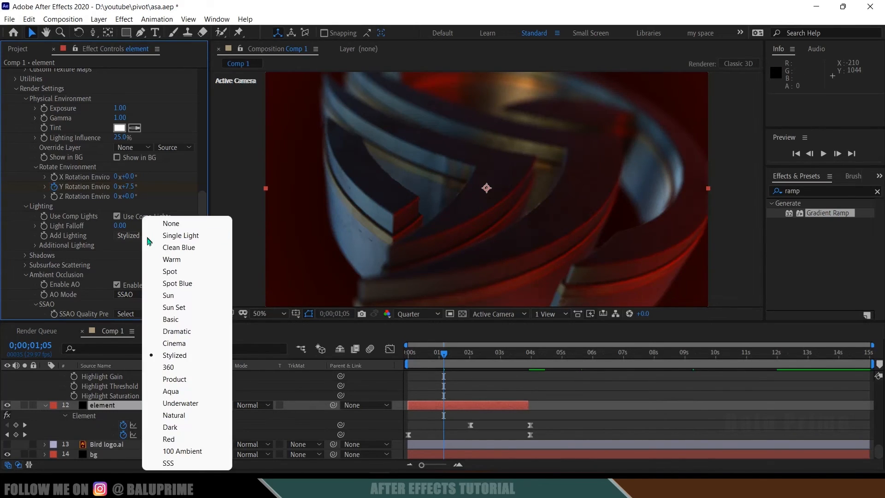
left_click(180, 284)
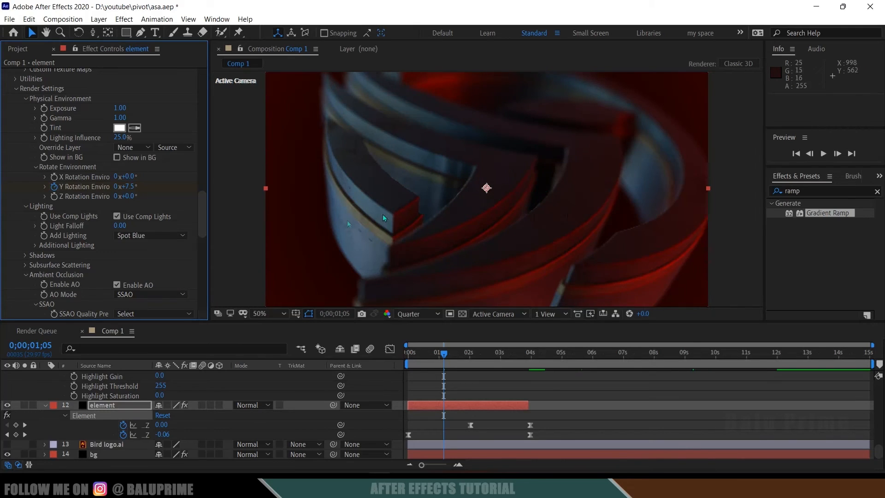
Try and preview the Underwater lighting preset on the first shot's element layer, and set Add Lighting to Dramatic.
left_click(167, 243)
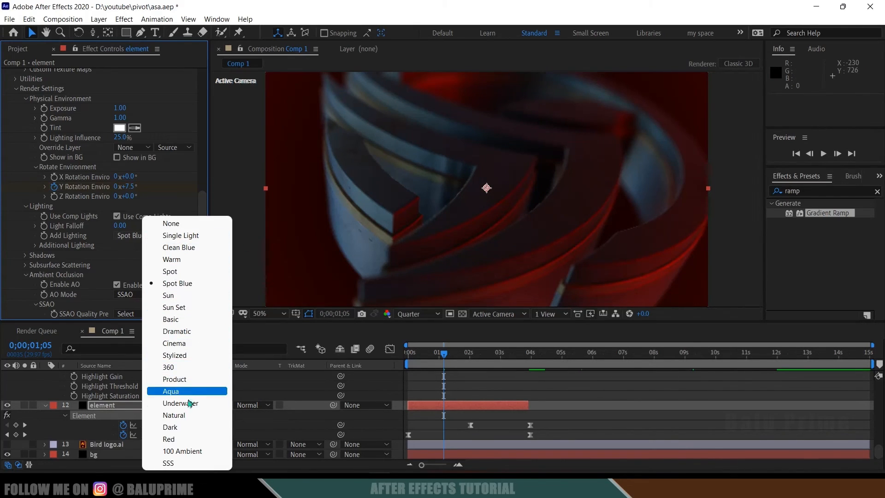
left_click(189, 403)
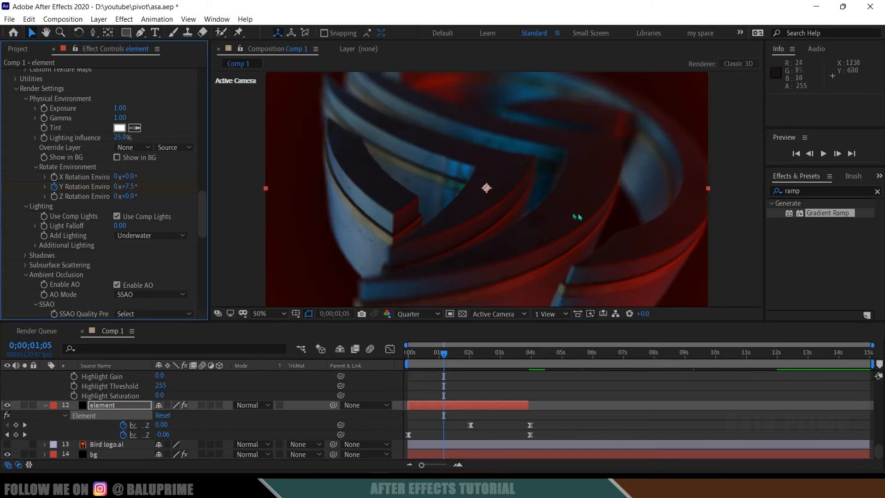
key("space")
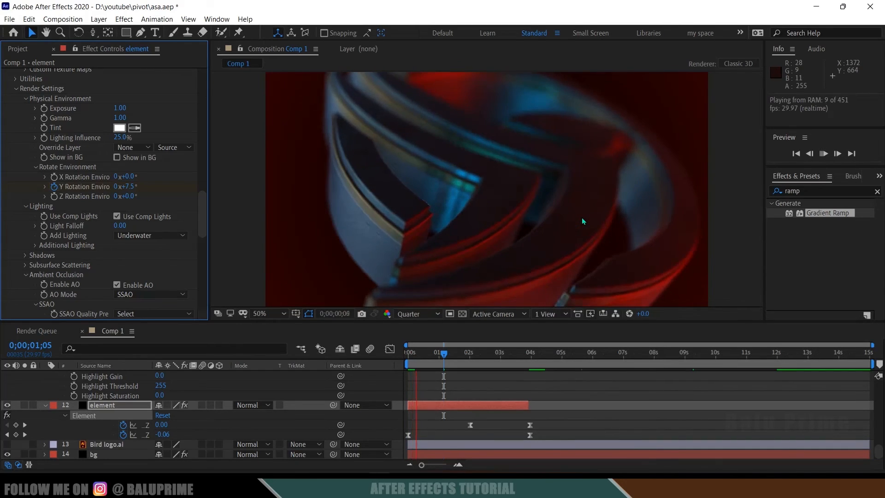
key("space")
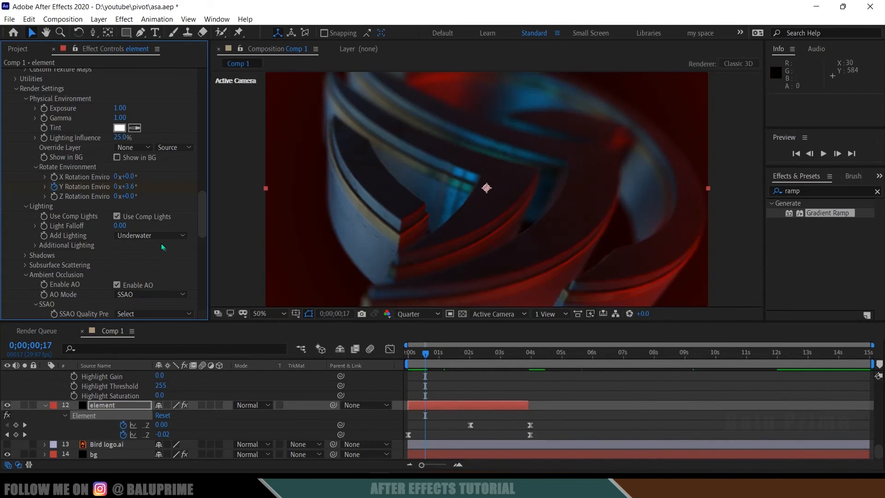
left_click(157, 236)
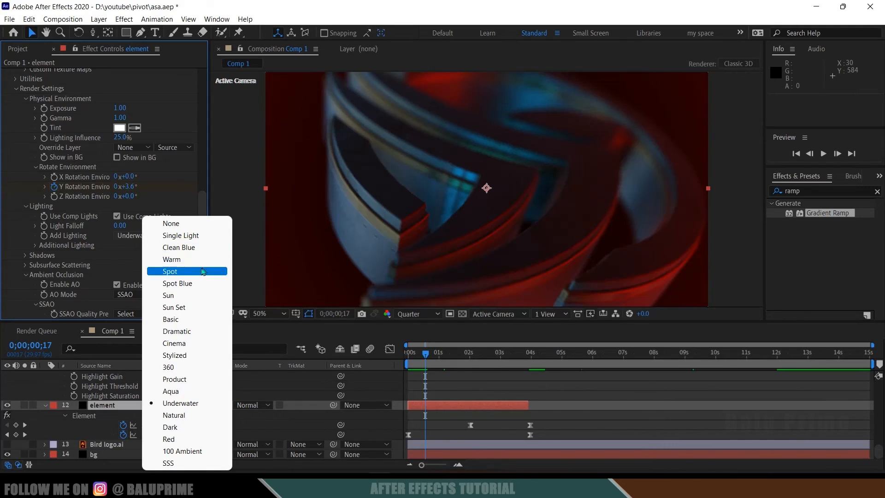
left_click(176, 331)
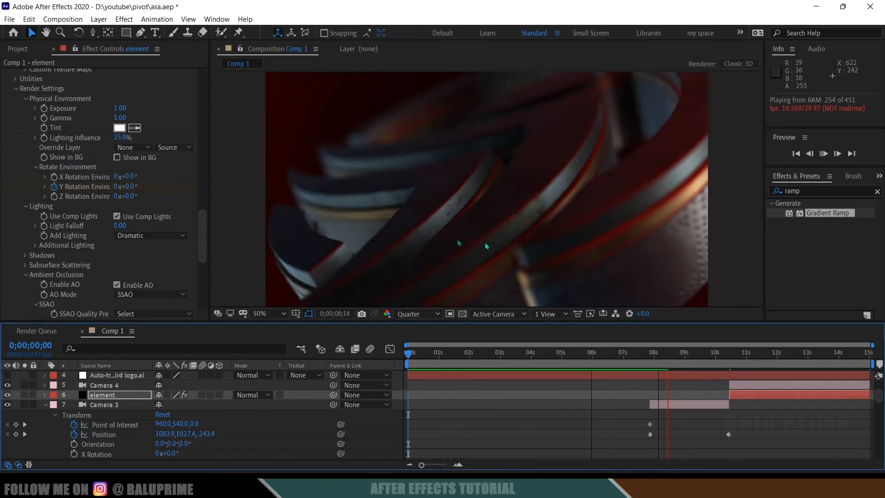
Add a white Parallel light named Parallel Light 1 above the topmost adjustment layer in Comp 1.
scroll(96, 406, "up", 5)
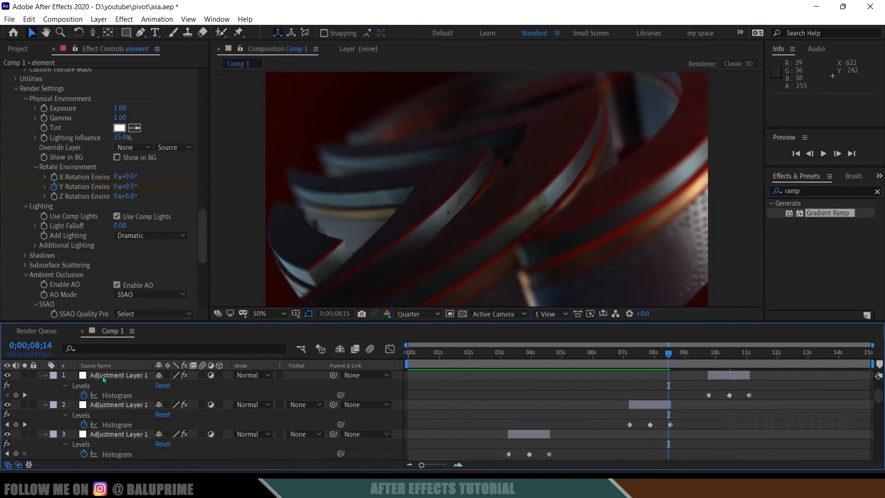
left_click(102, 376)
left_click(99, 19)
mouse_move(115, 32)
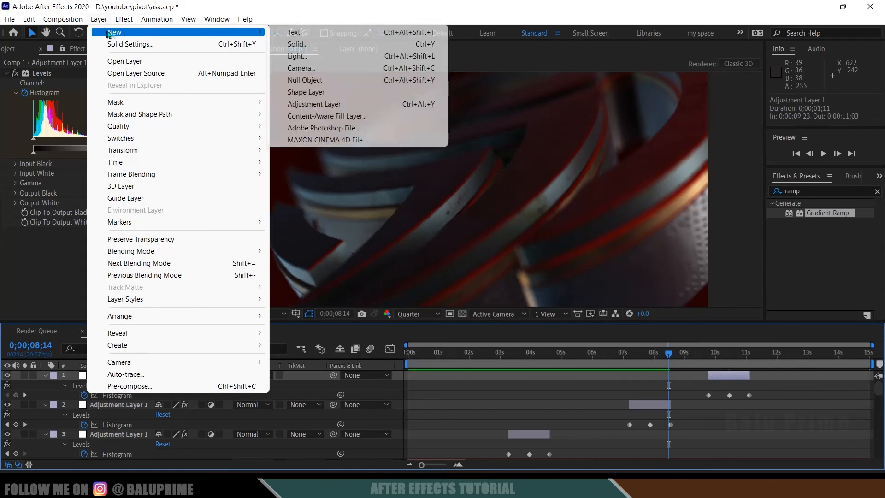
left_click(351, 56)
left_click(756, 150)
left_click(764, 162)
left_click(728, 186)
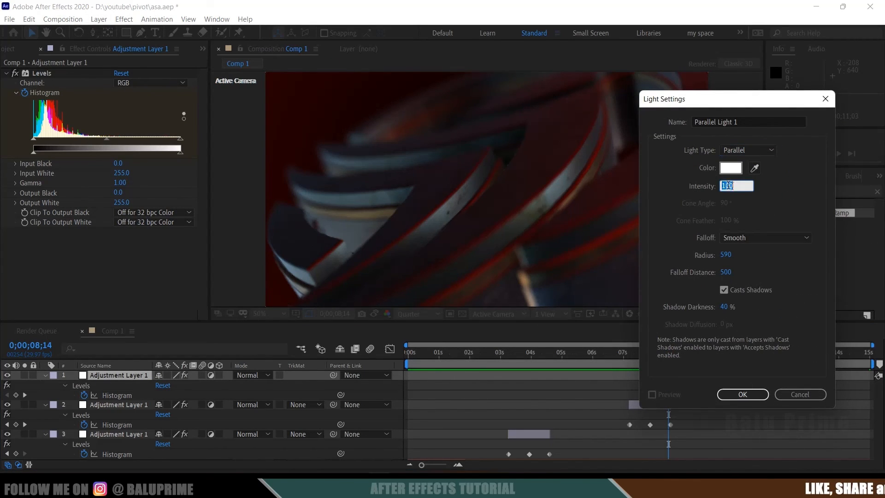
key("Return")
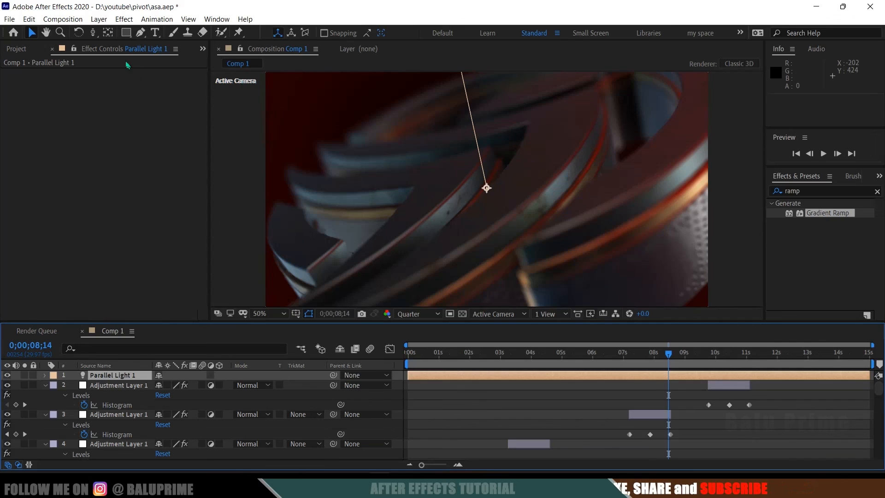
Set the parallel light's intensity to 200 and preview the animation from its start.
left_click(99, 19)
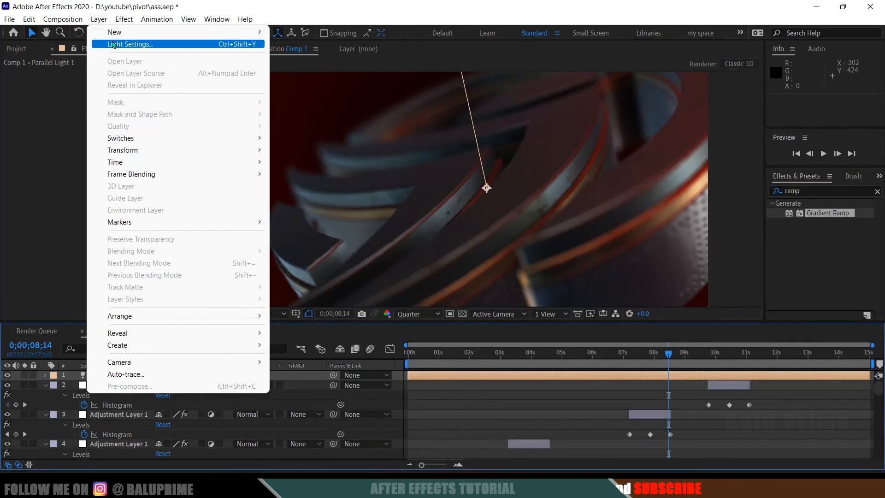
left_click(130, 43)
left_click(727, 187)
type("200")
key("Return")
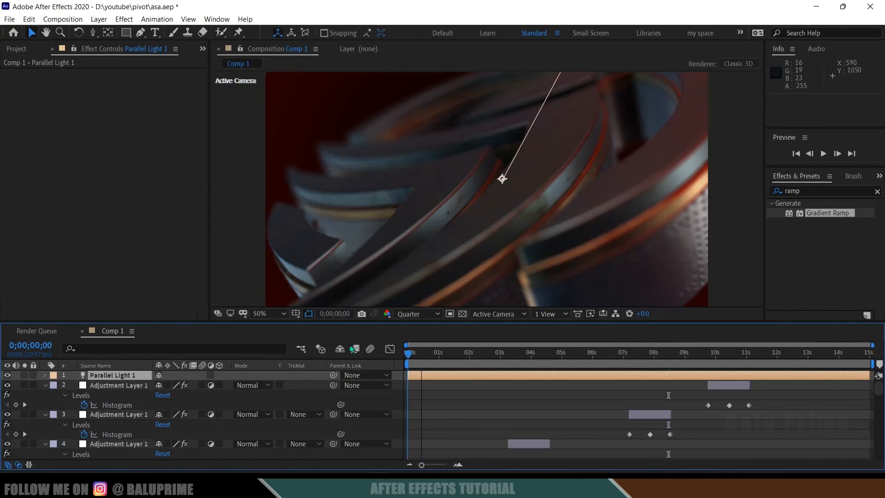
key("Home")
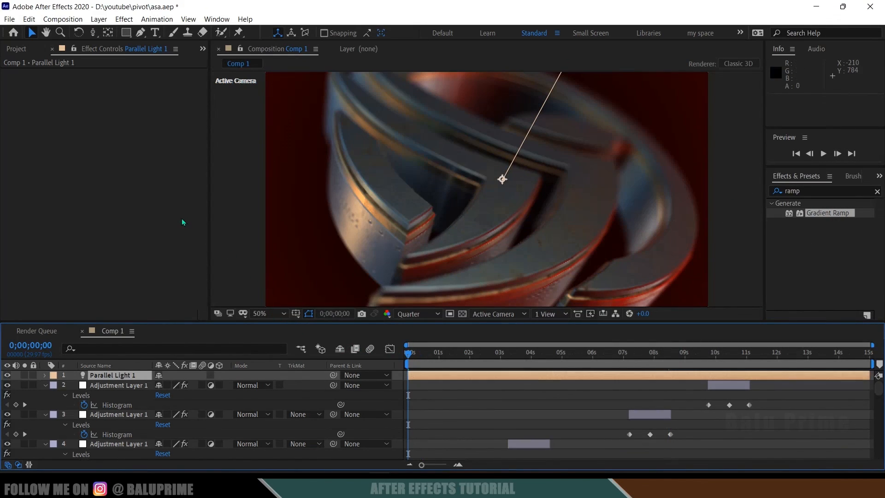
key("space")
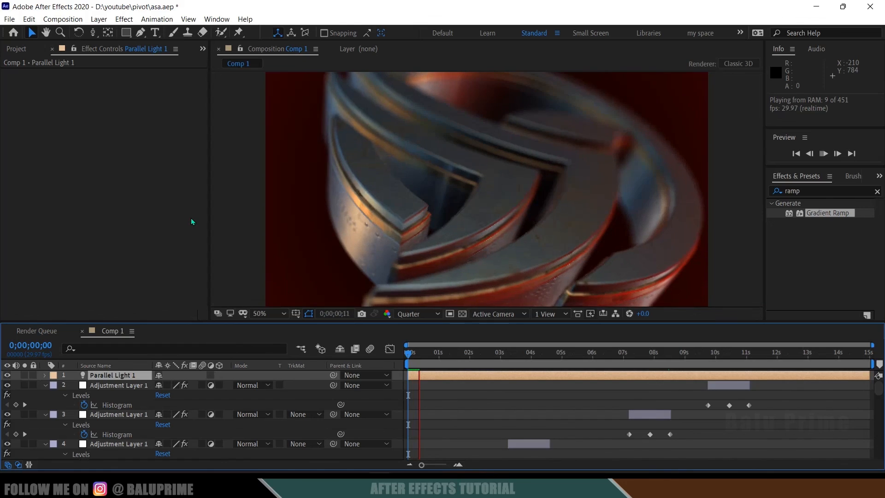